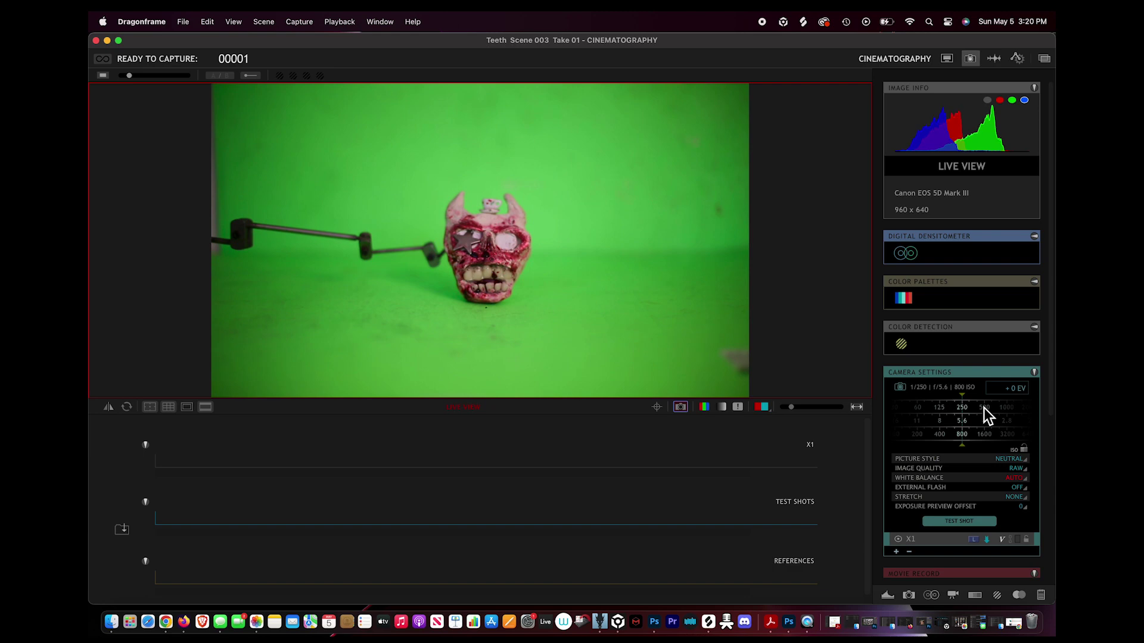
Switch to the Animation workspace, open the on-screen keypad and place it beside the live view
key(super+1)
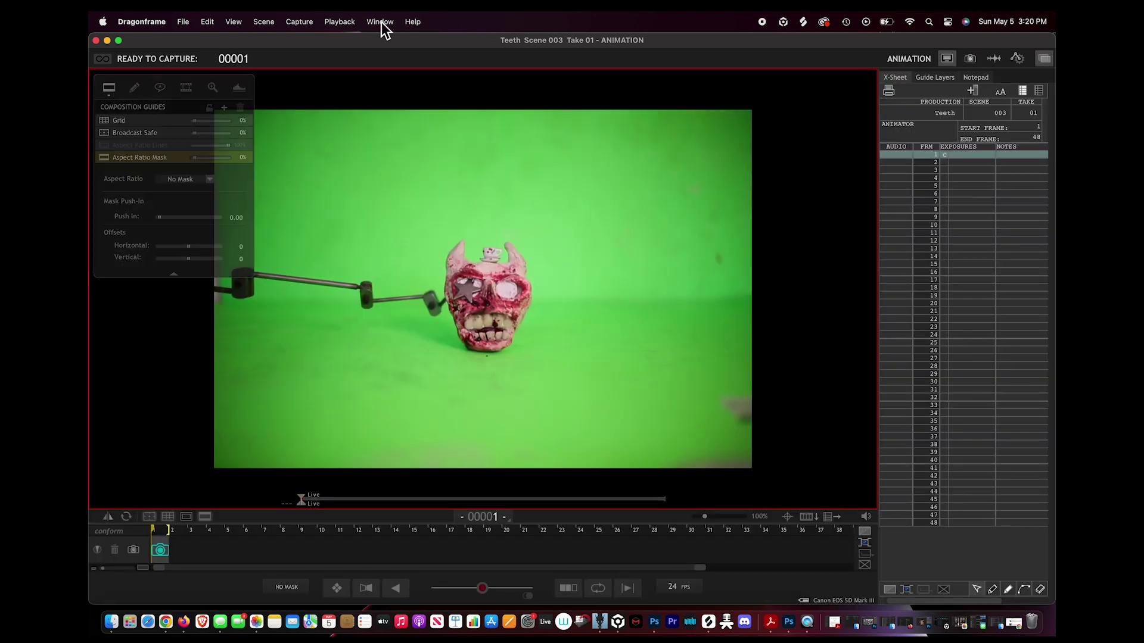
click(413, 22)
text(key)
click(467, 70)
drag(227, 181, 206, 124)
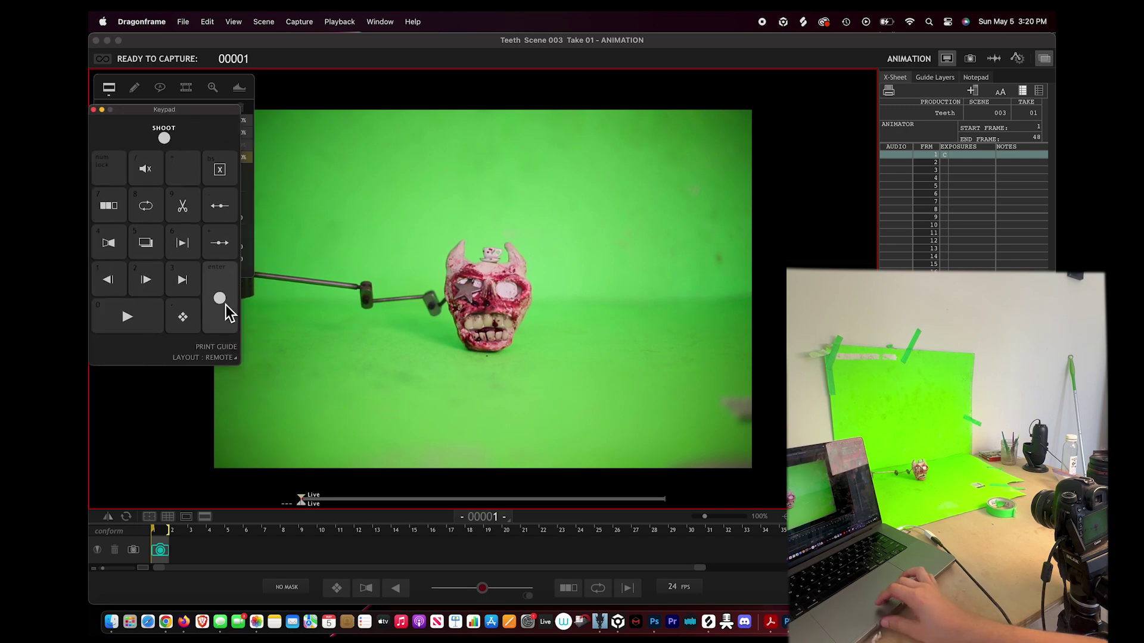
Capture frames 1 to 6 of the horned skull's turn, accepting the camera setup warning after the first shot
click(226, 305)
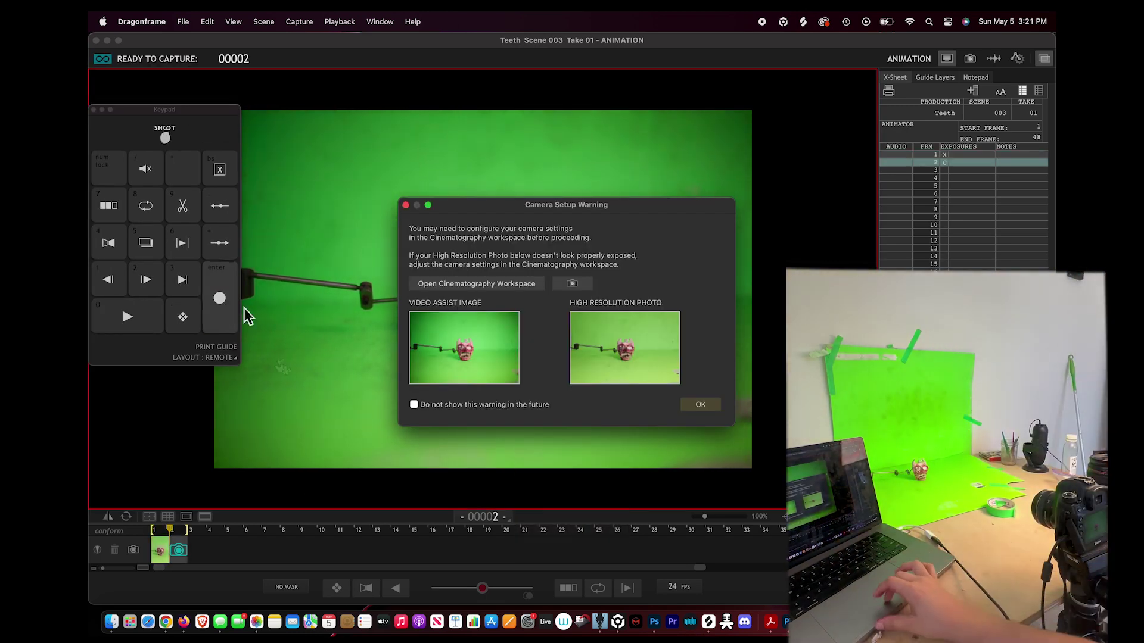
click(698, 405)
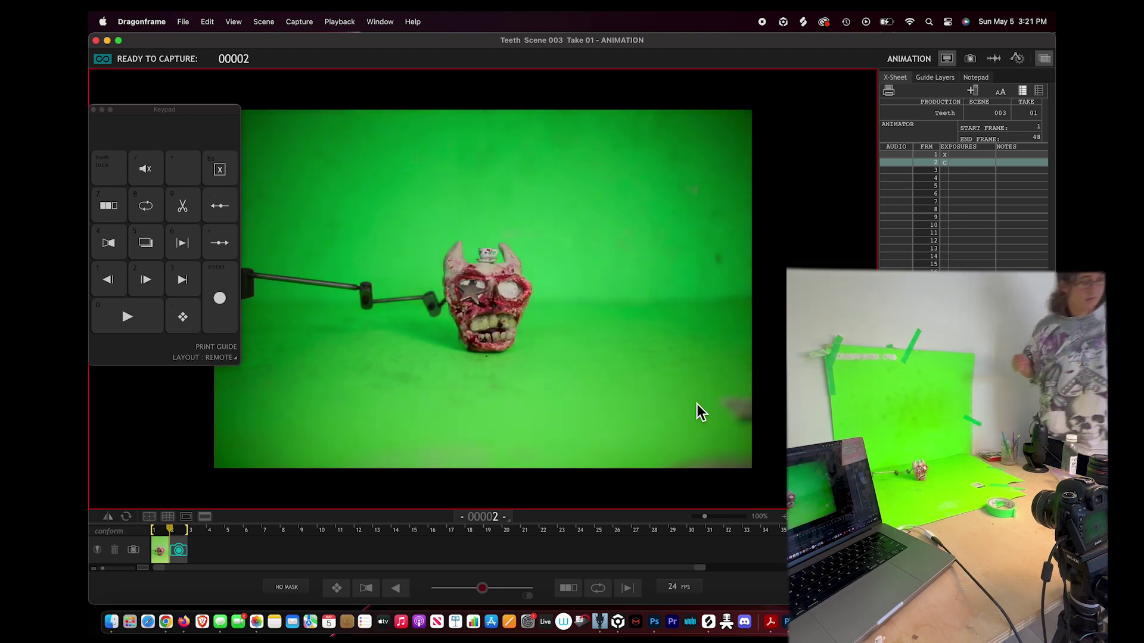
click(209, 313)
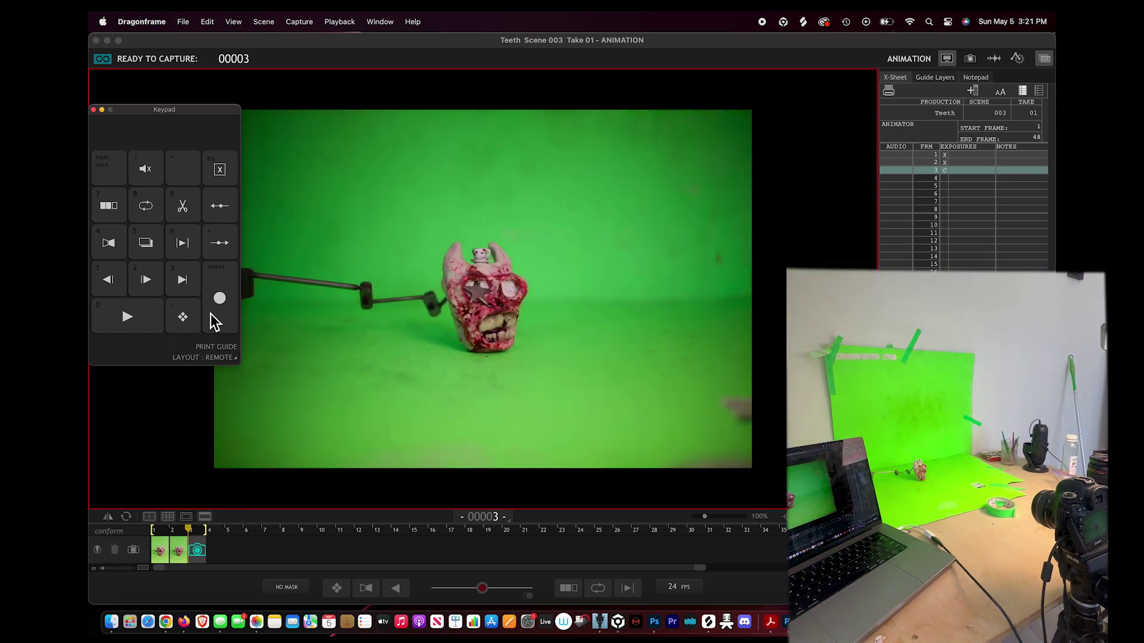
click(210, 314)
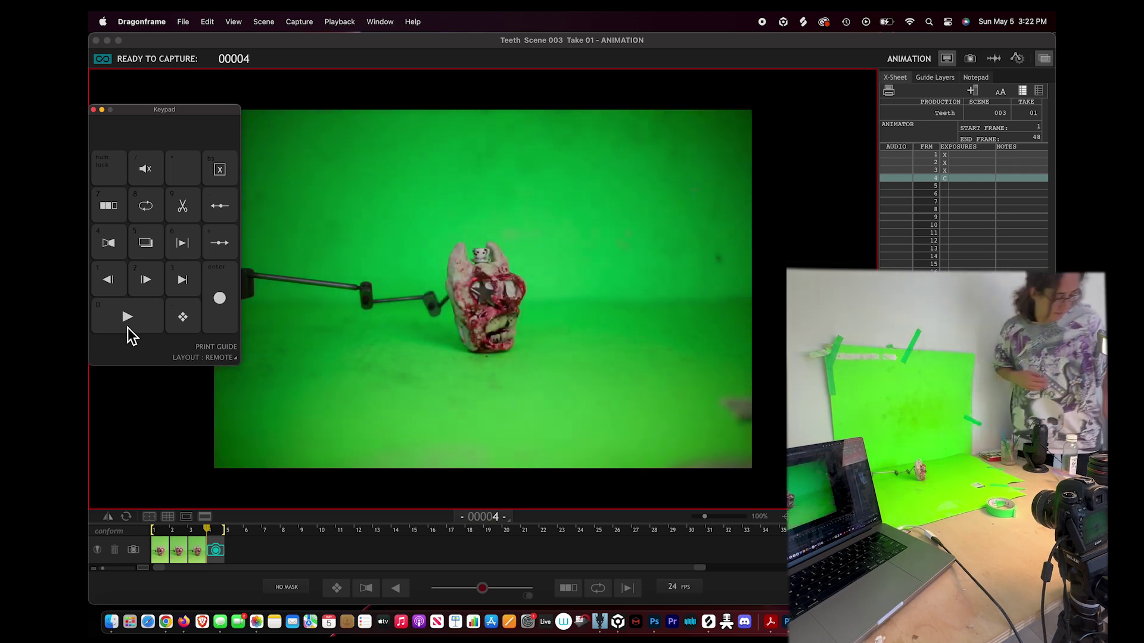
click(215, 305)
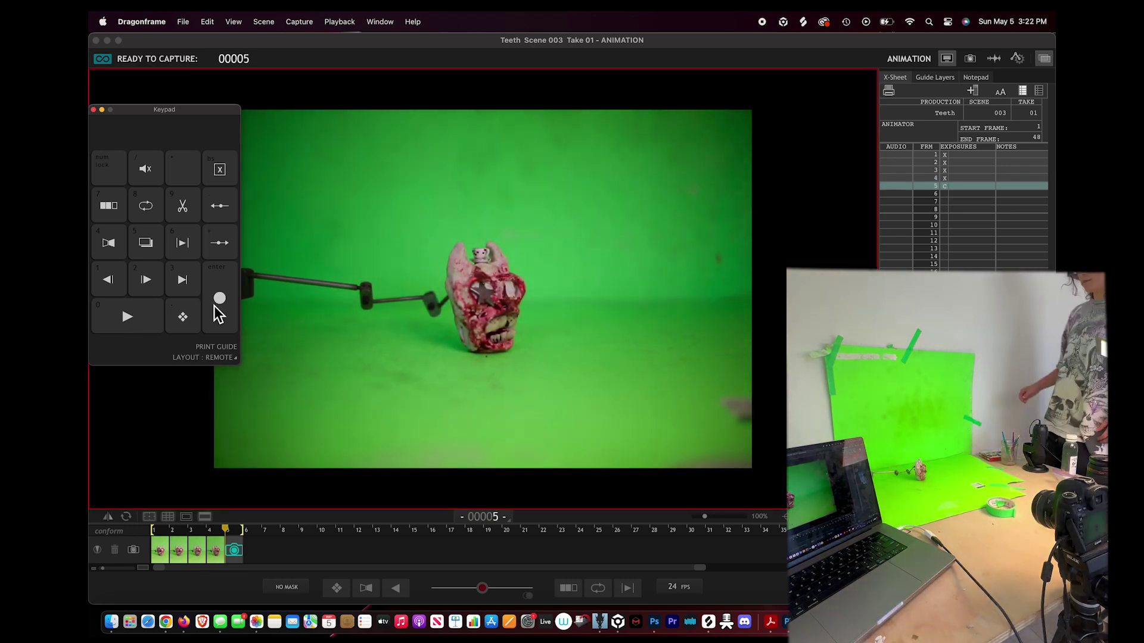
click(213, 305)
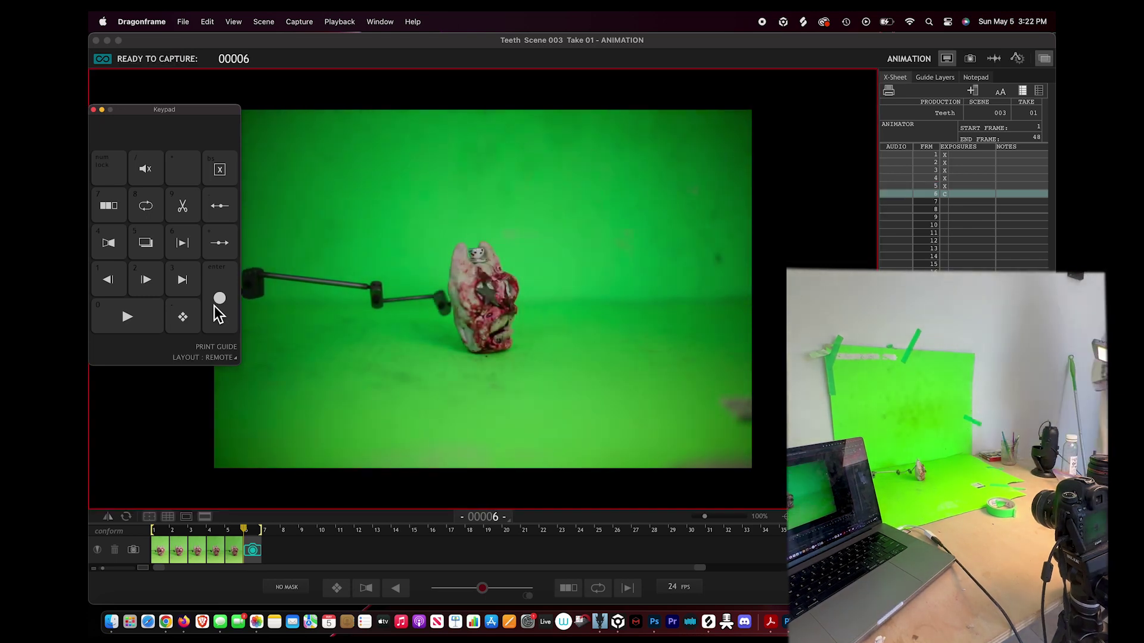
click(213, 306)
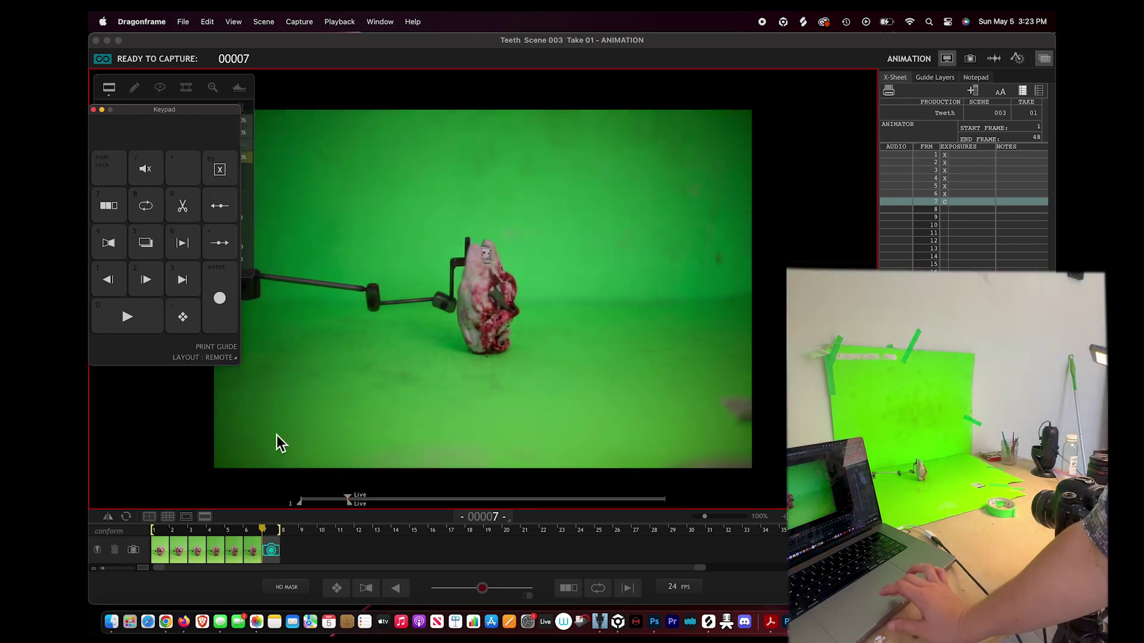
Capture frames 7 to 10 as the skull turns its back to the camera, playing the sequence back after frame 7
click(278, 553)
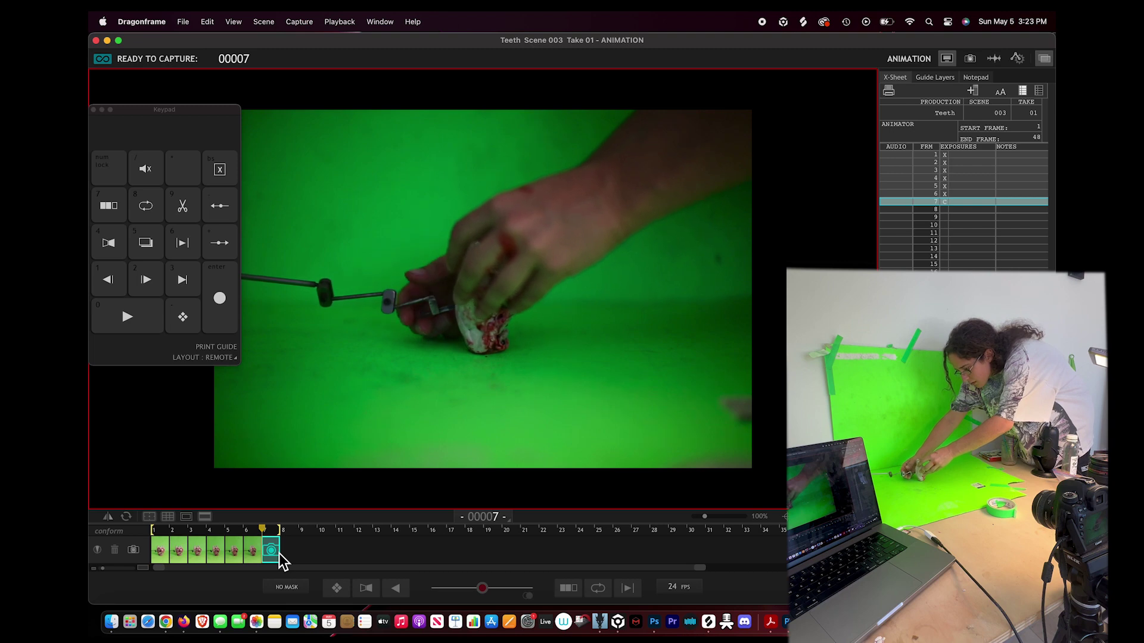
click(218, 317)
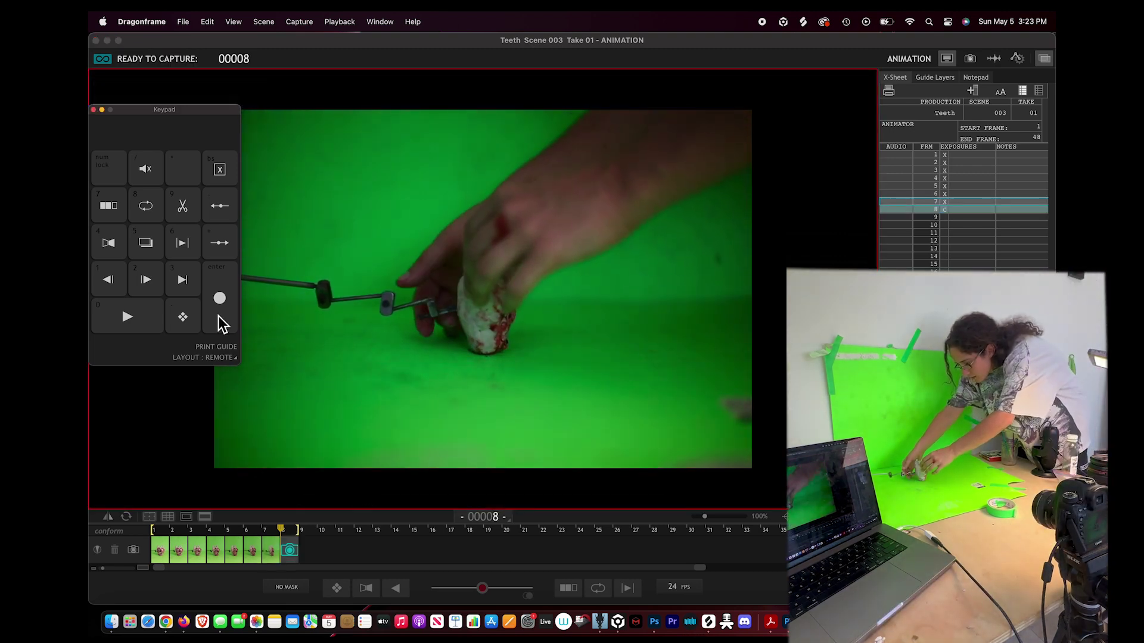
click(141, 319)
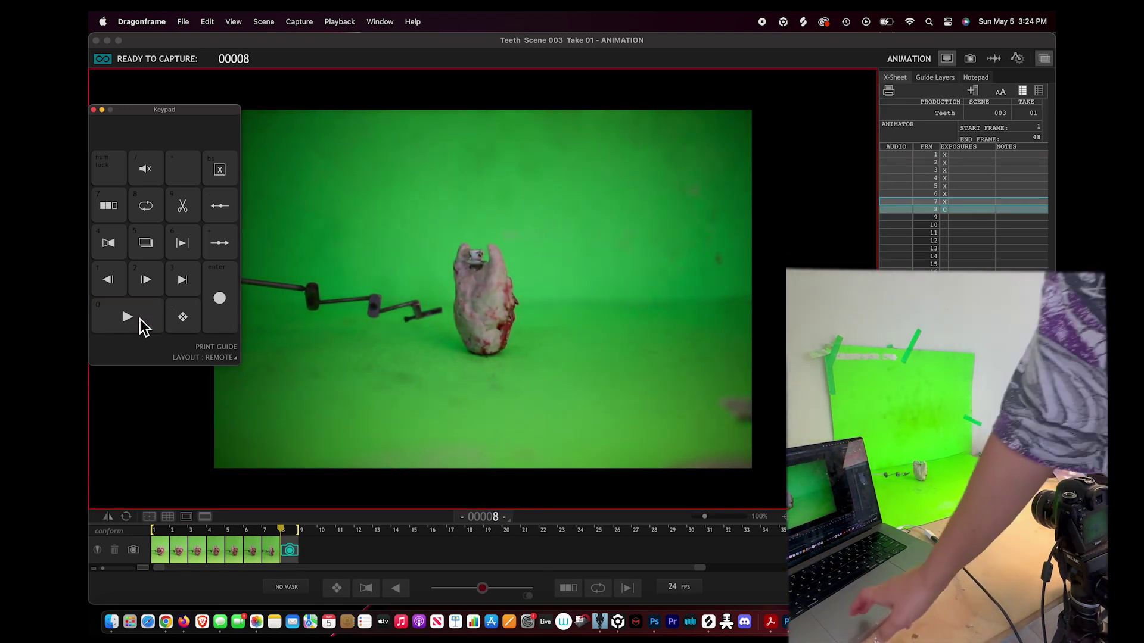
click(226, 305)
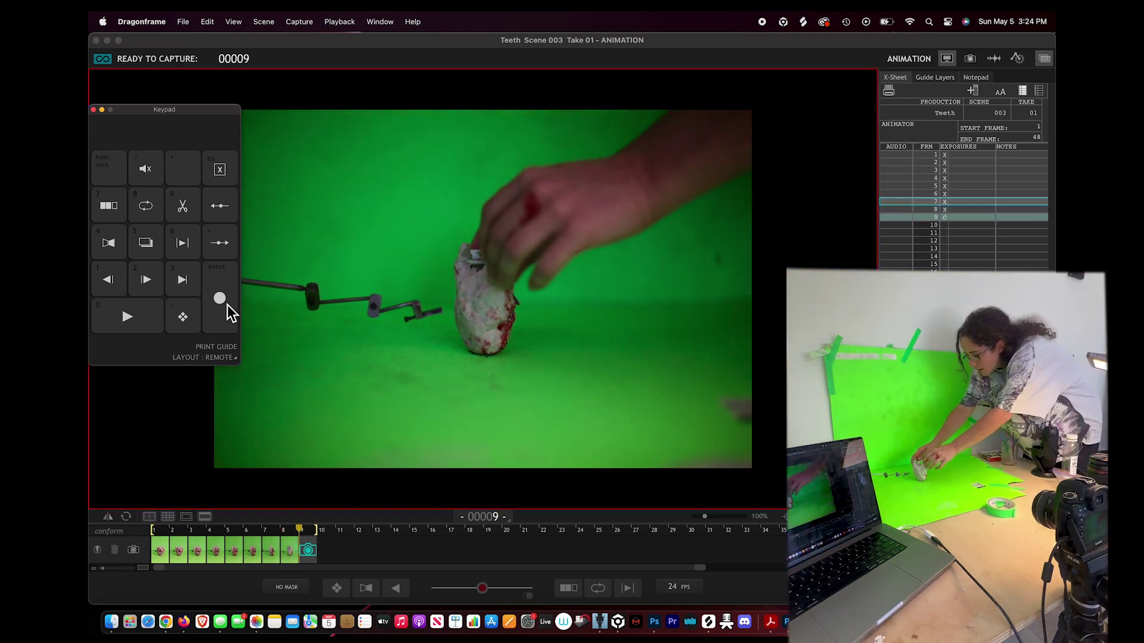
click(227, 305)
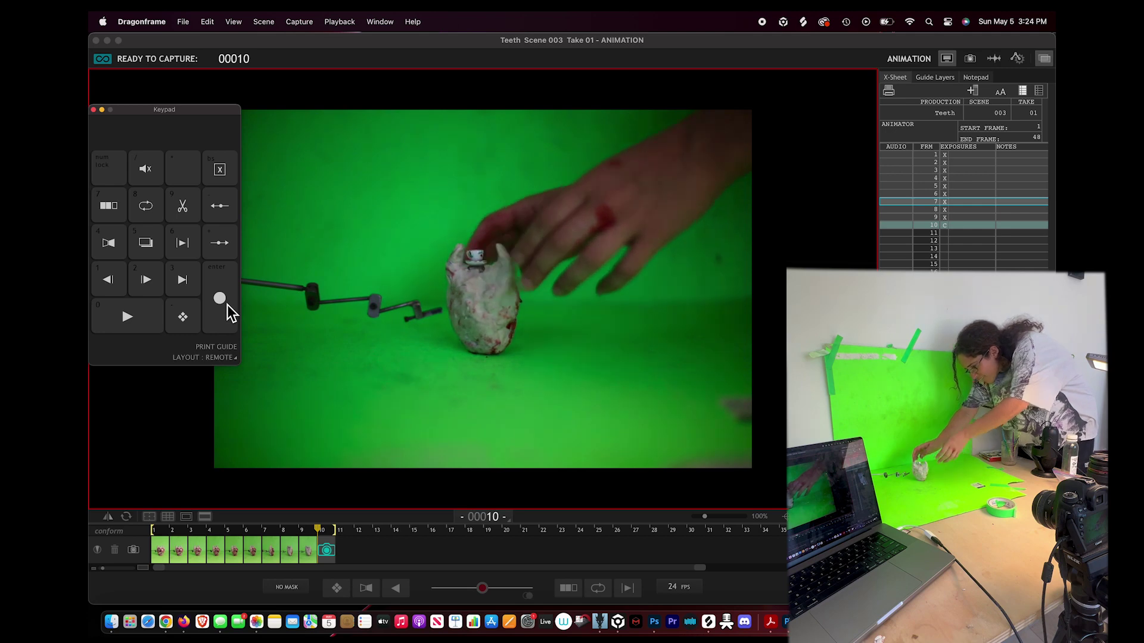
click(227, 304)
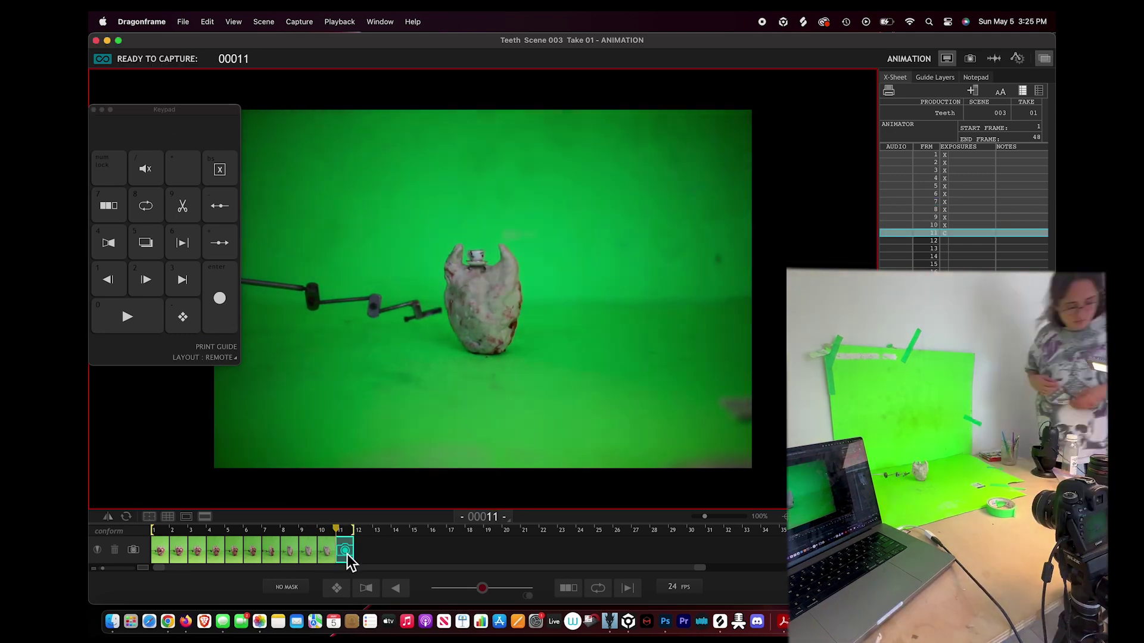
Capture frames 11 to 20 of the skull rotating with its back towards the camera
click(220, 301)
click(220, 302)
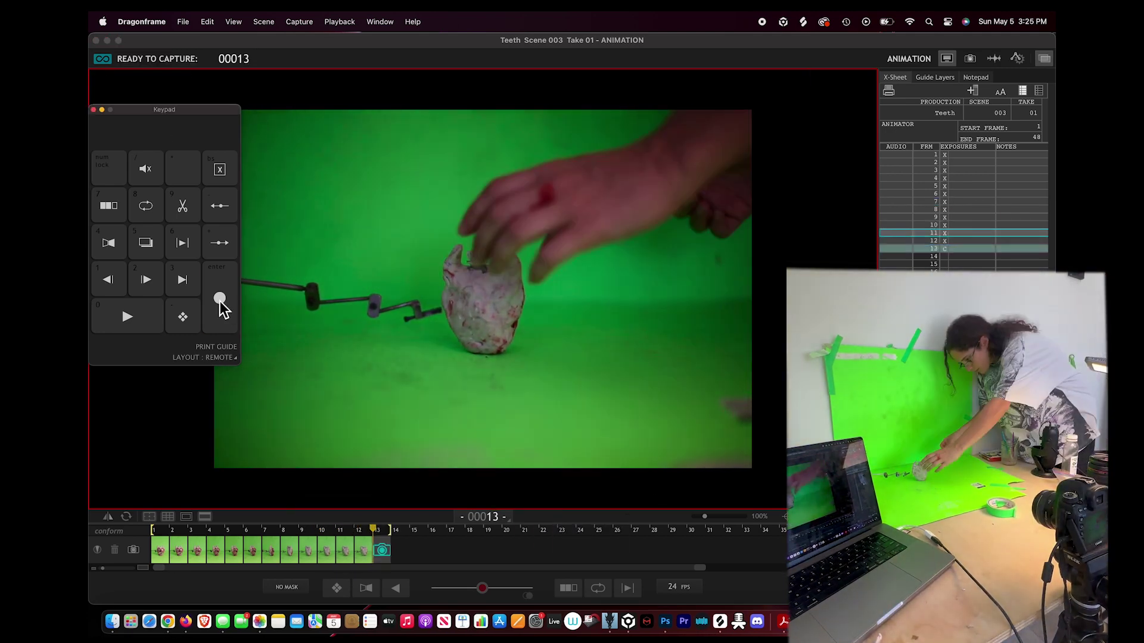
click(220, 301)
click(220, 302)
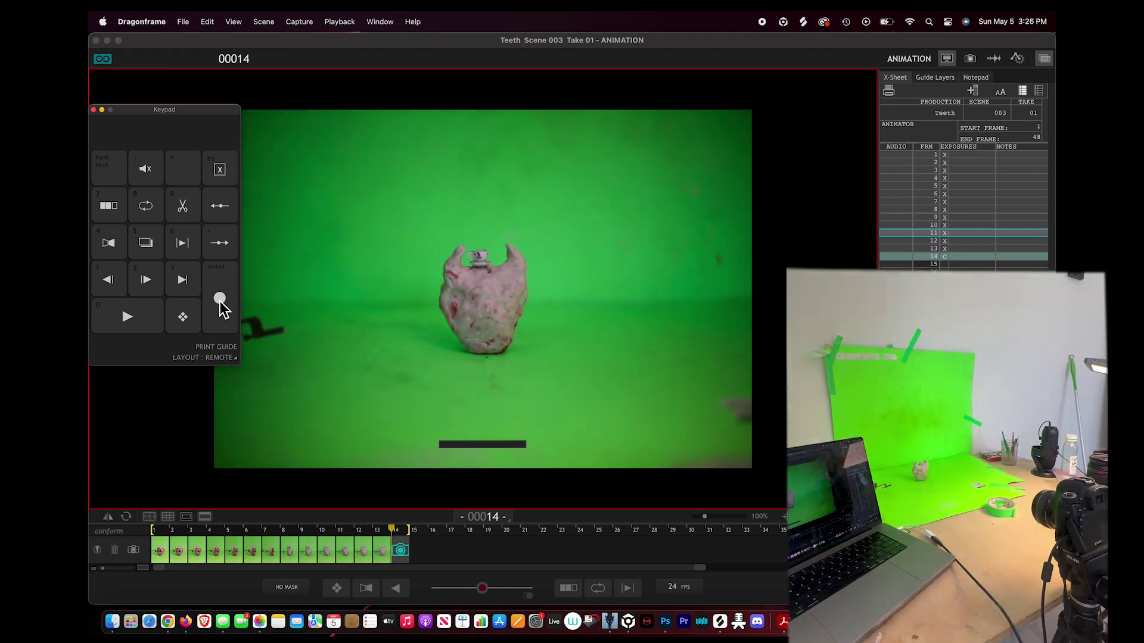
click(220, 301)
click(224, 302)
click(224, 302)
click(224, 302)
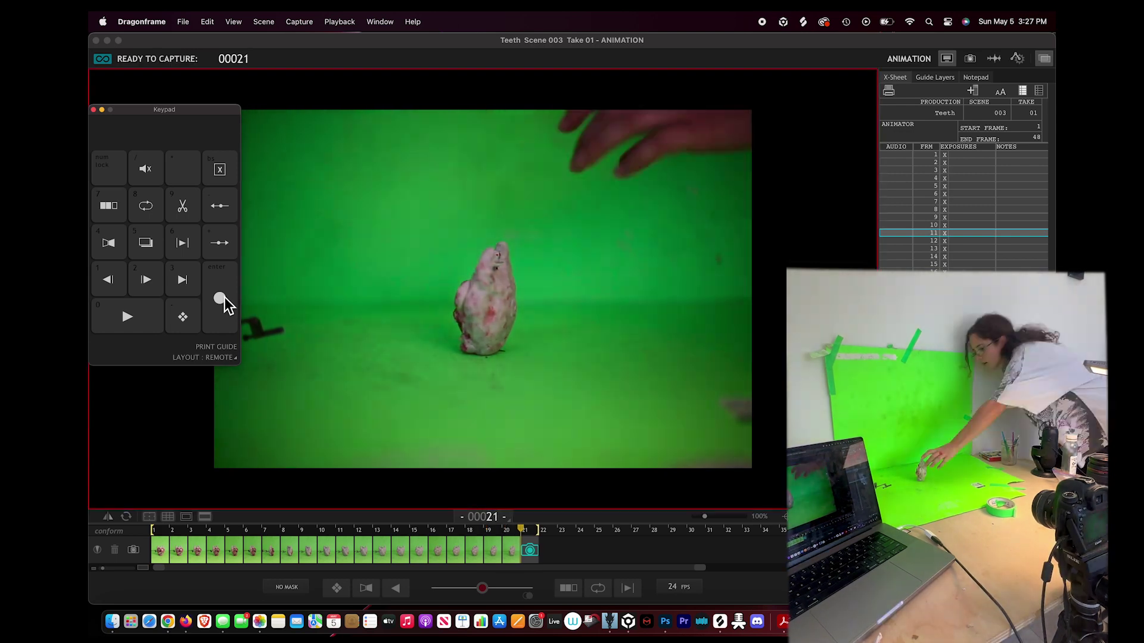
Capture frames 21 to 30 as the skull rotates round to face the camera again
click(224, 301)
click(224, 302)
click(224, 301)
click(224, 302)
click(224, 301)
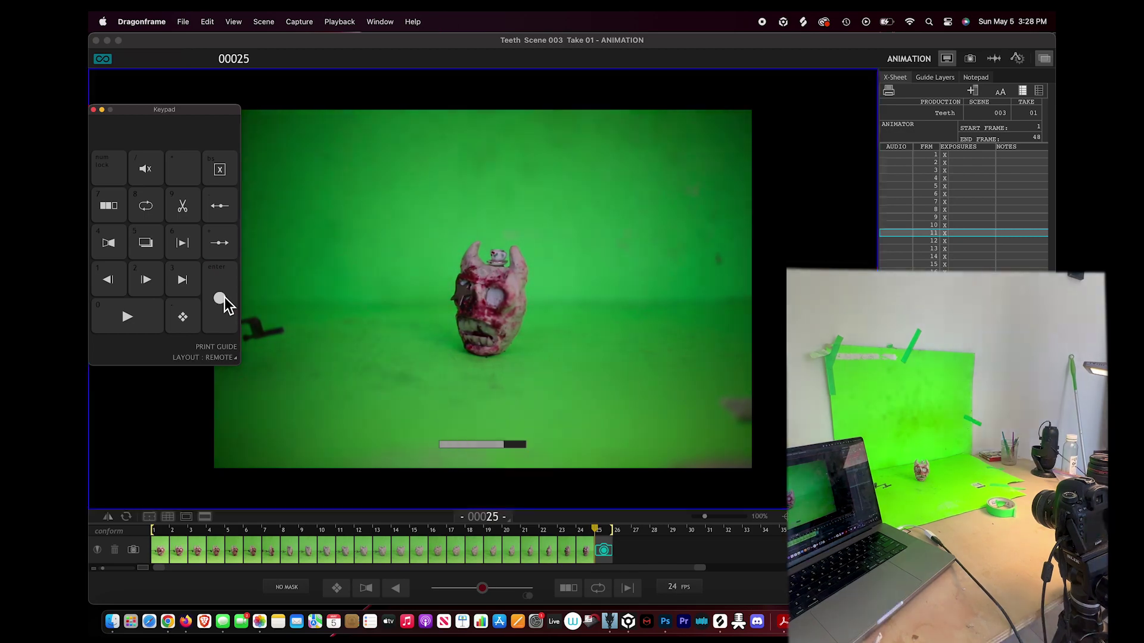
click(224, 301)
click(224, 302)
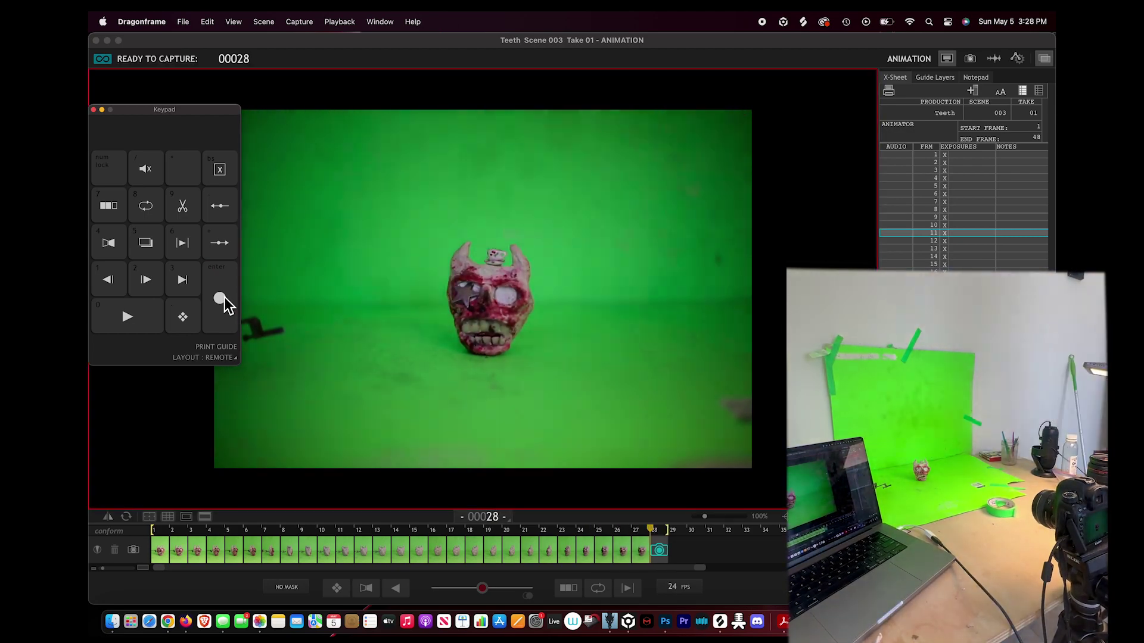
click(224, 301)
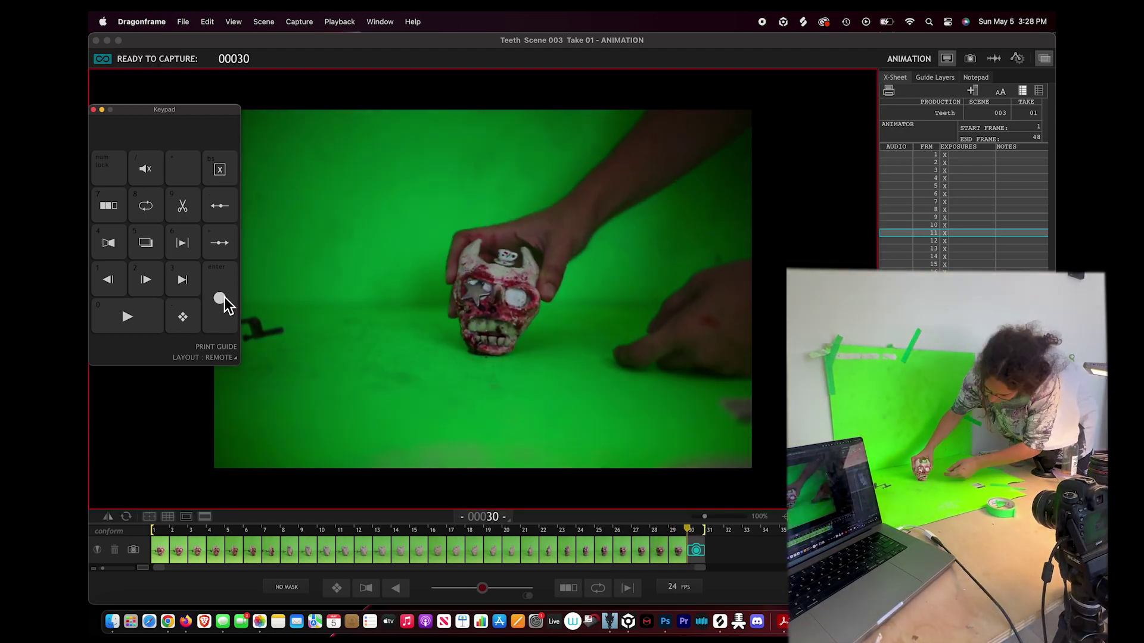
click(224, 302)
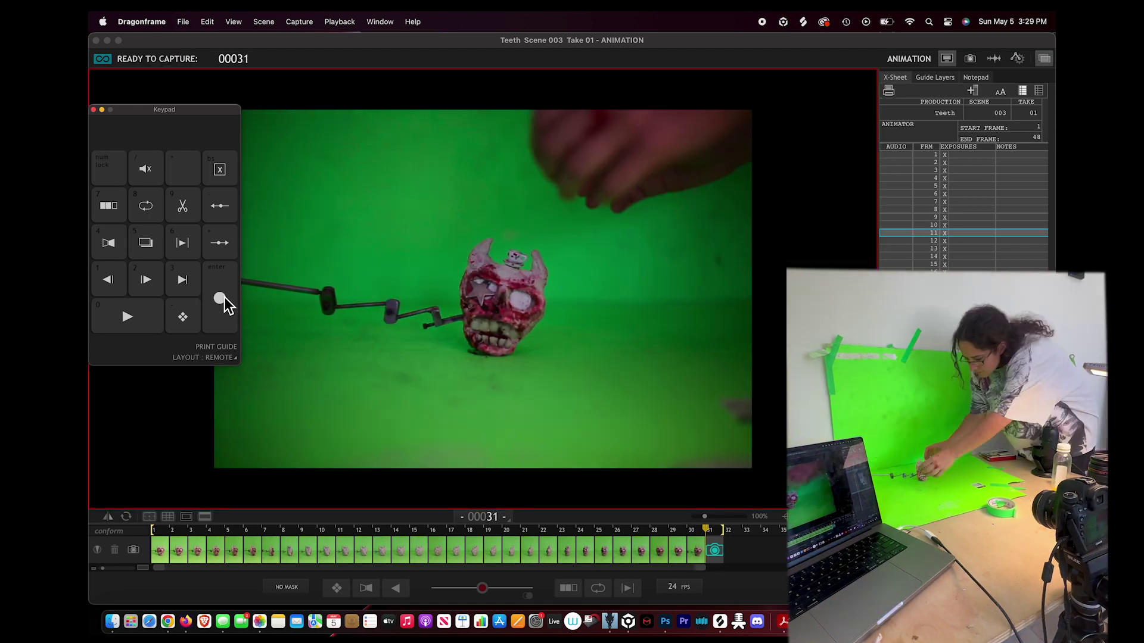
Capture frames 31 to 37 of the skull tilting, reviewing frame 32 on the timeline between shots
click(223, 296)
click(224, 294)
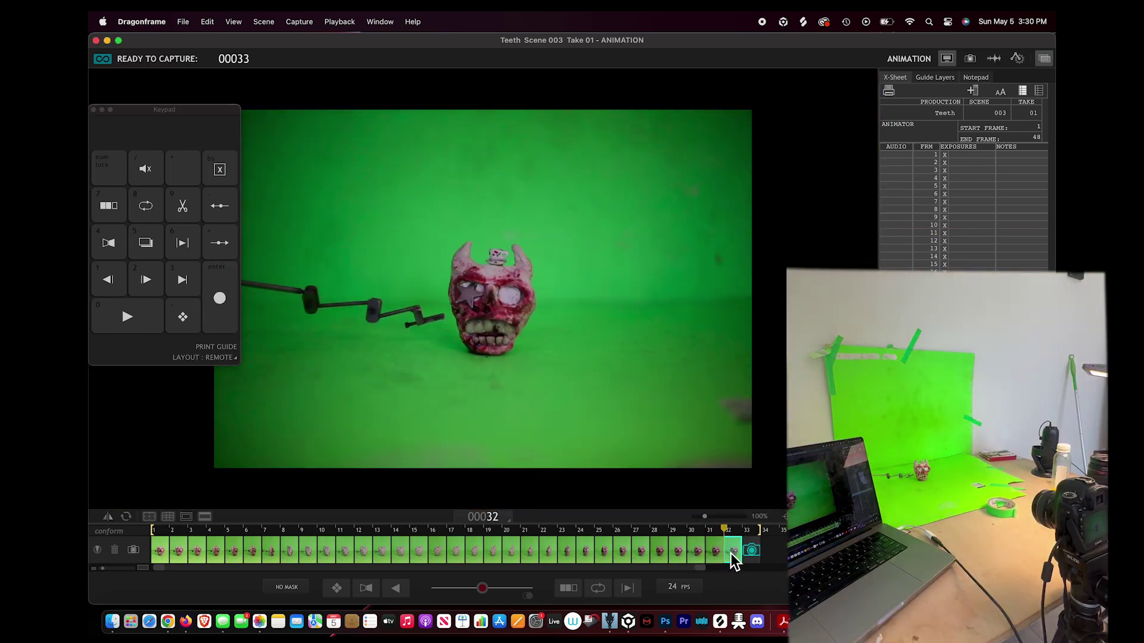
click(736, 557)
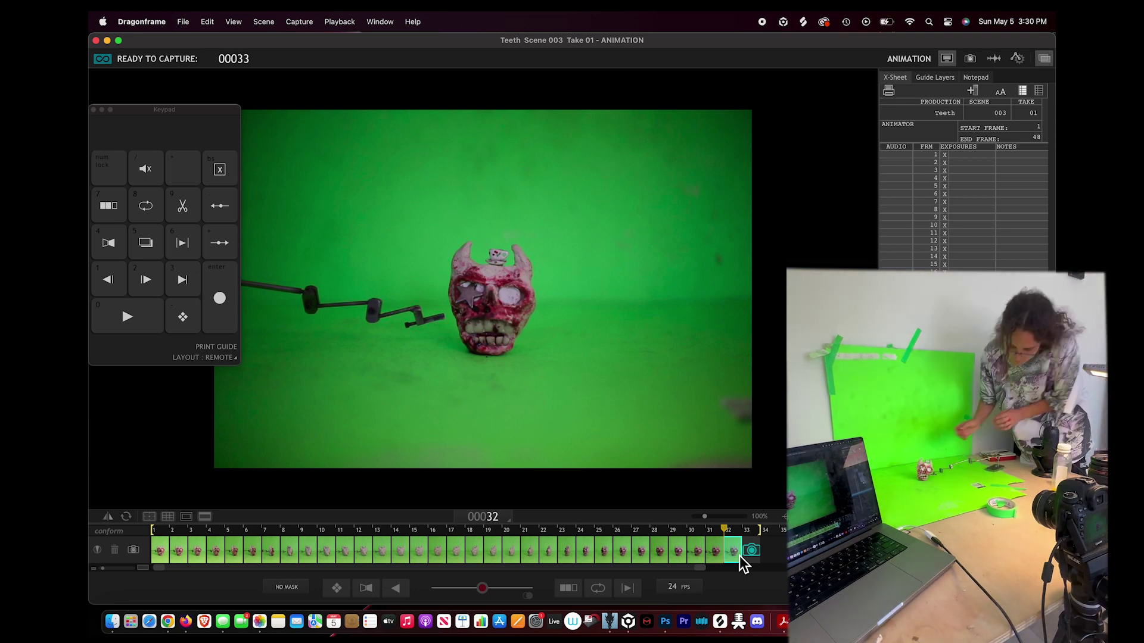
click(224, 292)
click(224, 292)
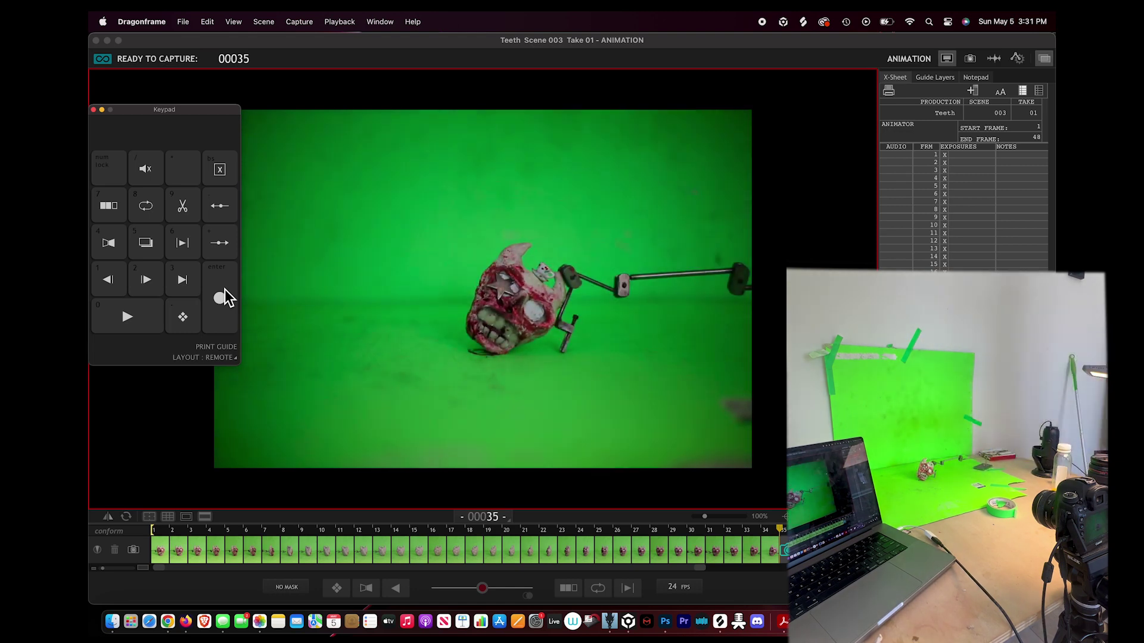
click(220, 319)
click(220, 319)
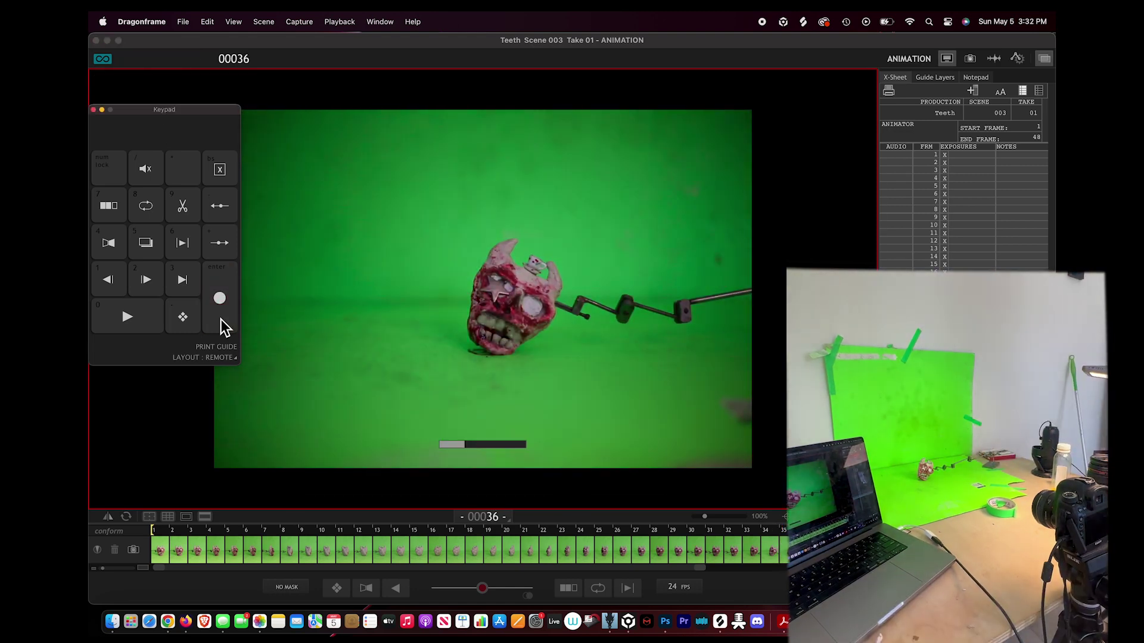
click(221, 319)
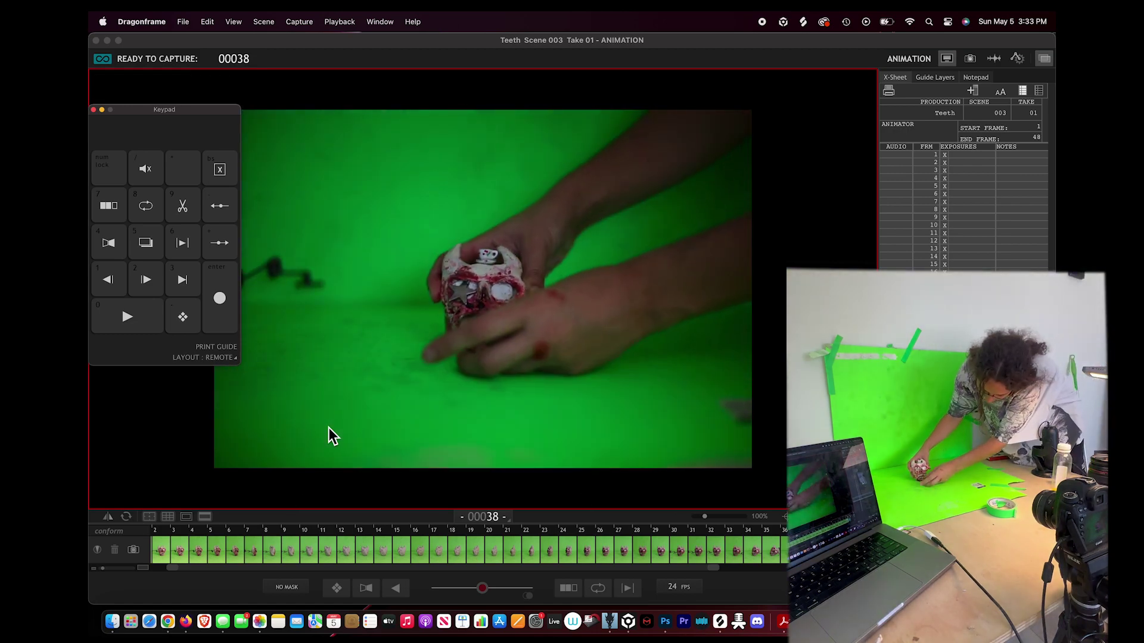
Capture frames 38 to 43 of the front-facing skull, playing the animation back between shots
click(133, 318)
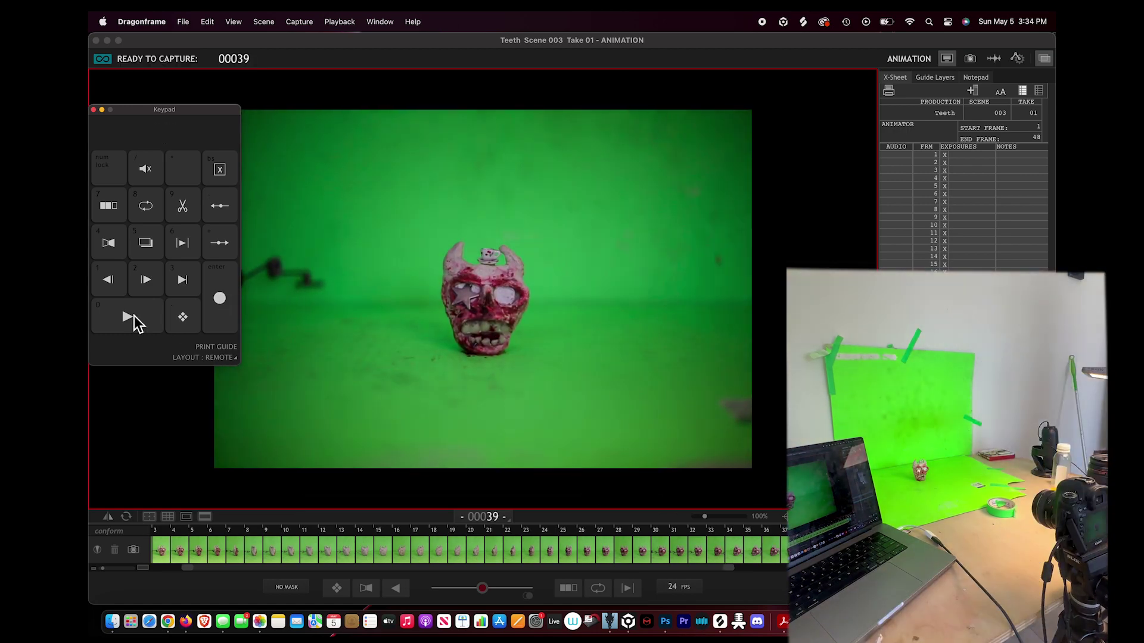
click(219, 299)
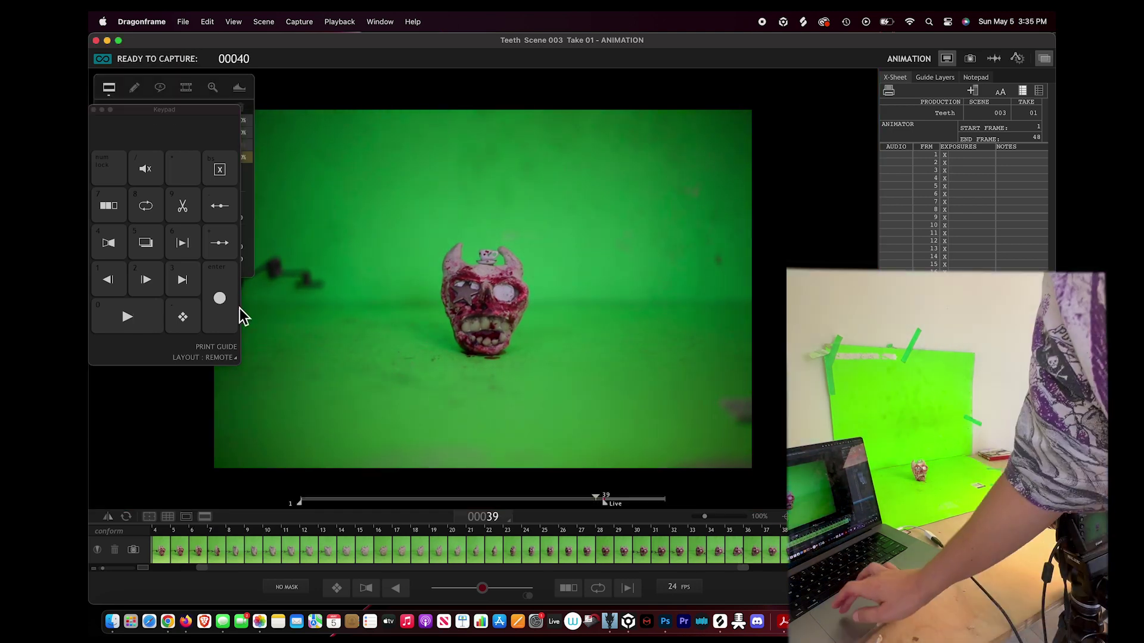
click(219, 299)
click(131, 328)
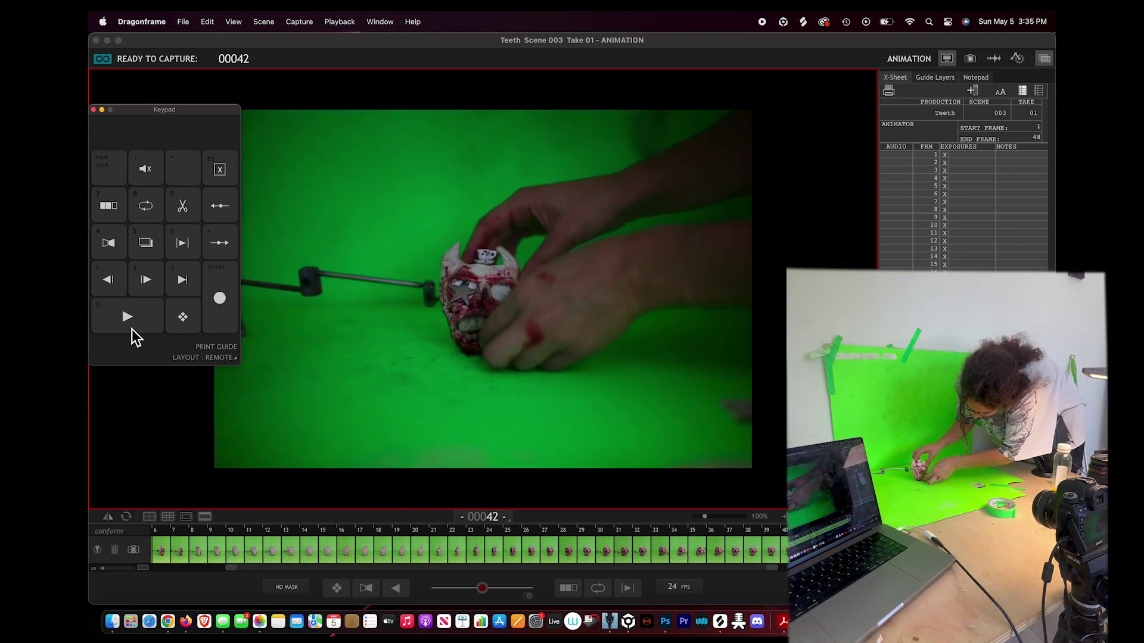
click(221, 311)
click(144, 317)
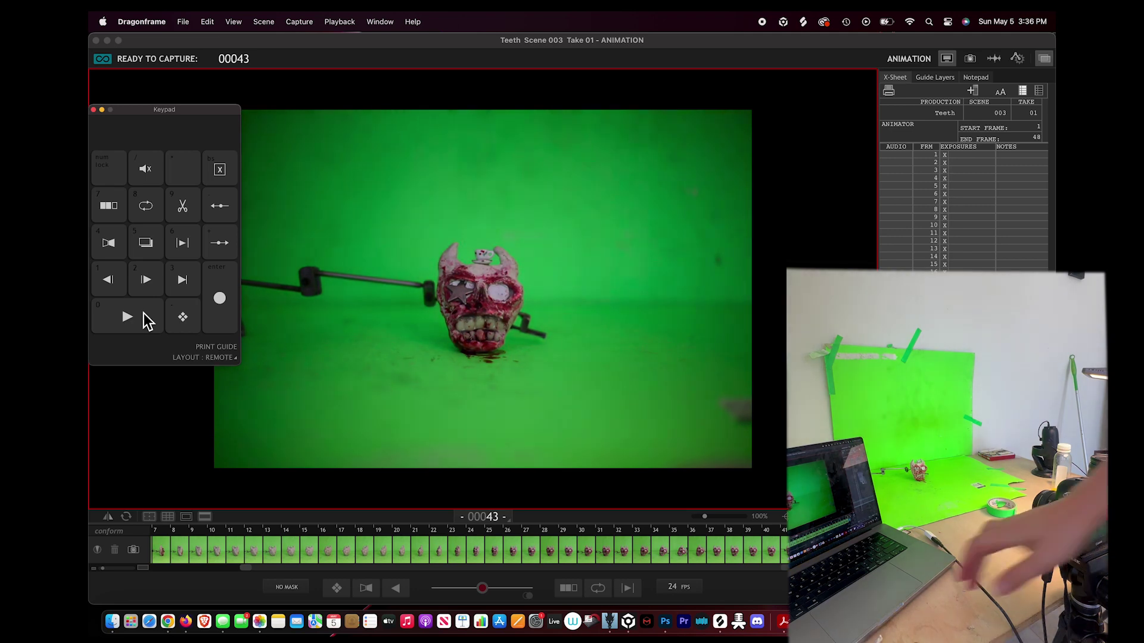
click(221, 298)
click(118, 317)
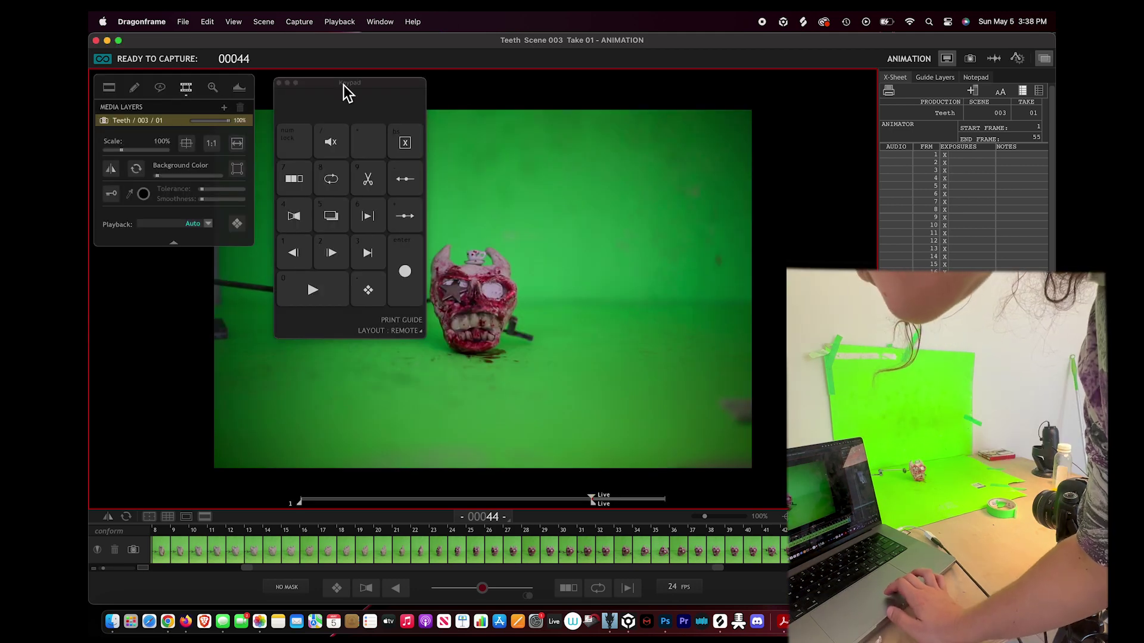
Reposition the keypad and adjust the onion skin to compare frame 42 with the live view
drag(341, 92, 204, 169)
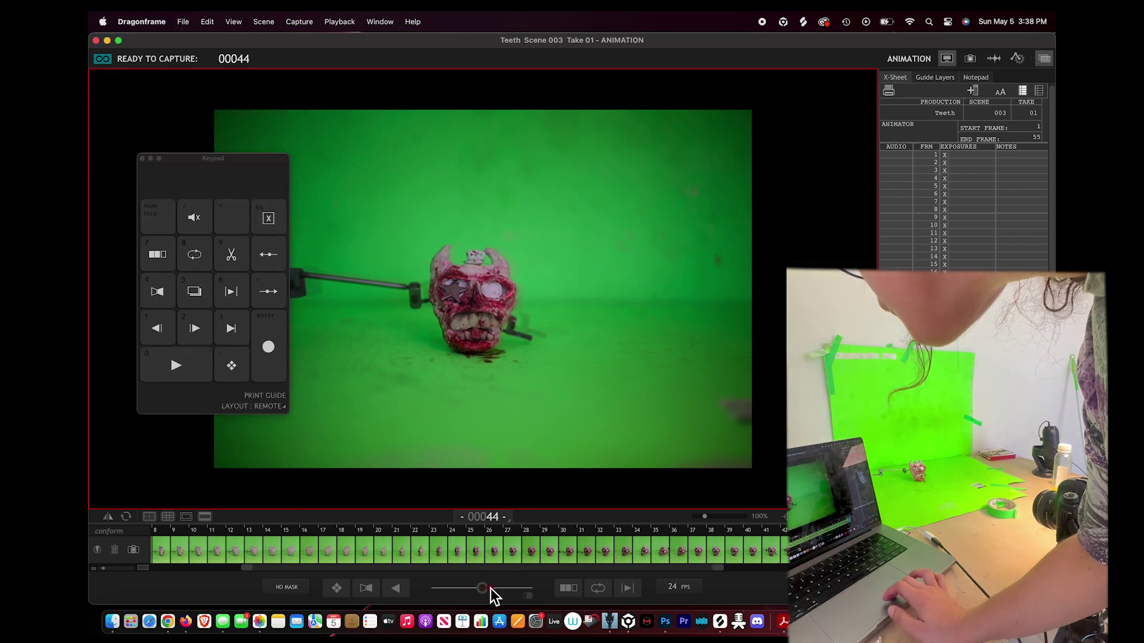
click(784, 561)
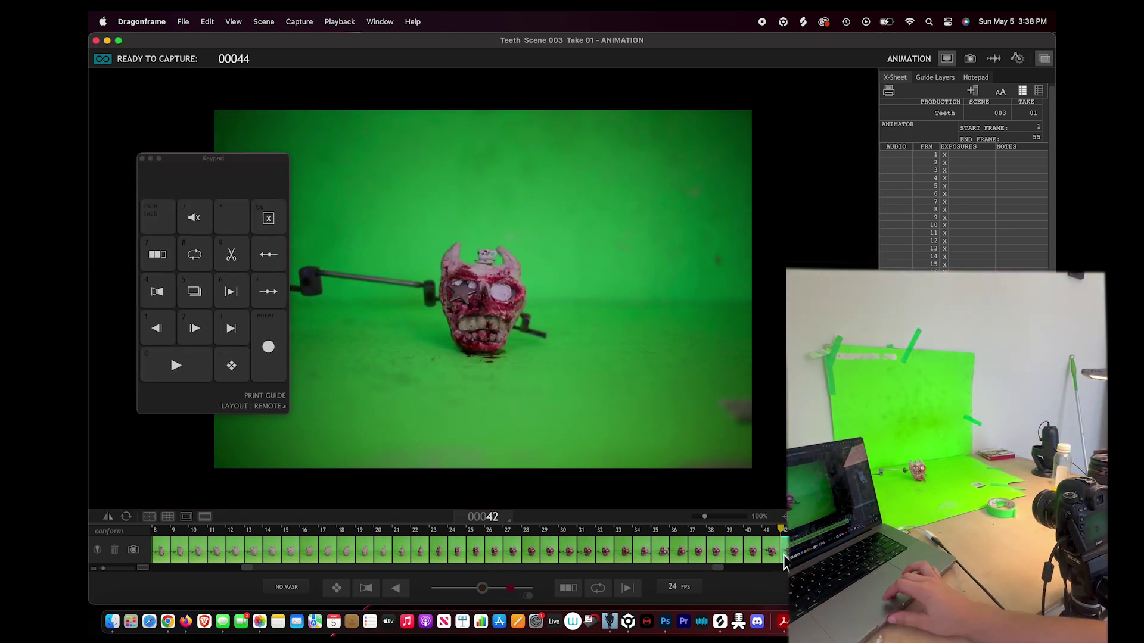
key(3)
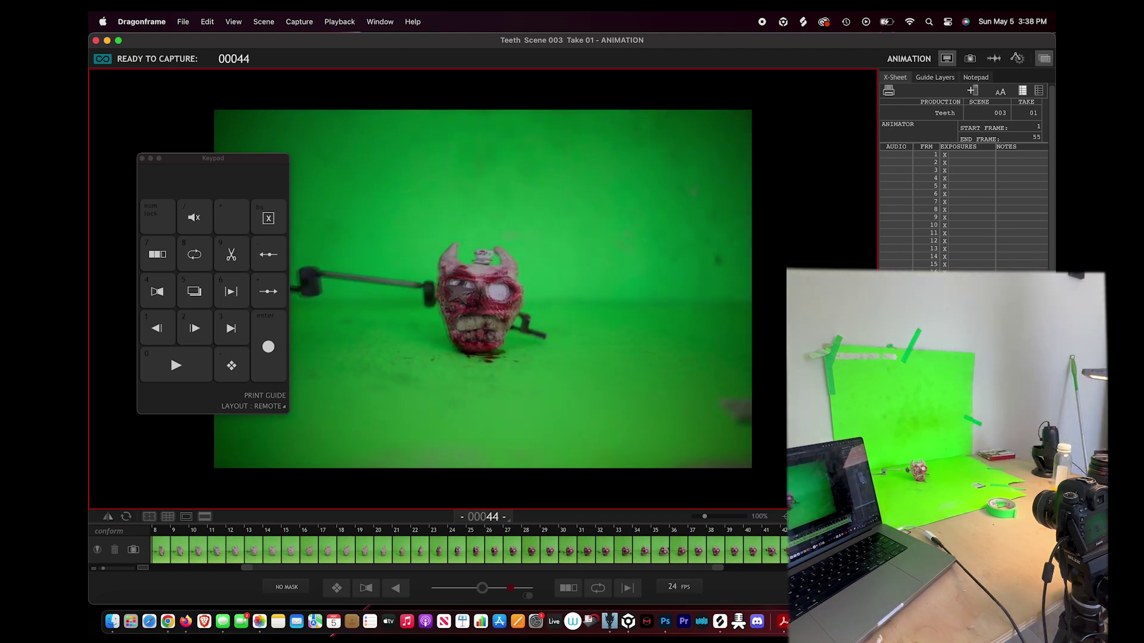
Capture frames 44 to 46 of the front-facing skull, then play the animation back
key(Return)
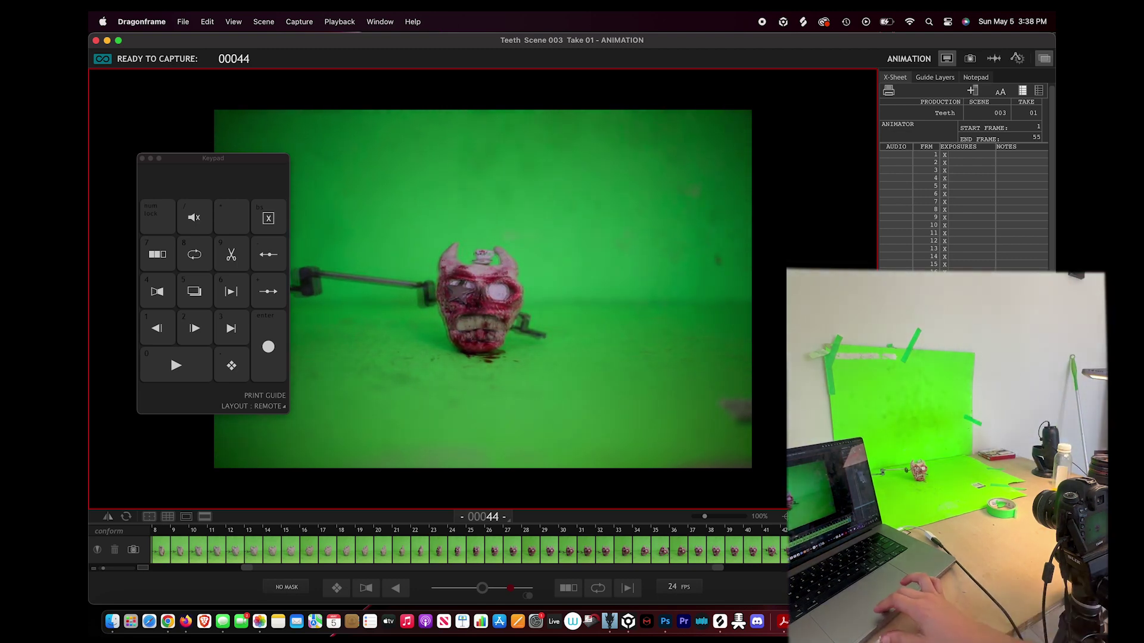
key(Return)
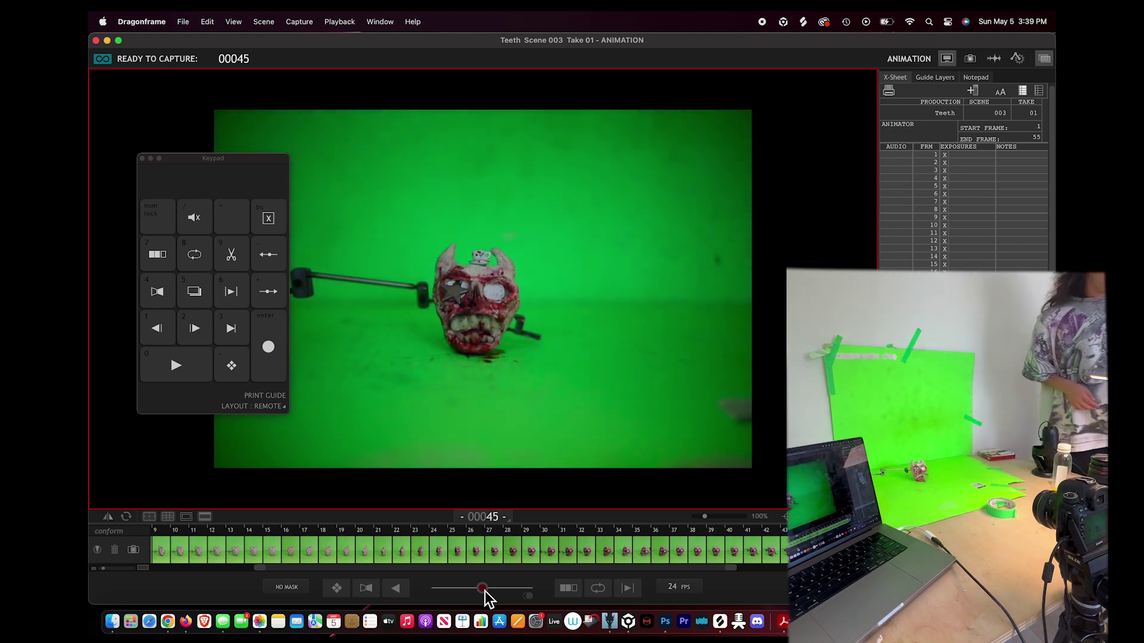
mouse_move(208, 481)
click(263, 369)
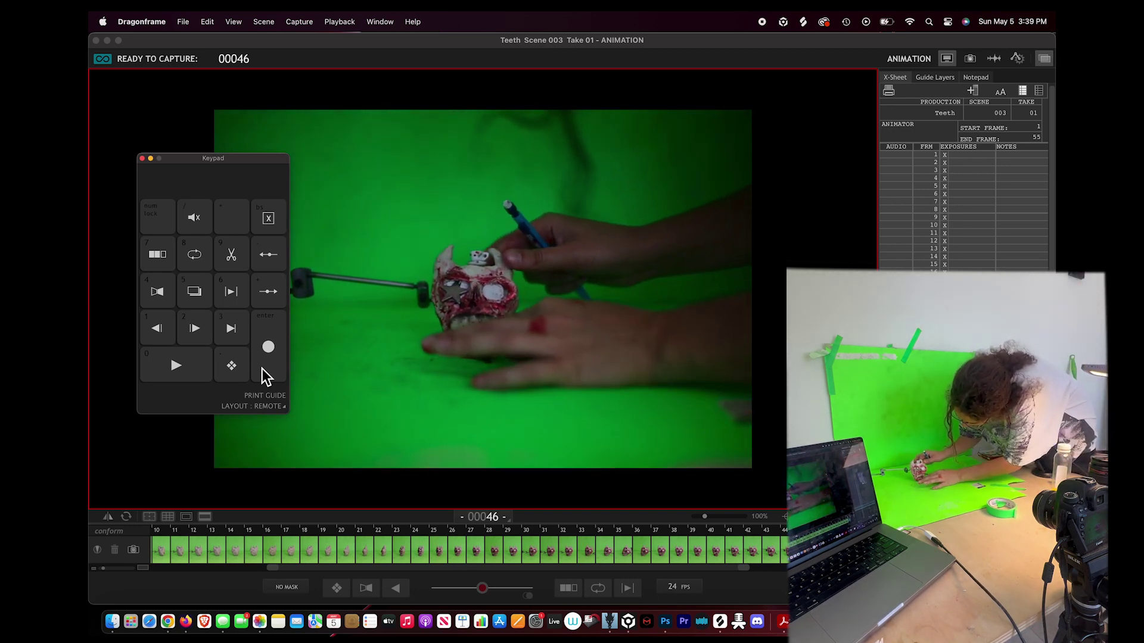
click(262, 370)
click(174, 373)
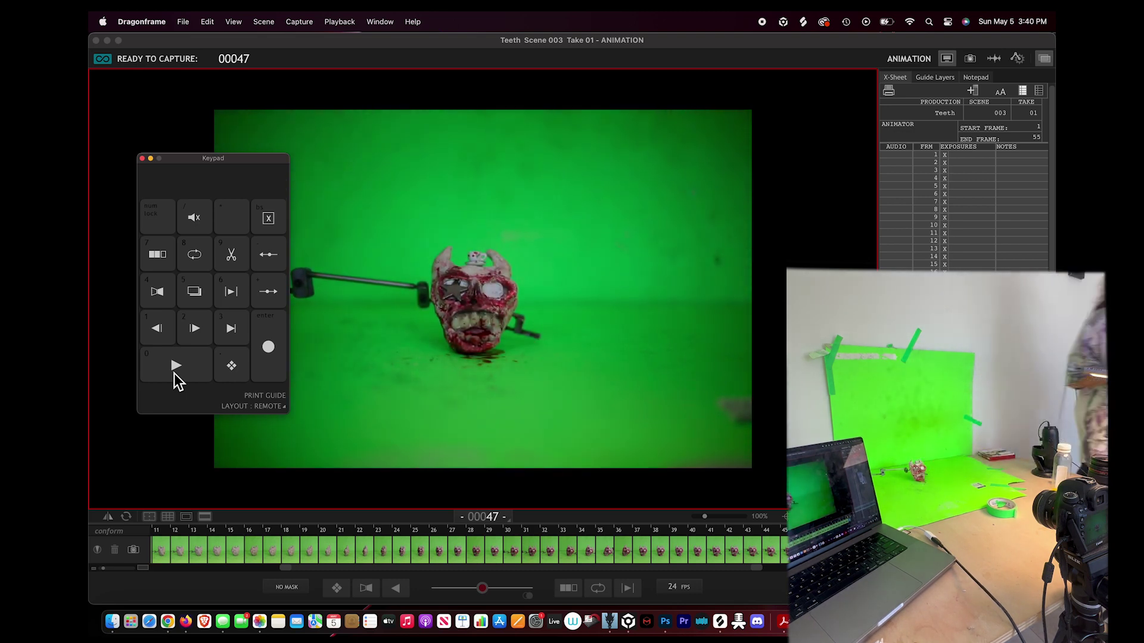
Capture frames 47 to 49 of the skull, adjusting its face slightly between shots
click(281, 344)
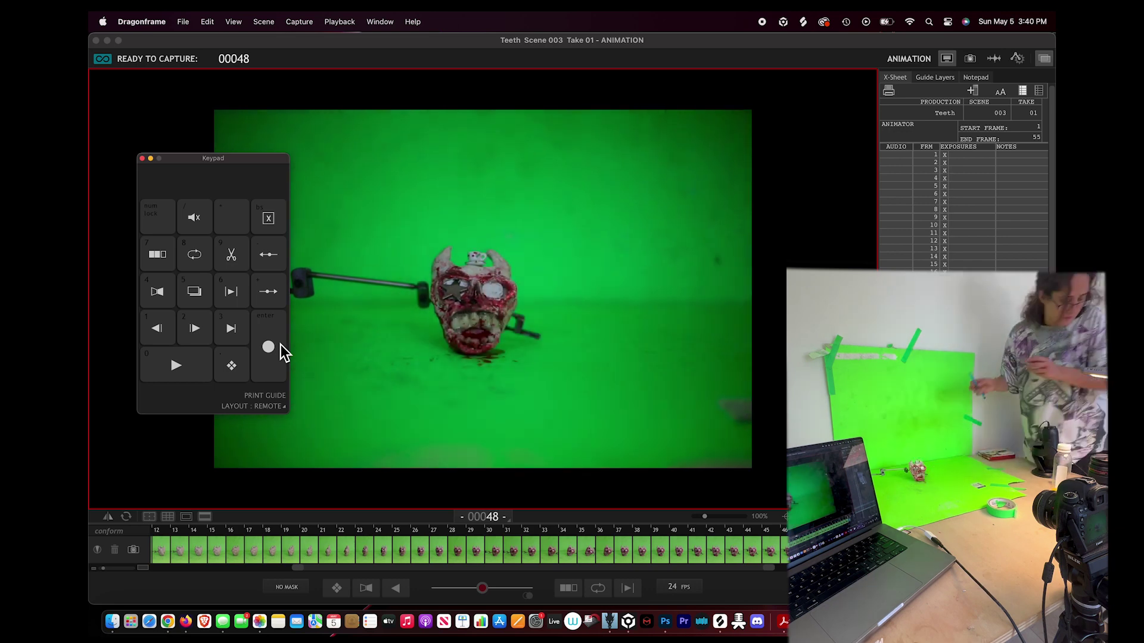
click(281, 344)
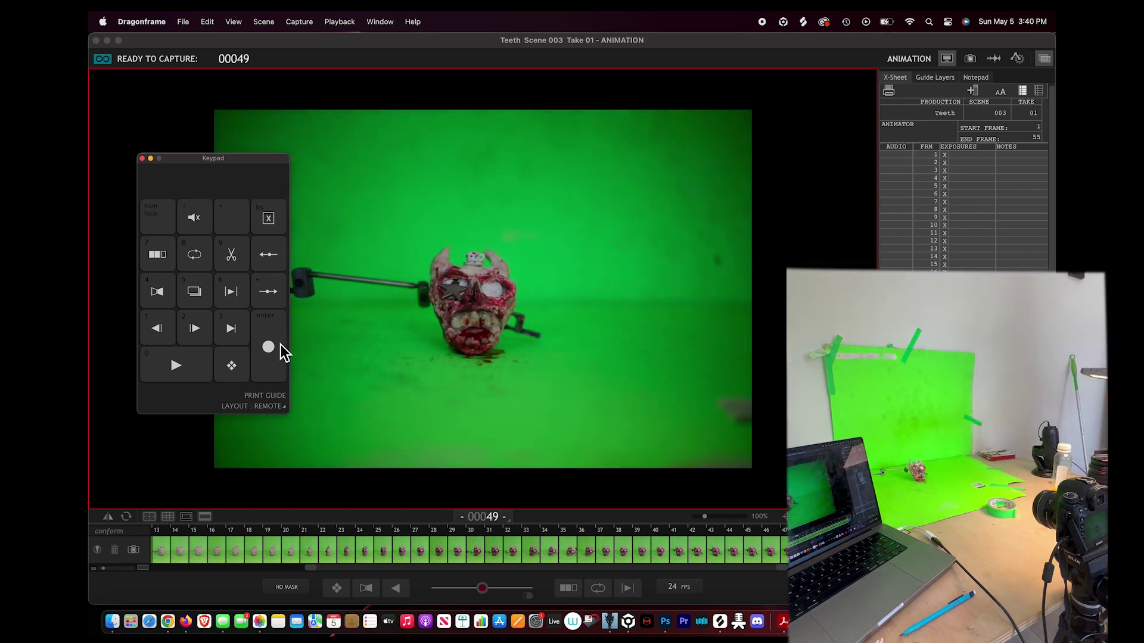
click(281, 344)
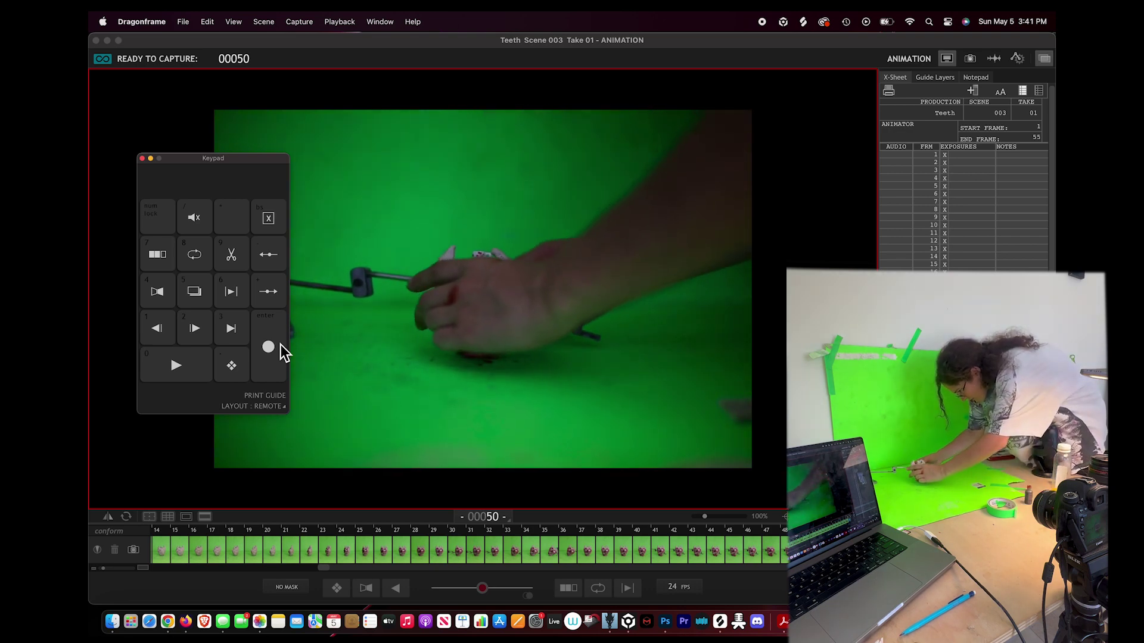
Capture frames 50 to 63 of the skull with the rig arms repositioned around it
click(280, 344)
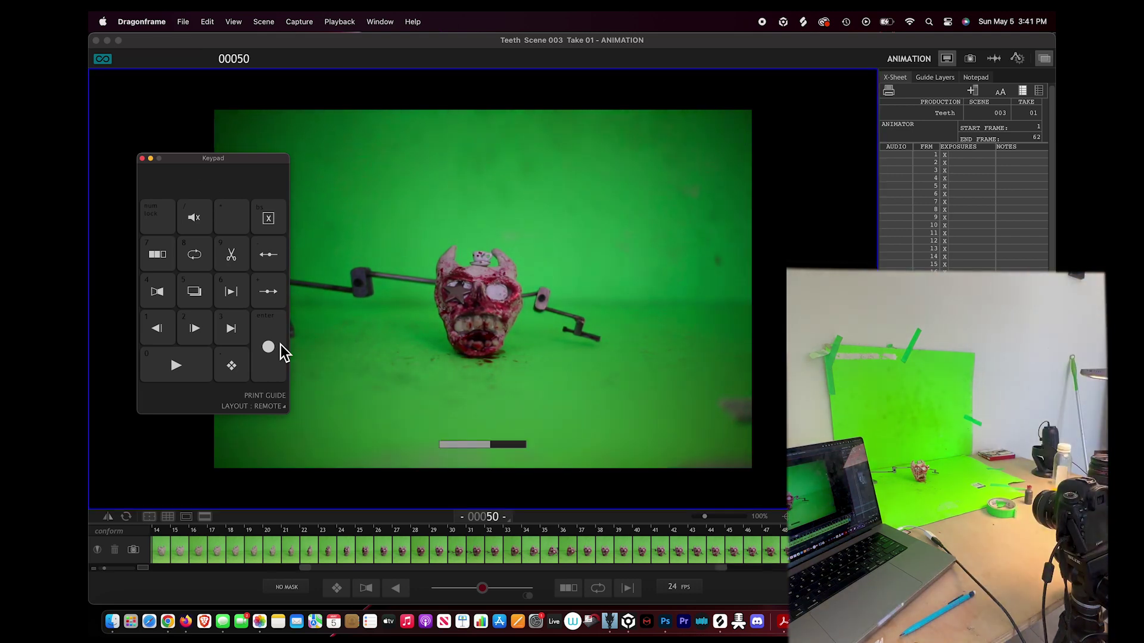
click(280, 344)
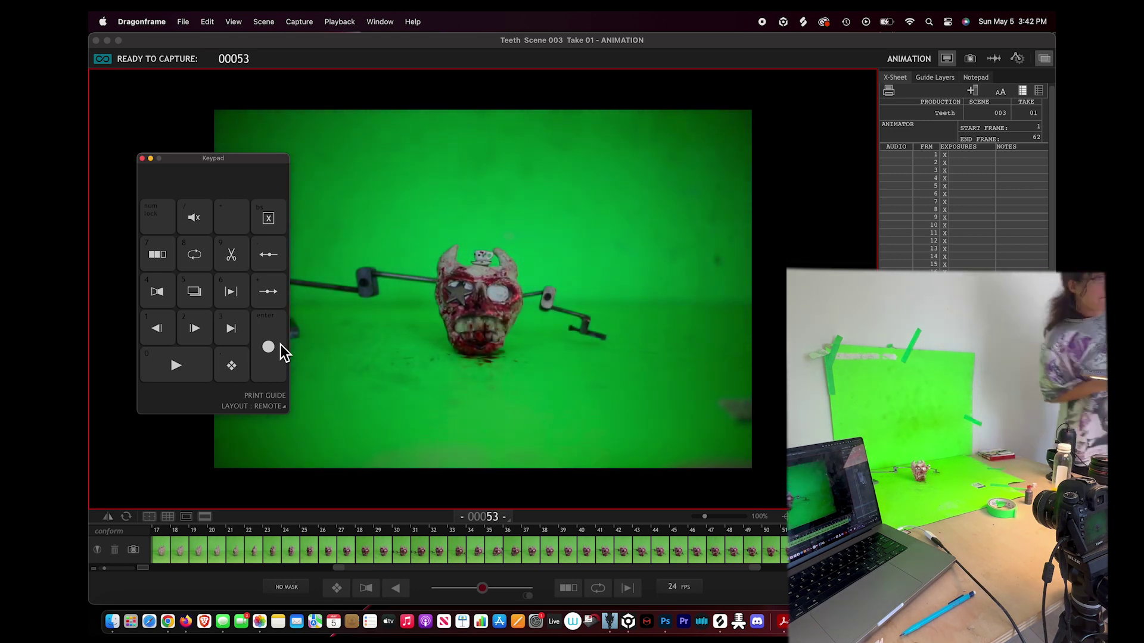
click(281, 344)
click(281, 344)
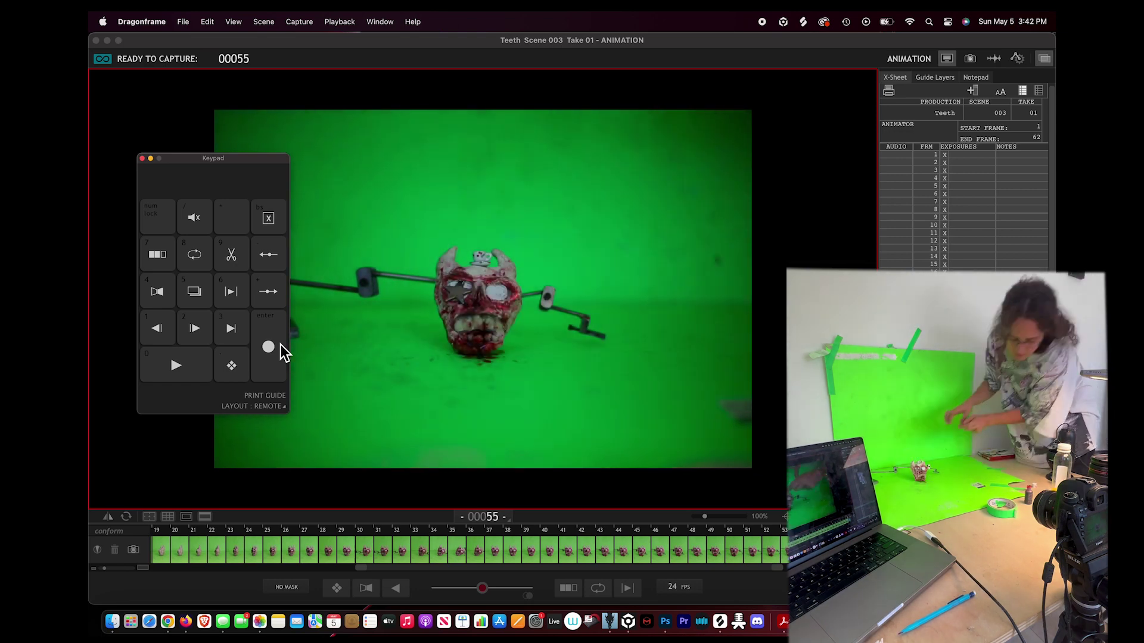
click(280, 345)
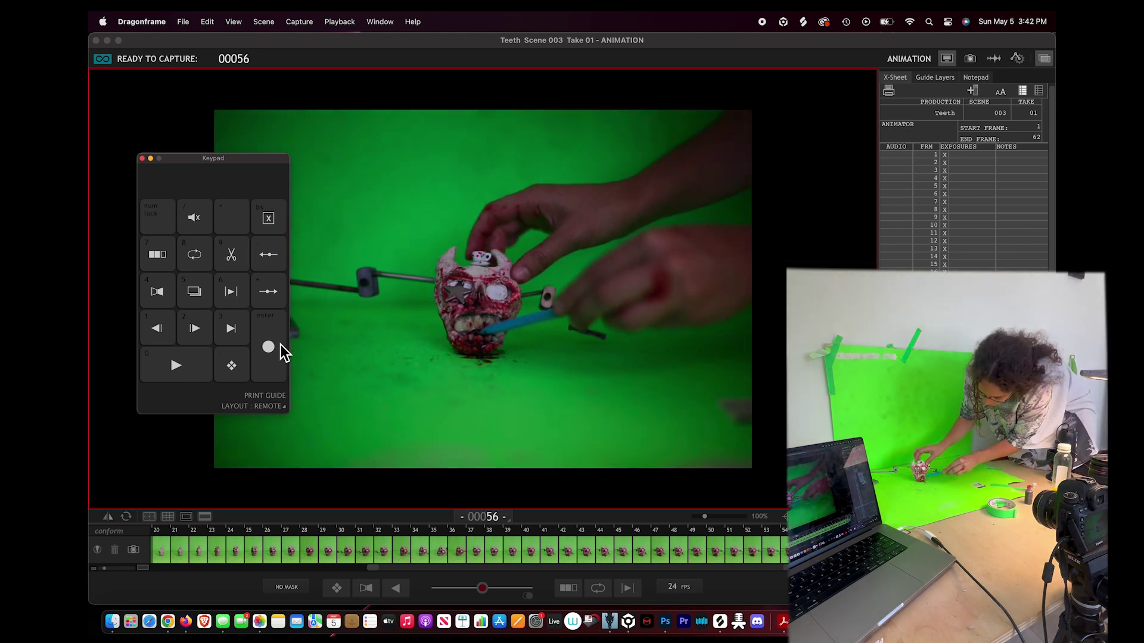
click(280, 344)
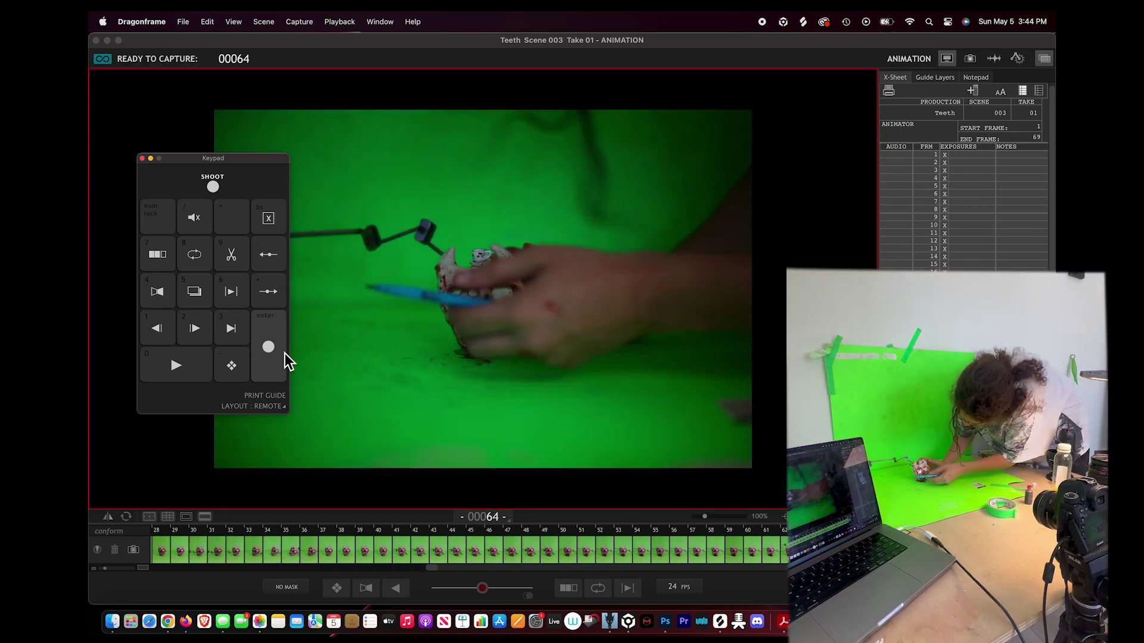
Capture frames 64 to 70 while reshaping the skull's mouth between shots, playing the animation back at the end
click(284, 353)
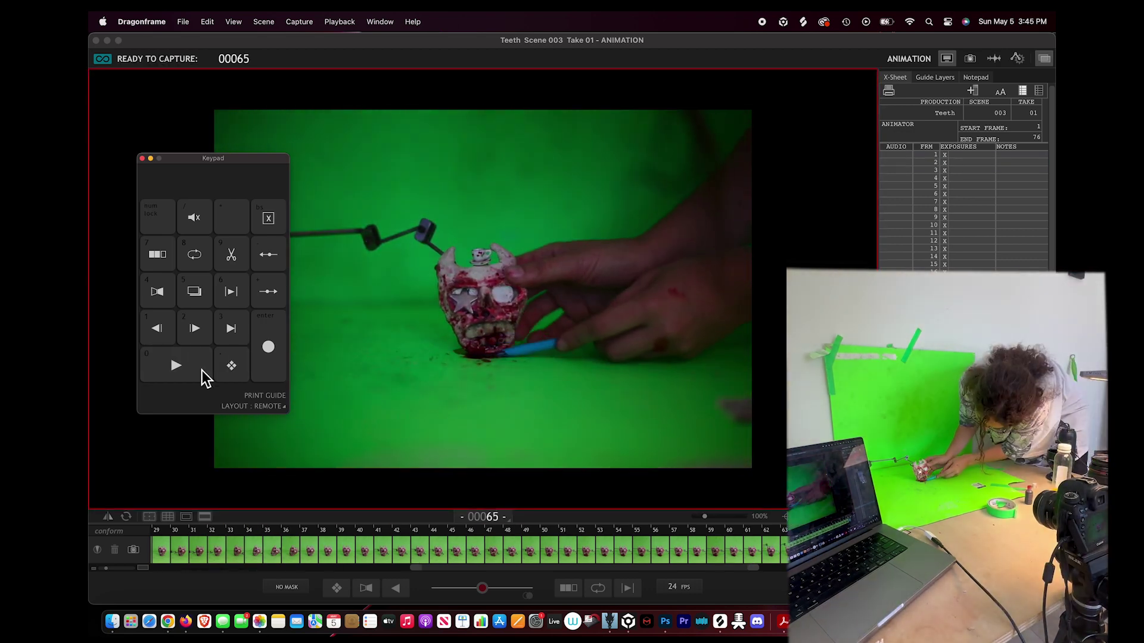
click(259, 355)
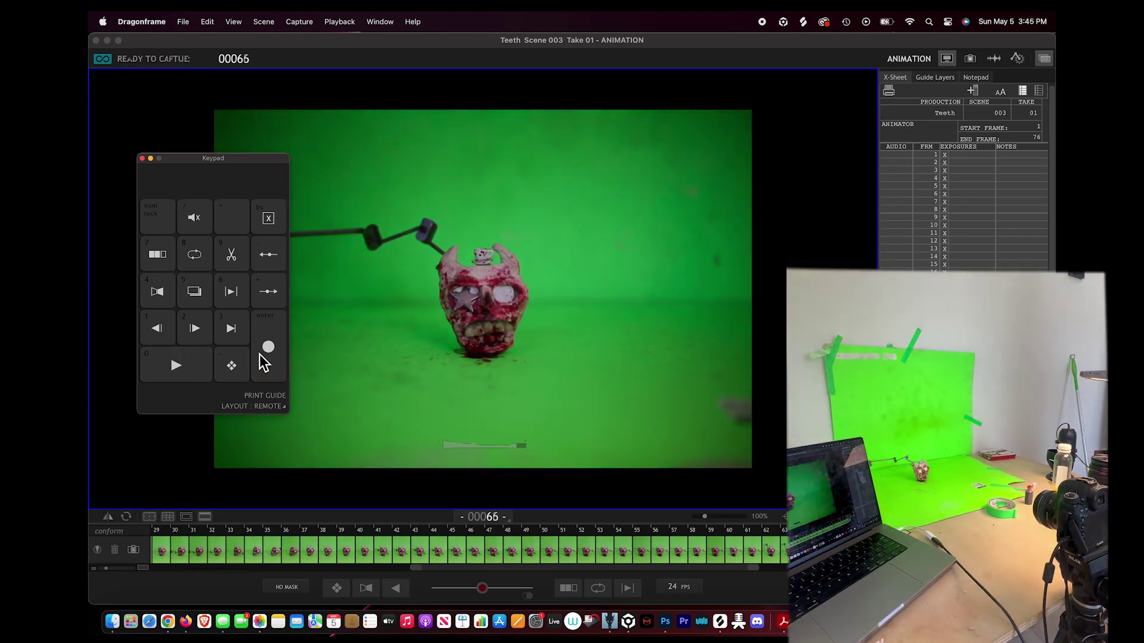
click(259, 355)
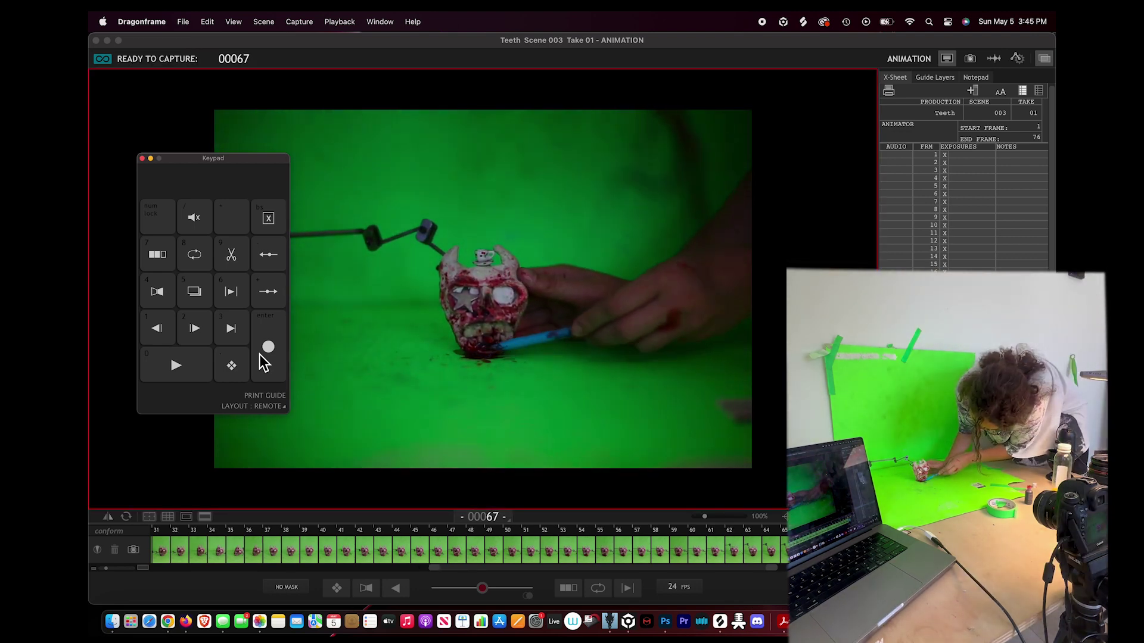
click(259, 355)
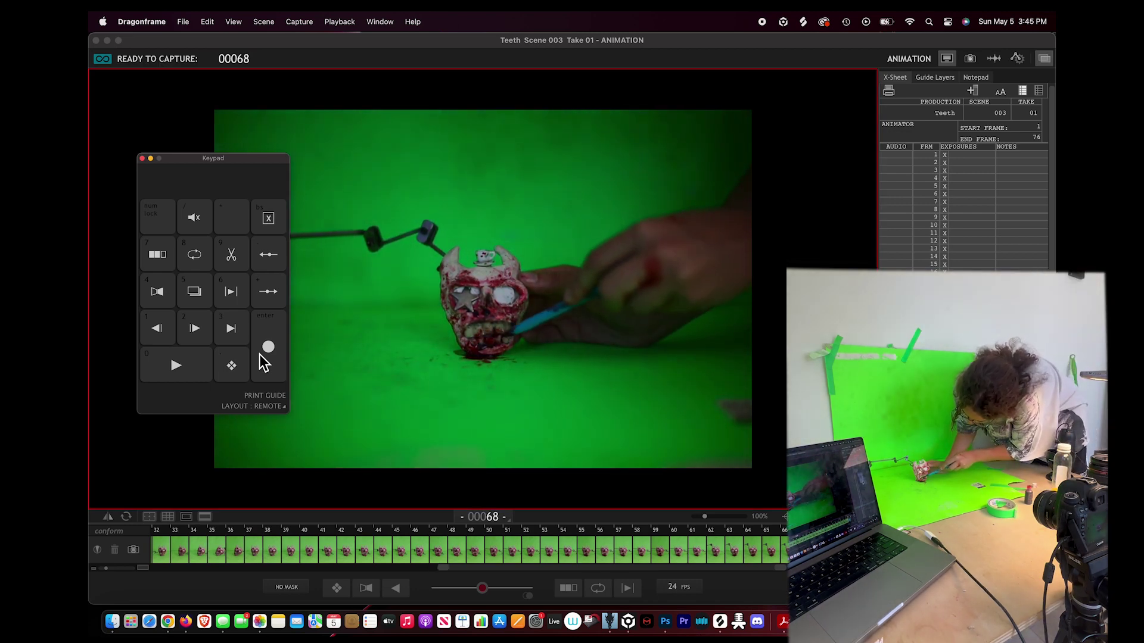
click(259, 355)
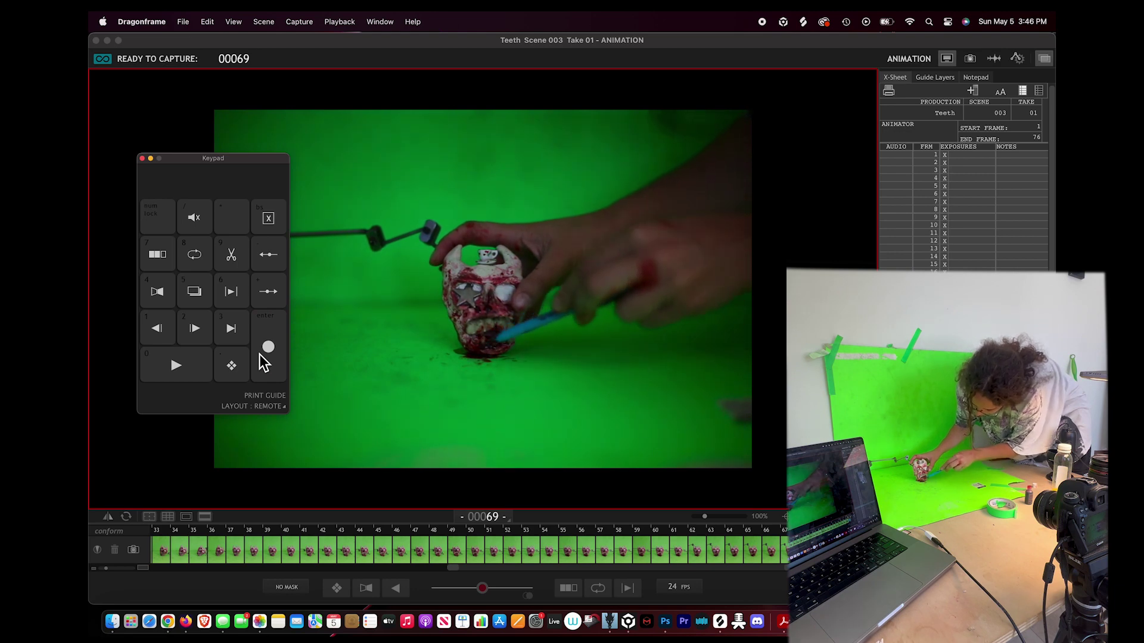
click(259, 355)
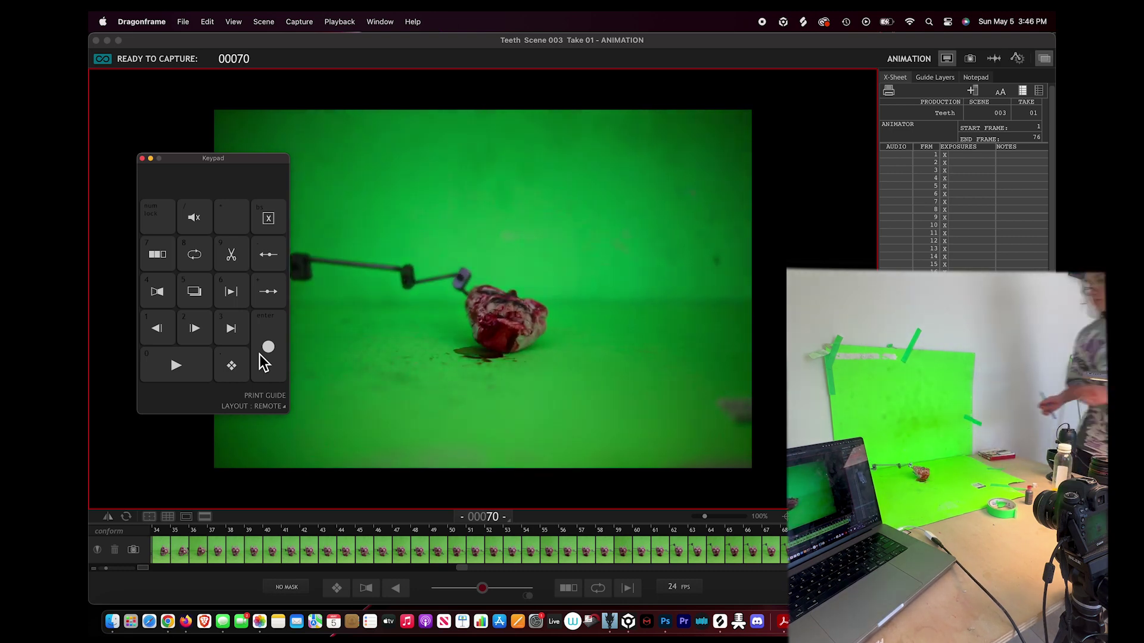
click(259, 355)
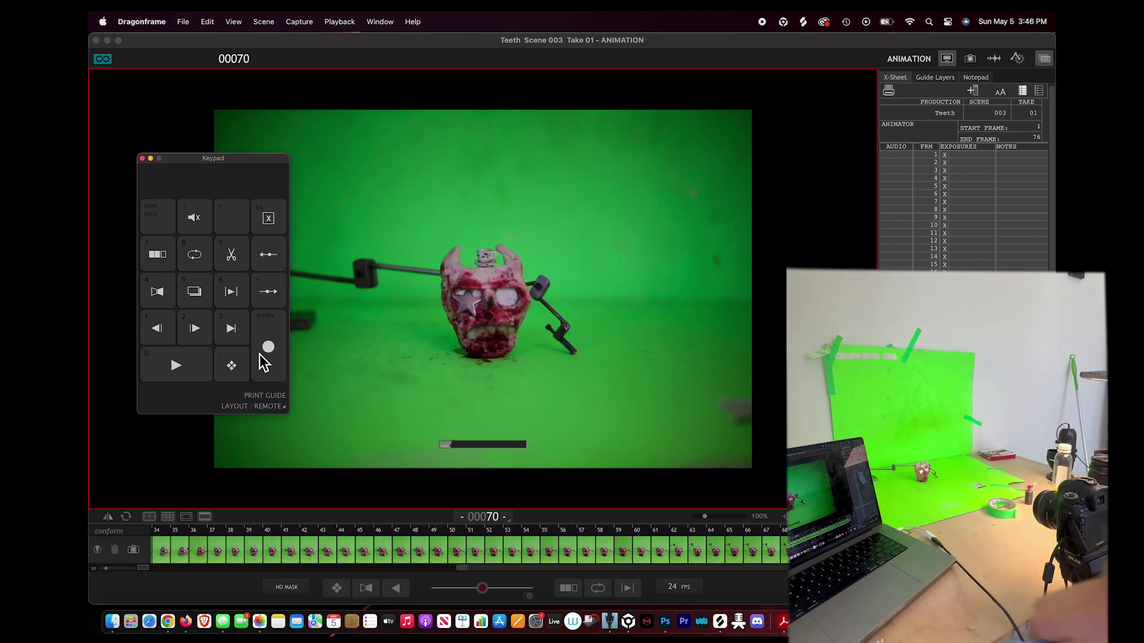
click(176, 369)
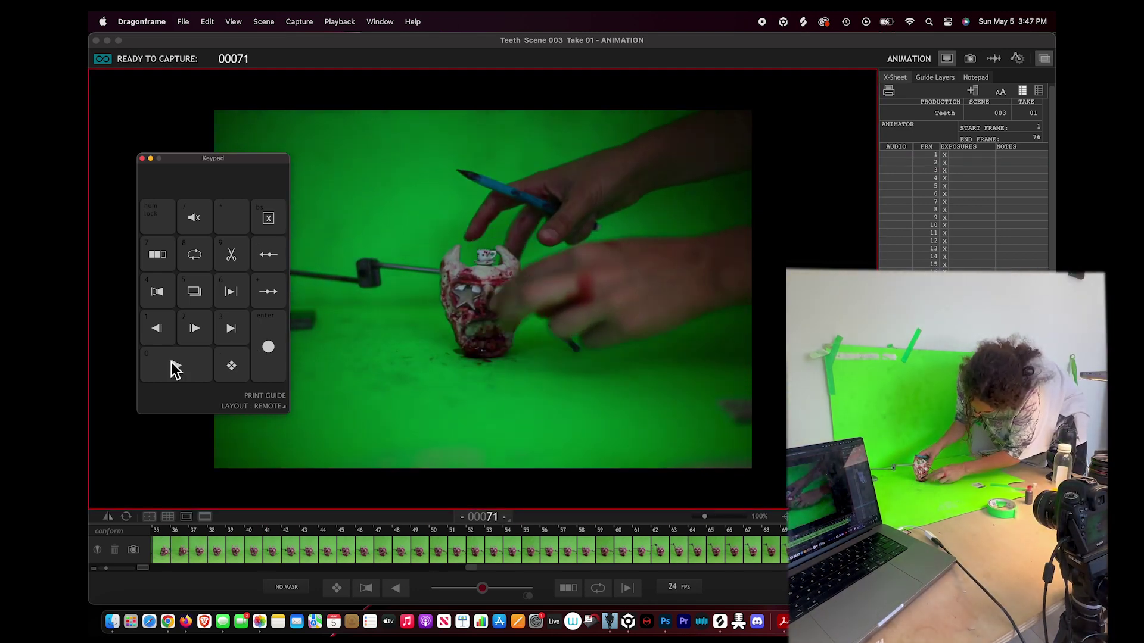
Capture frames 71 to 78 of the skull, moving the star on its eye slightly between shots
click(269, 370)
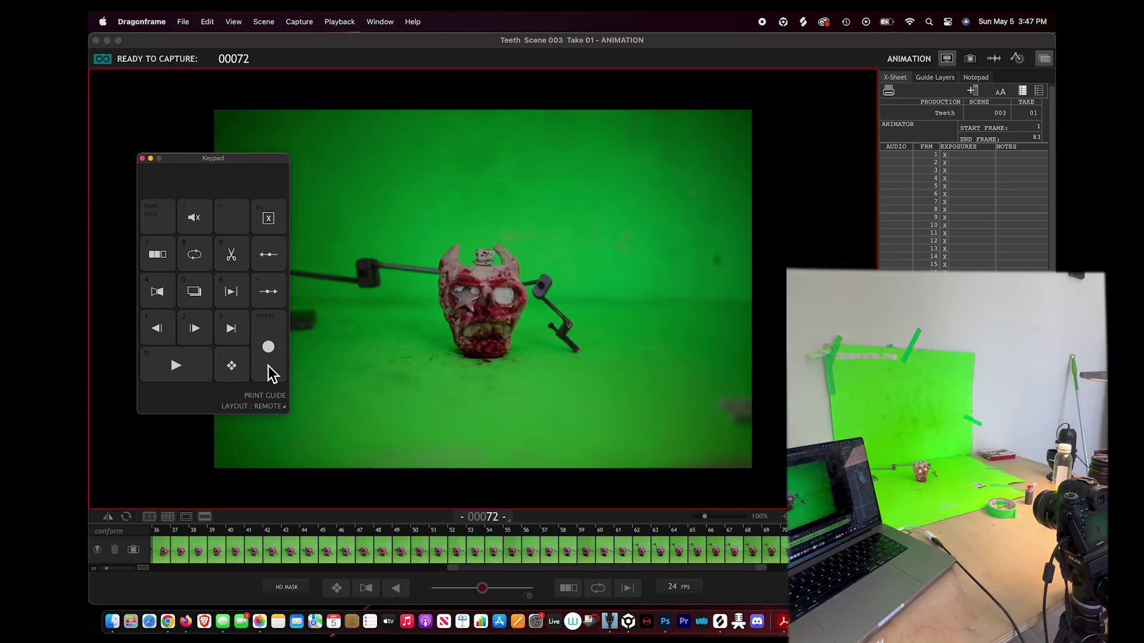
click(268, 366)
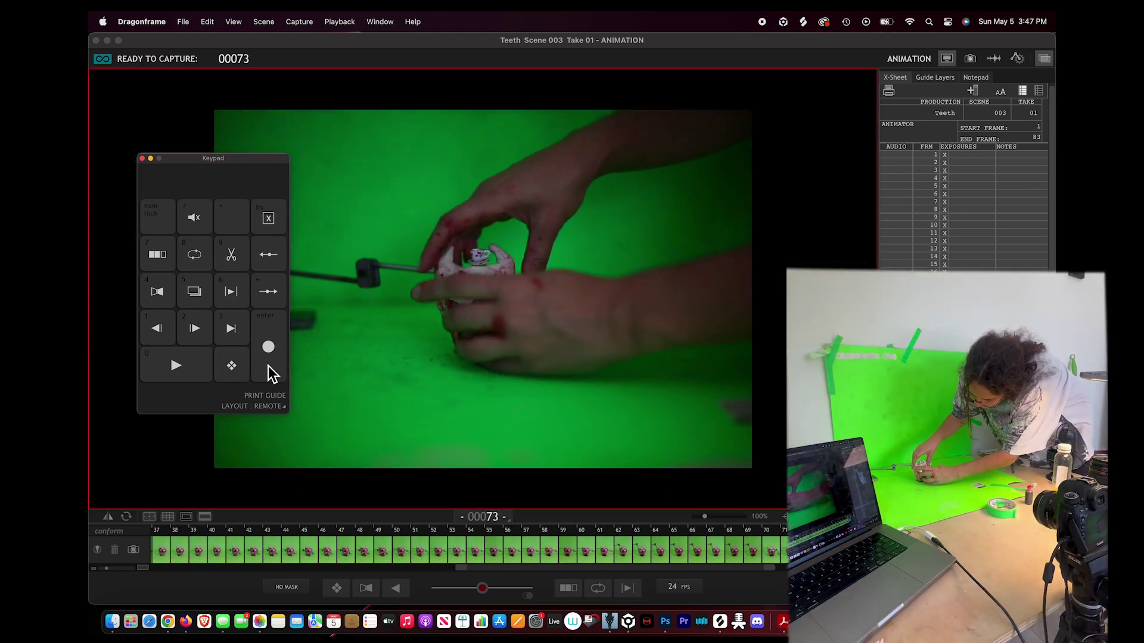
click(268, 366)
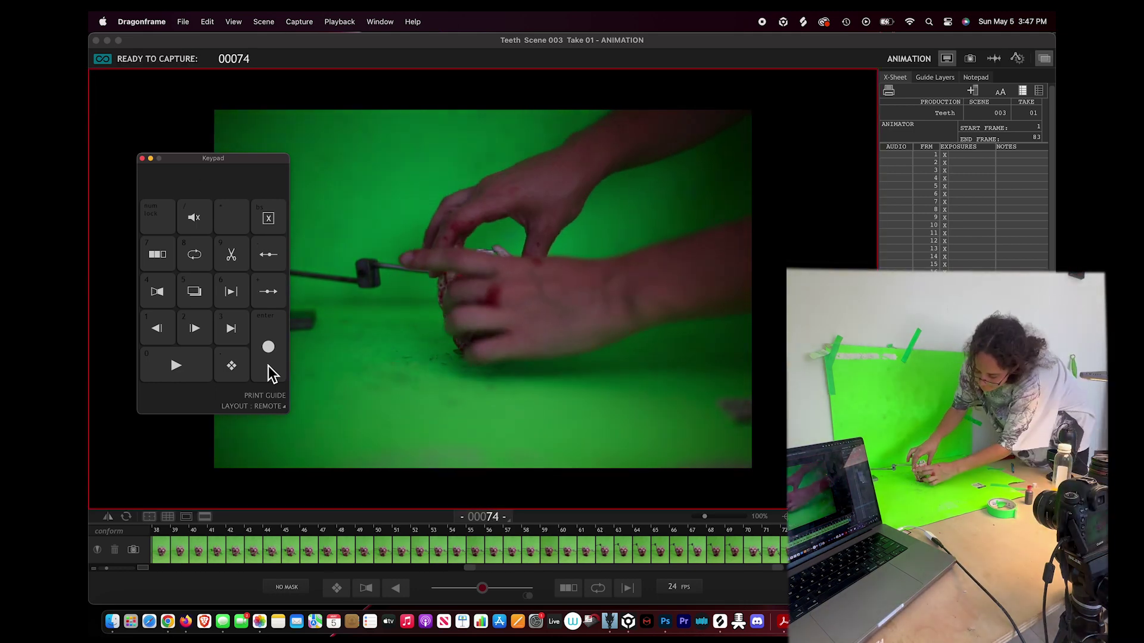
click(268, 366)
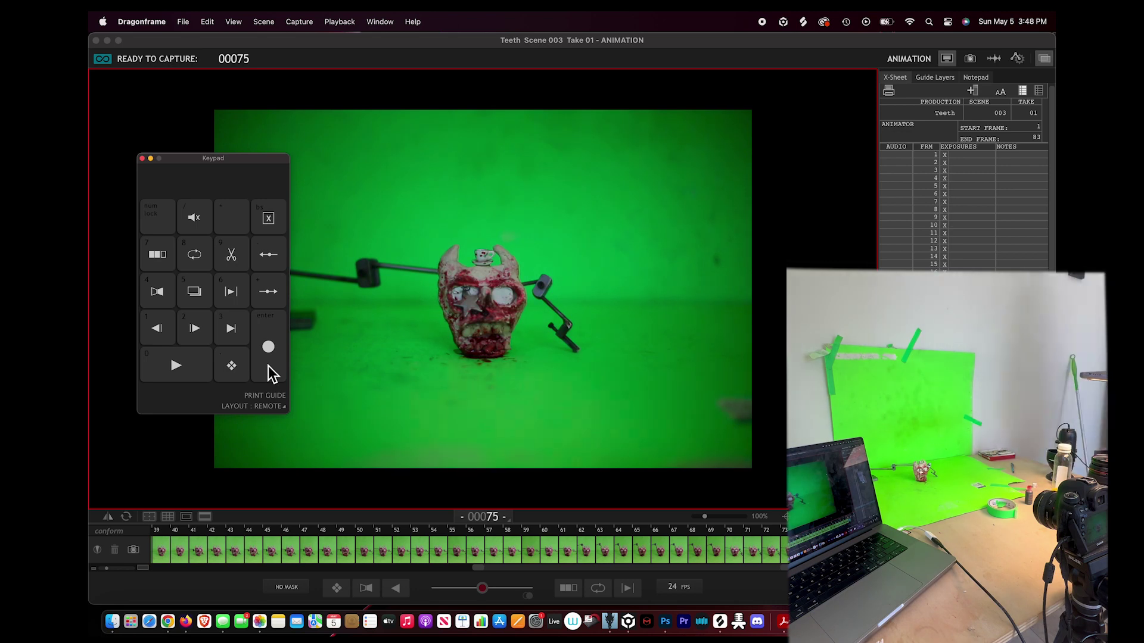
click(268, 366)
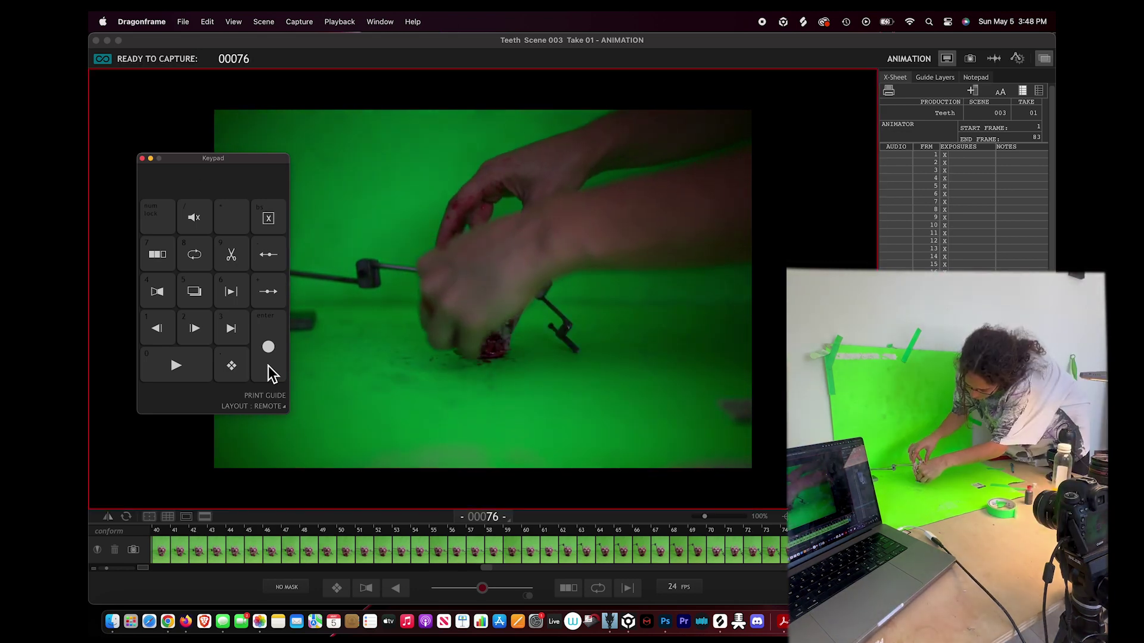
click(268, 359)
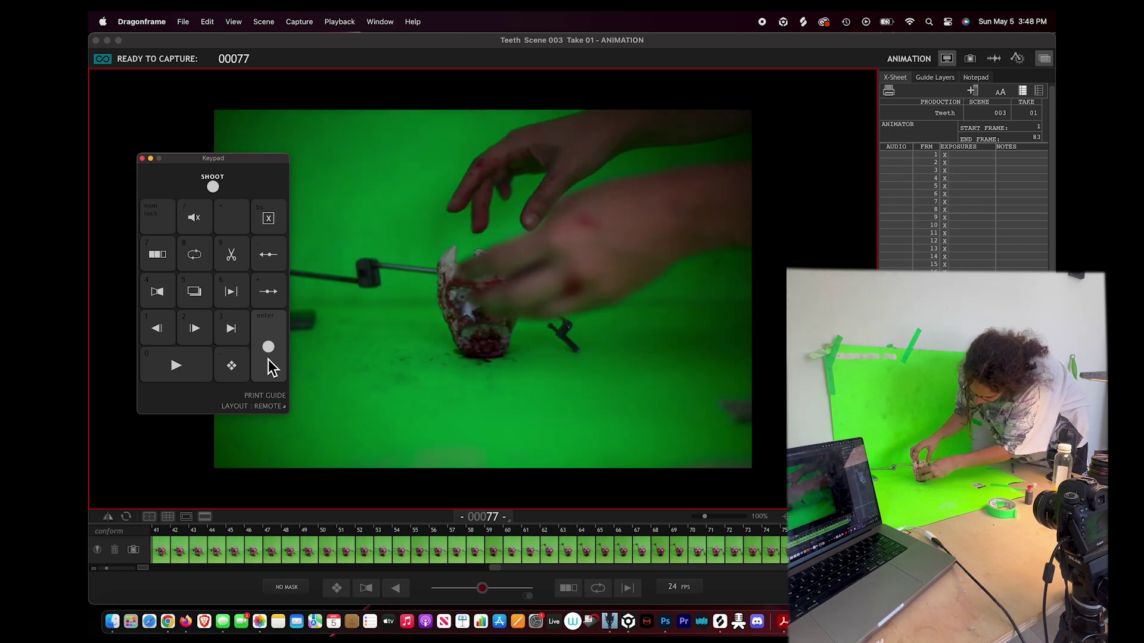
click(268, 359)
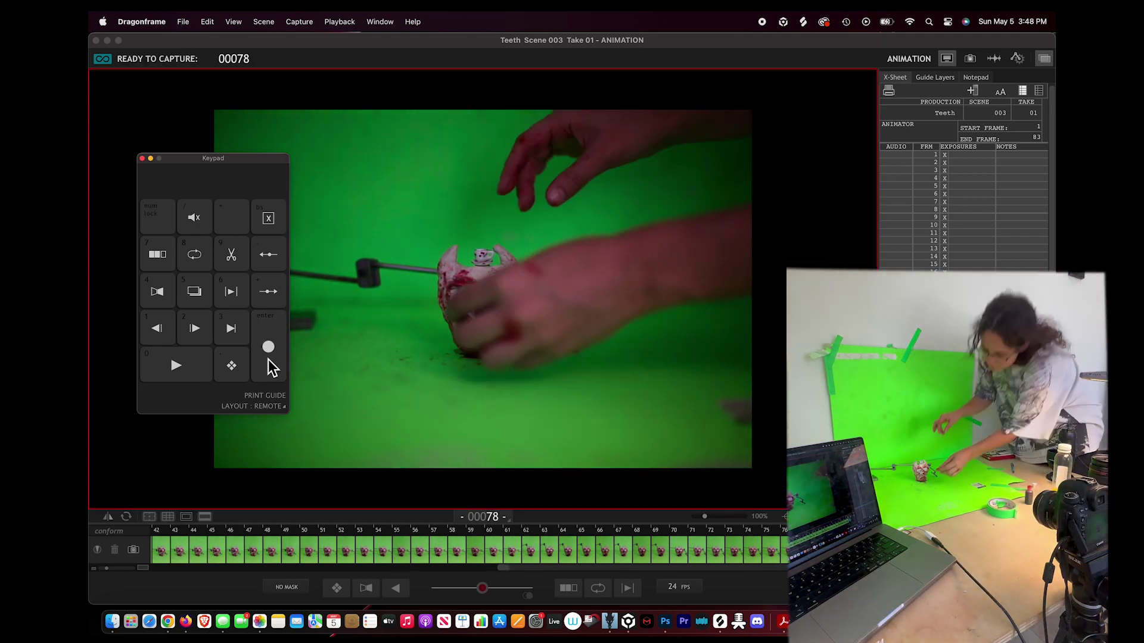
click(268, 359)
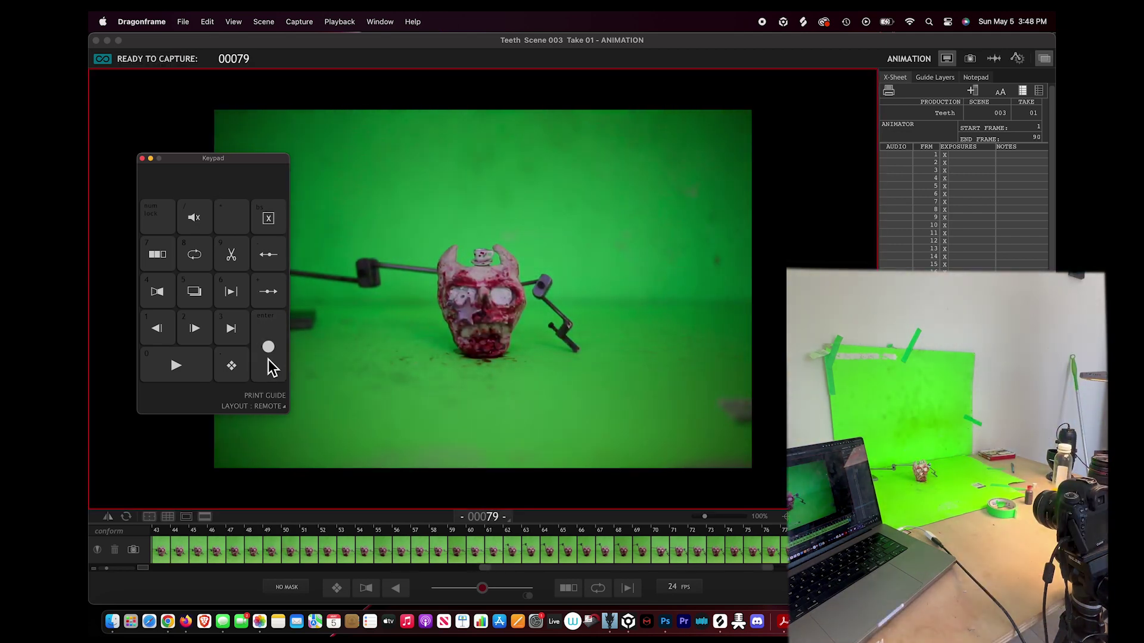
Capture frames 79 to 85 of the skull, then review frame 84 on the timeline
click(268, 376)
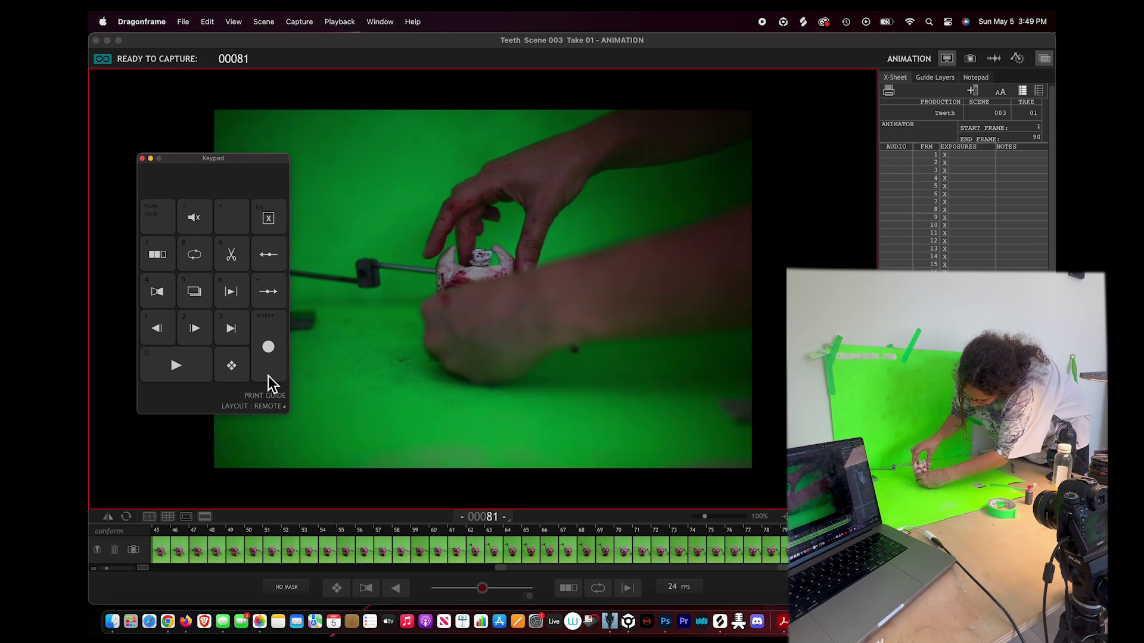
click(268, 376)
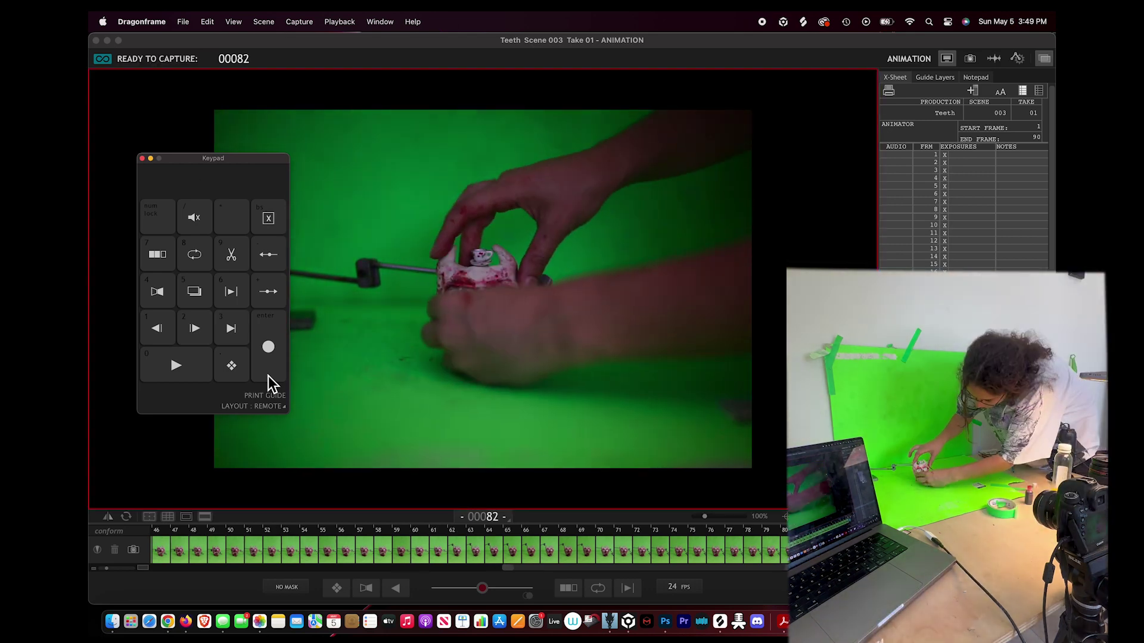
click(269, 377)
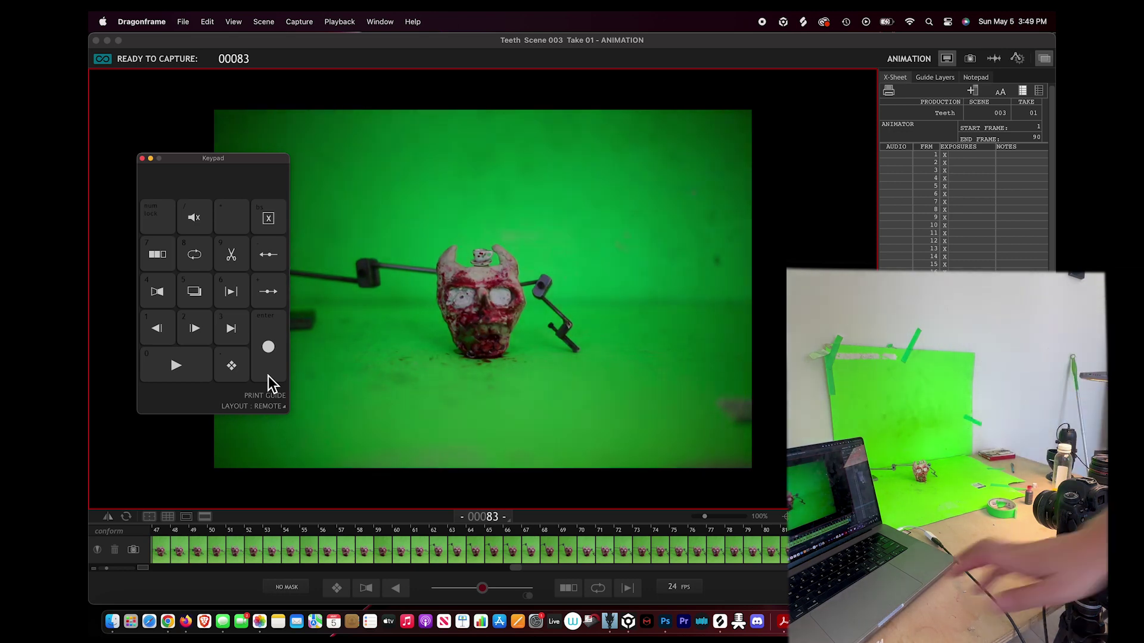
click(268, 376)
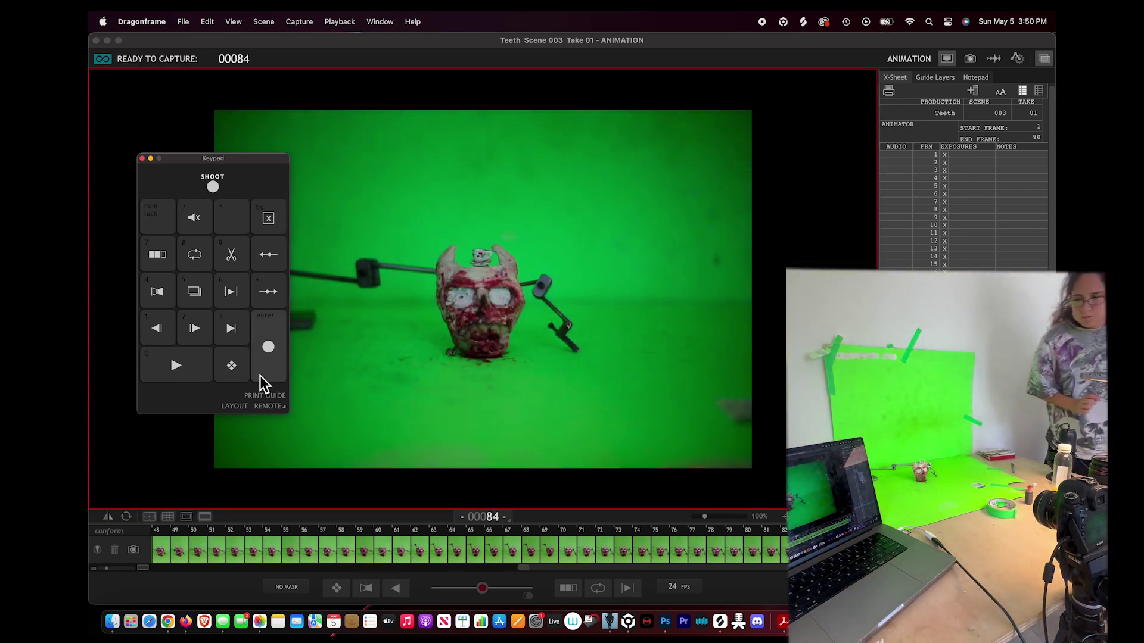
click(260, 376)
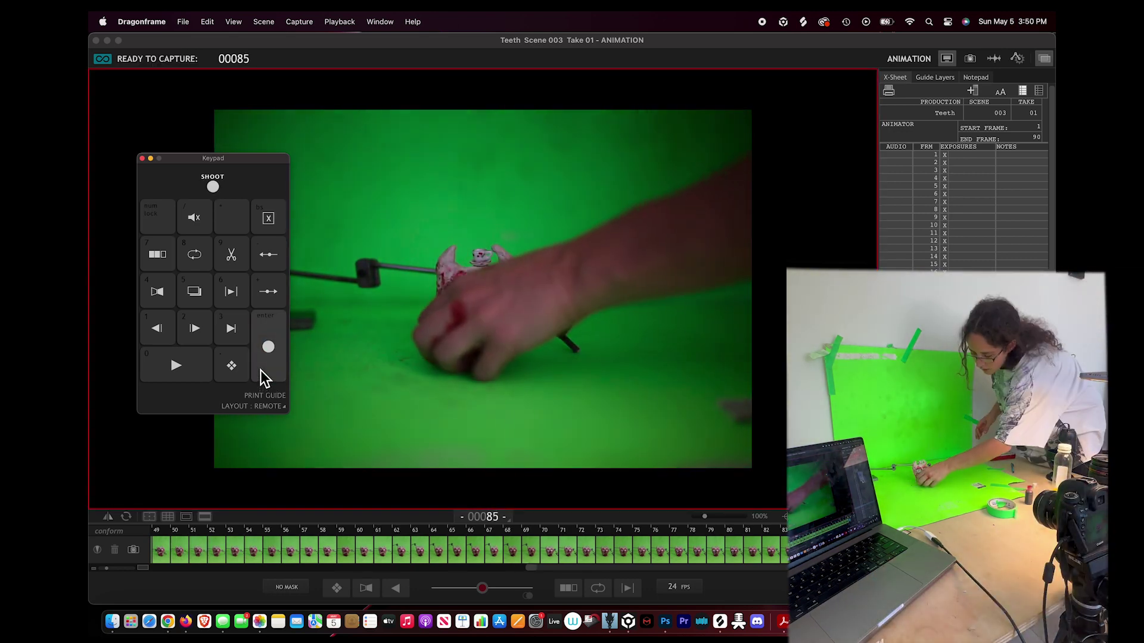
click(259, 364)
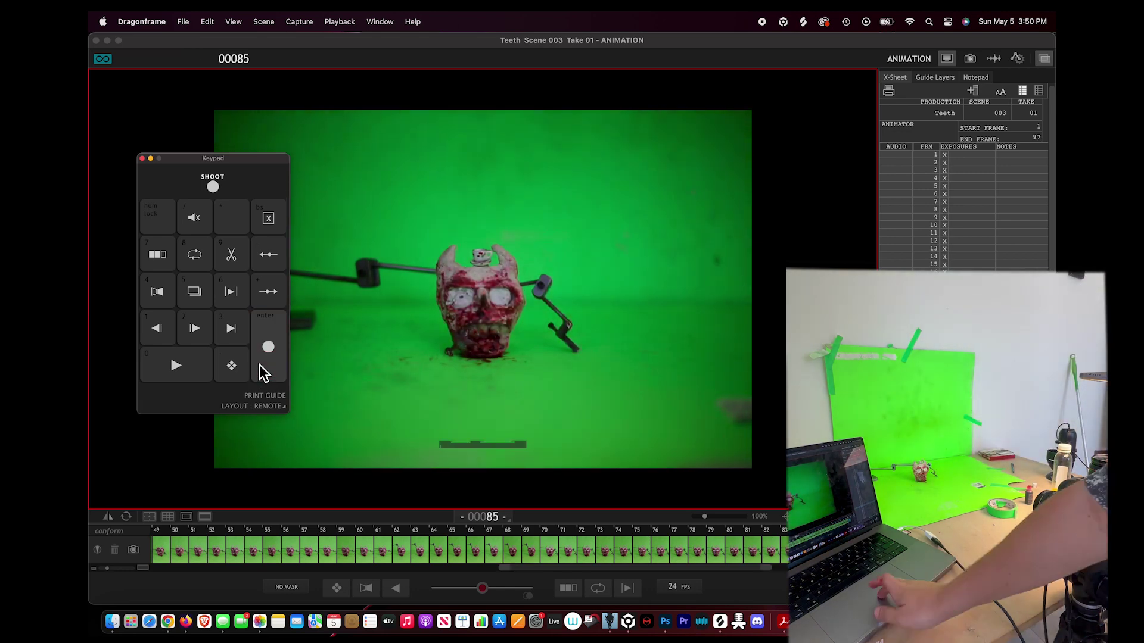
click(784, 550)
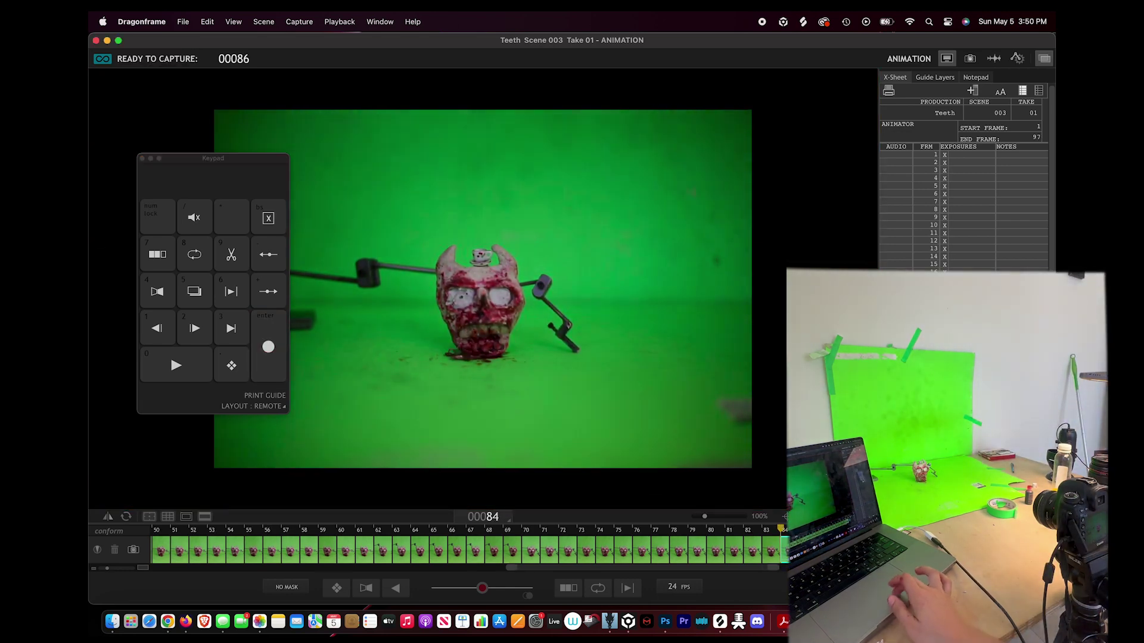
Play back the animation, delete frame 85, and recapture it with the rig arms clear of the skull
click(174, 368)
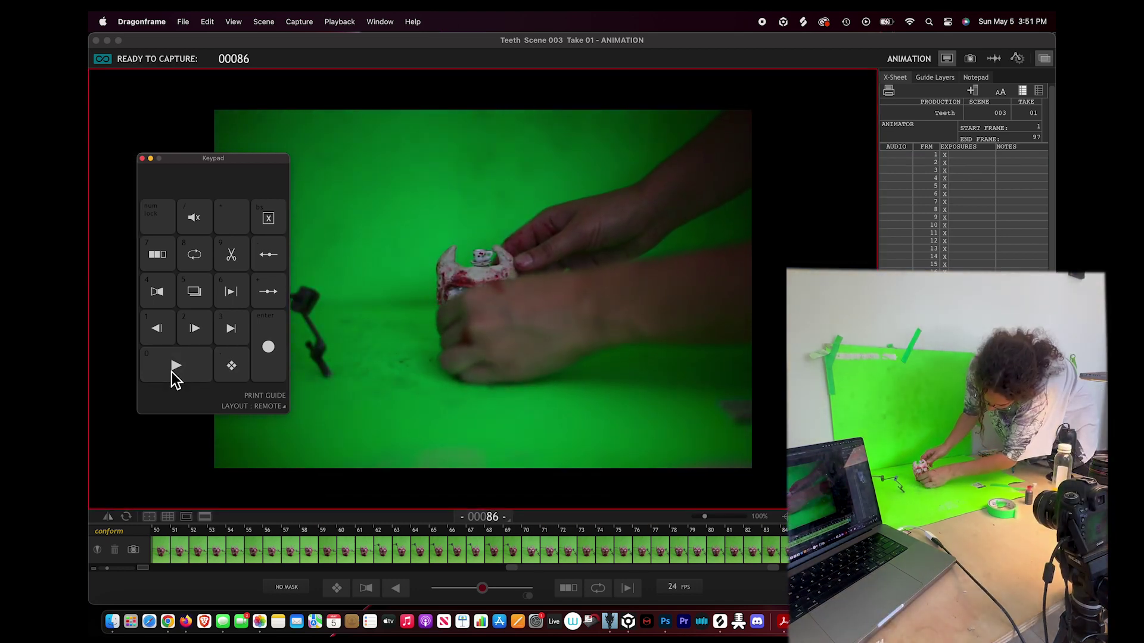
click(787, 549)
key(3)
key(BackSpace)
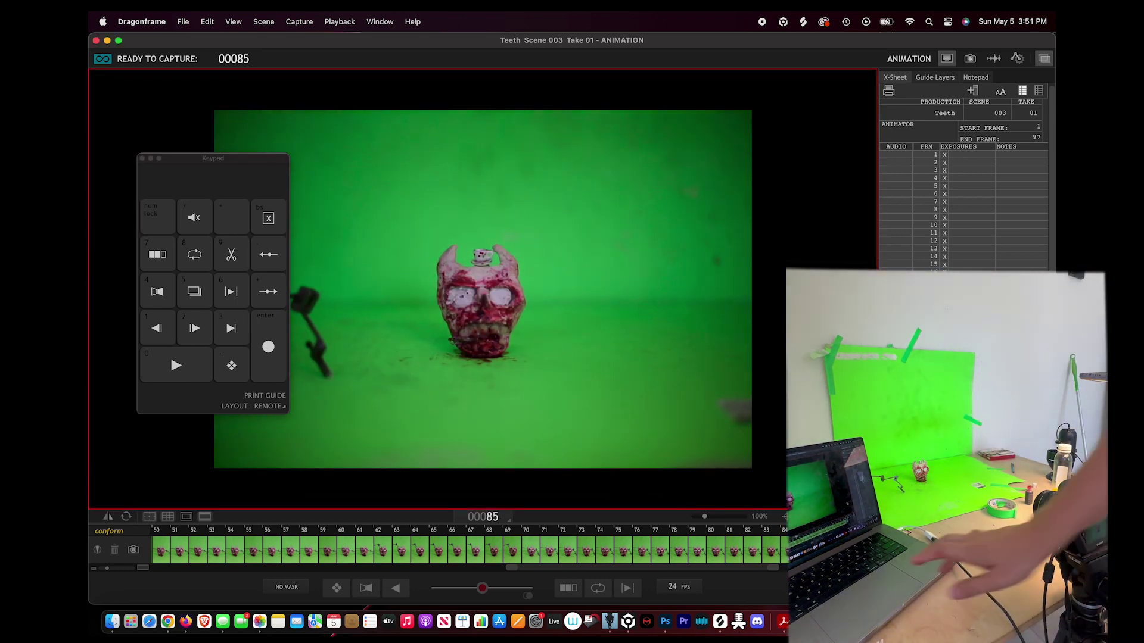
click(269, 365)
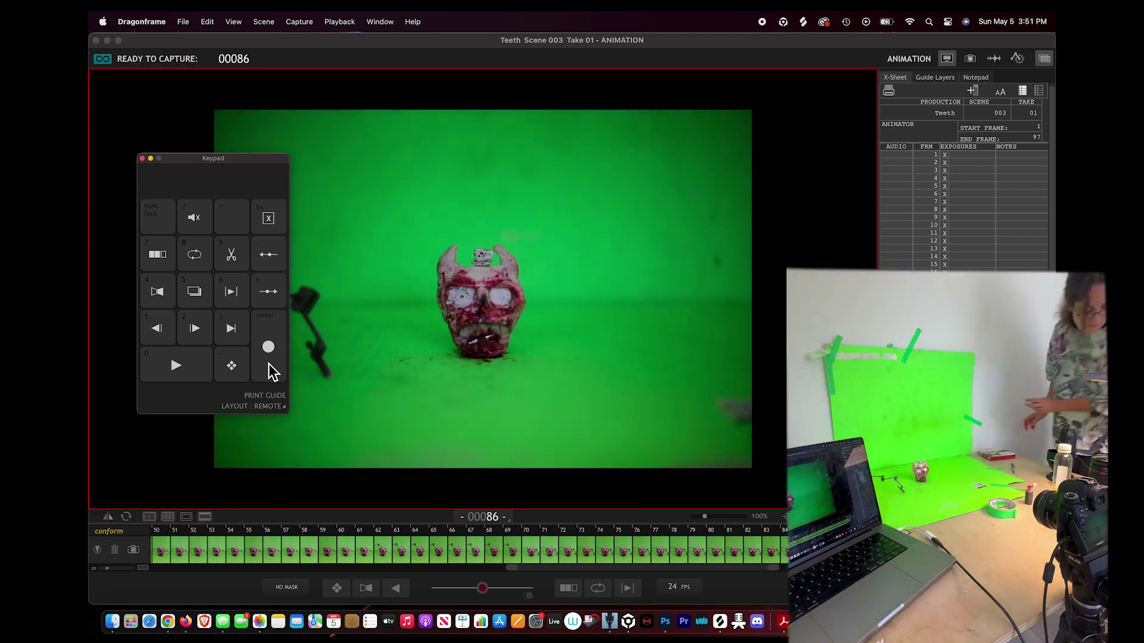
Capture frames 86 to 91 of the skull, reshaping its face slightly between shots, and play the animation back
click(269, 365)
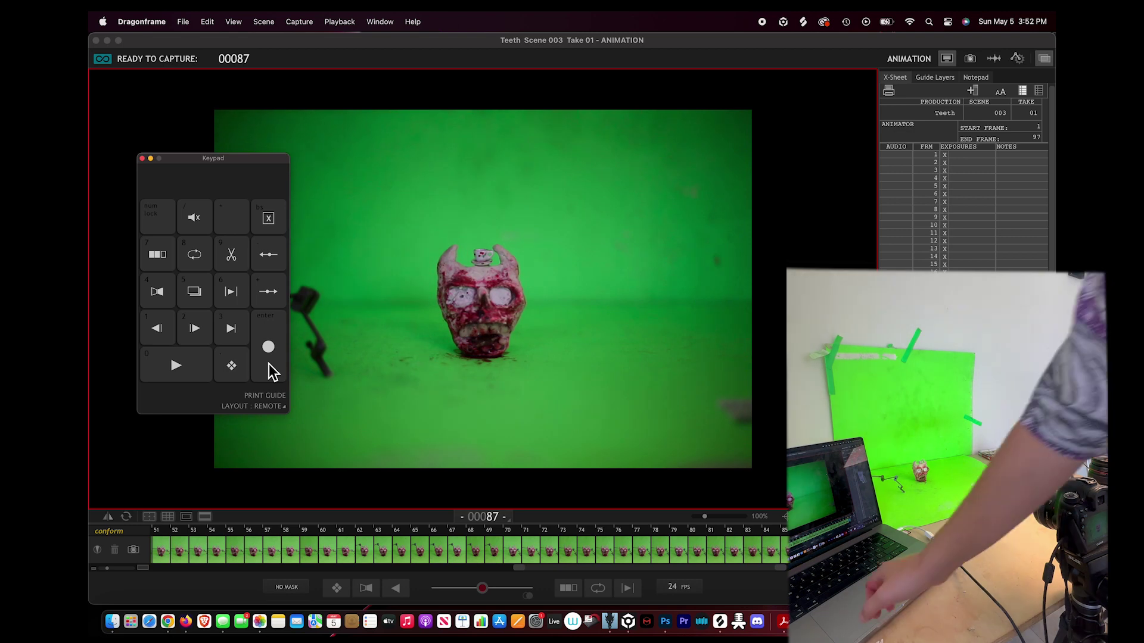
click(270, 363)
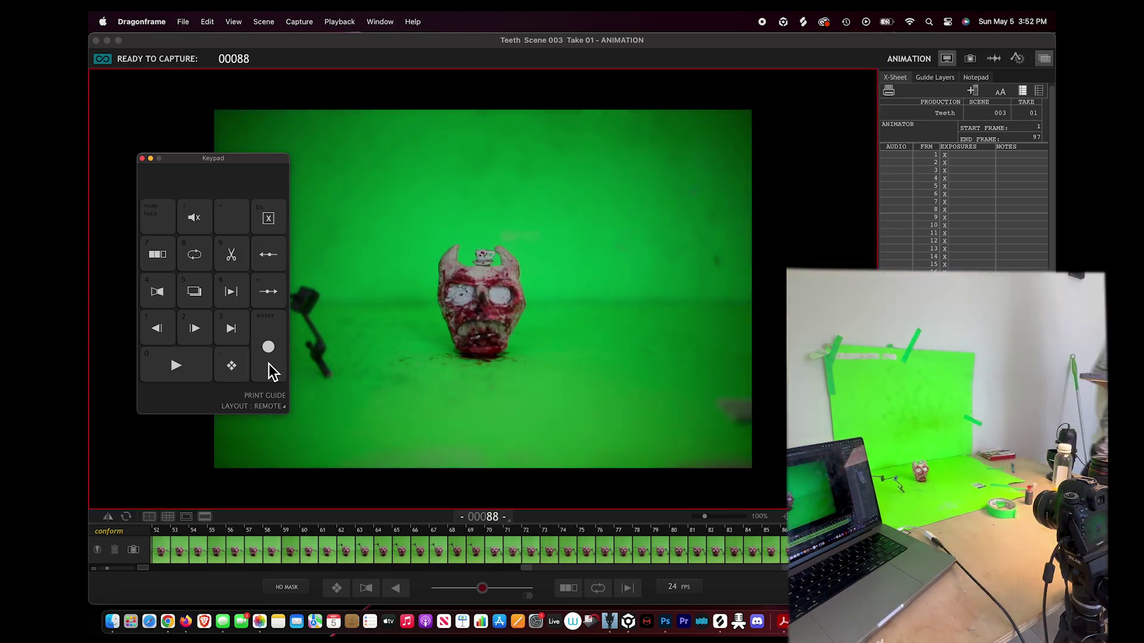
click(269, 363)
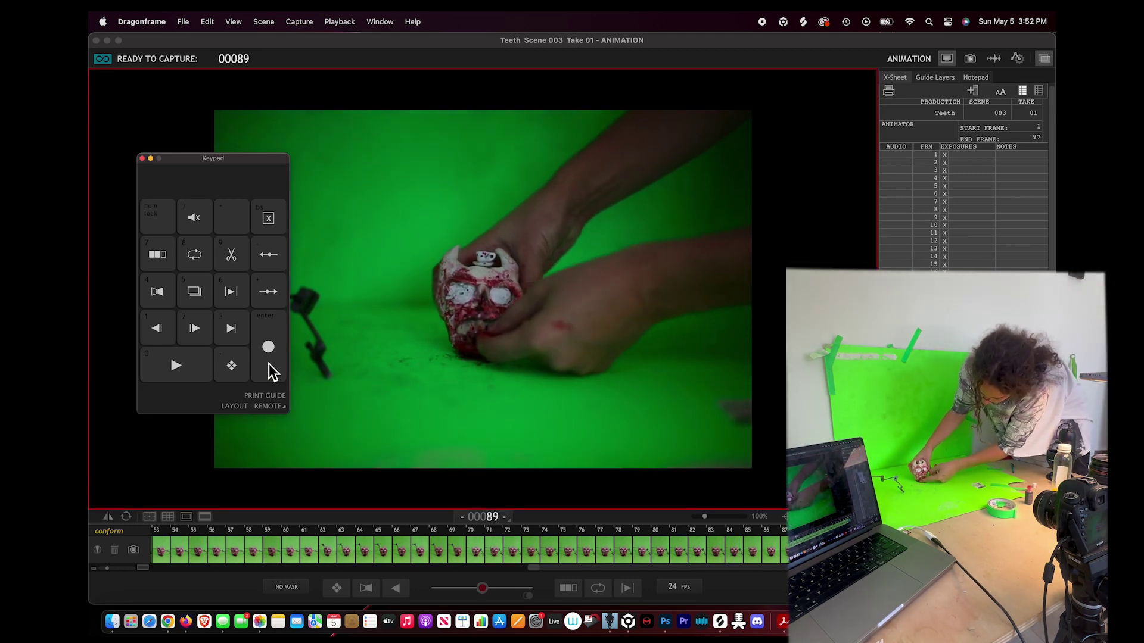
click(269, 363)
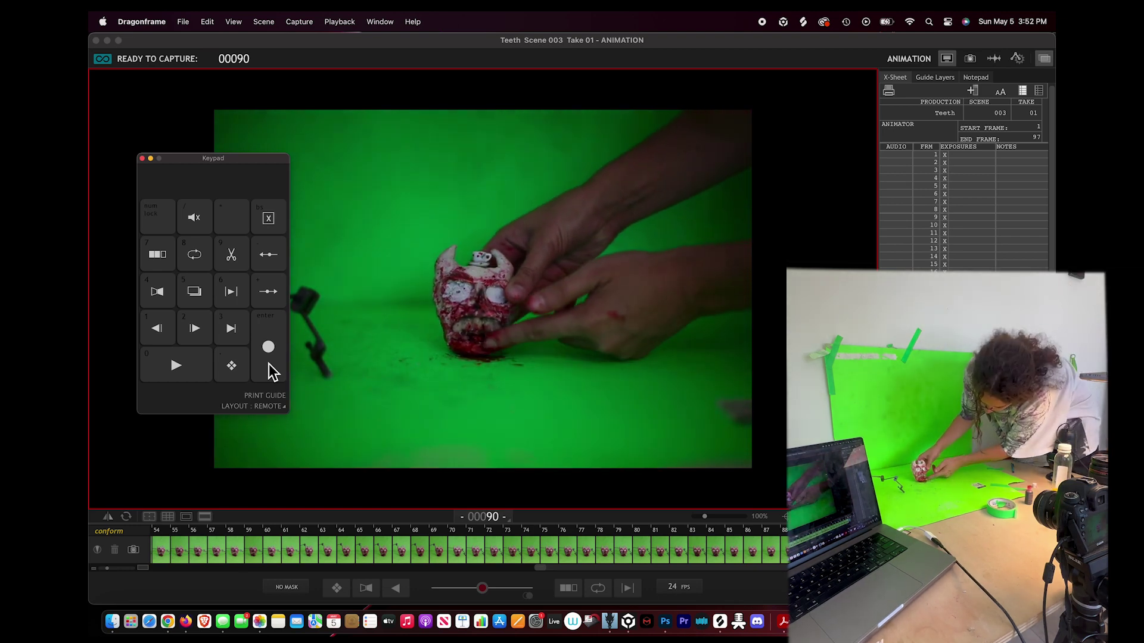
click(270, 363)
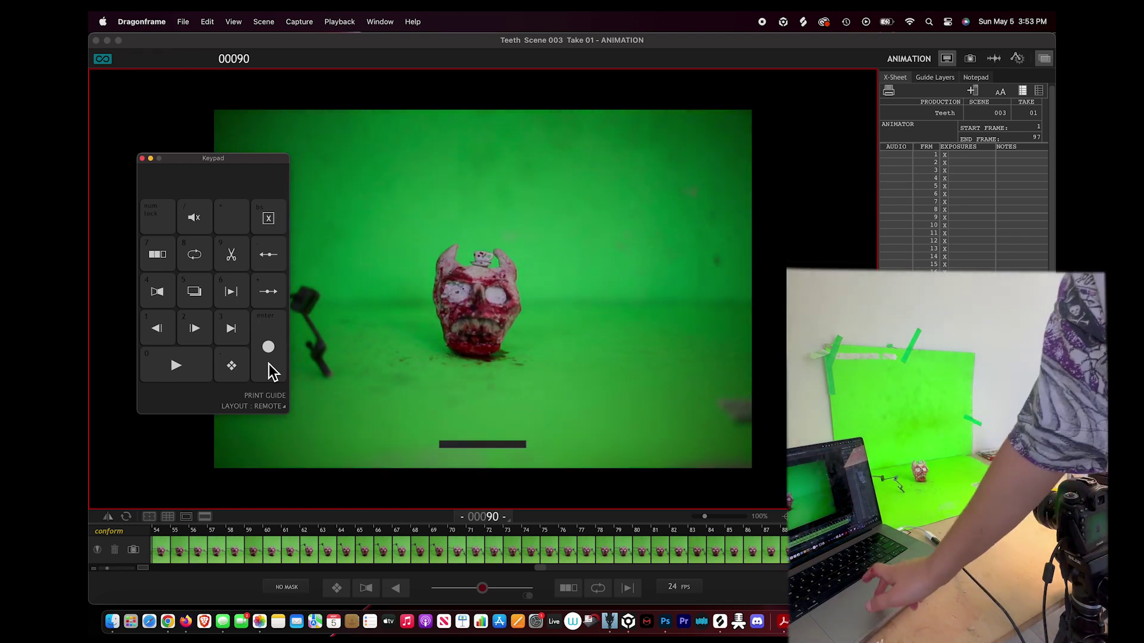
click(175, 366)
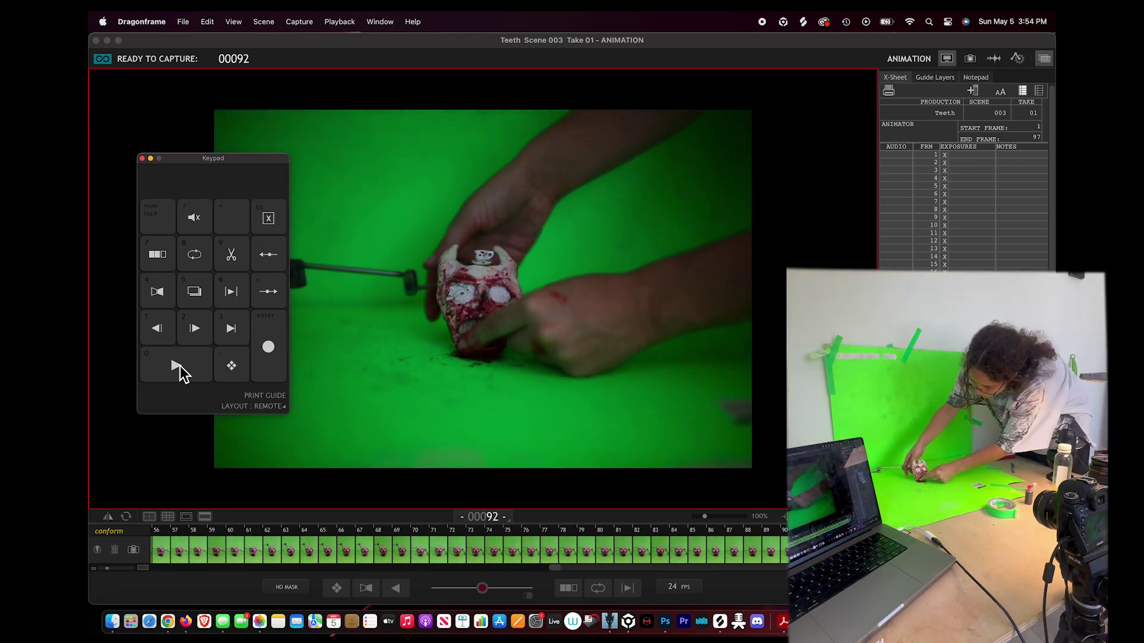
Capture frames 92 to 95 with the rig arm at the side of the skull, playing the animation back between shots
click(269, 366)
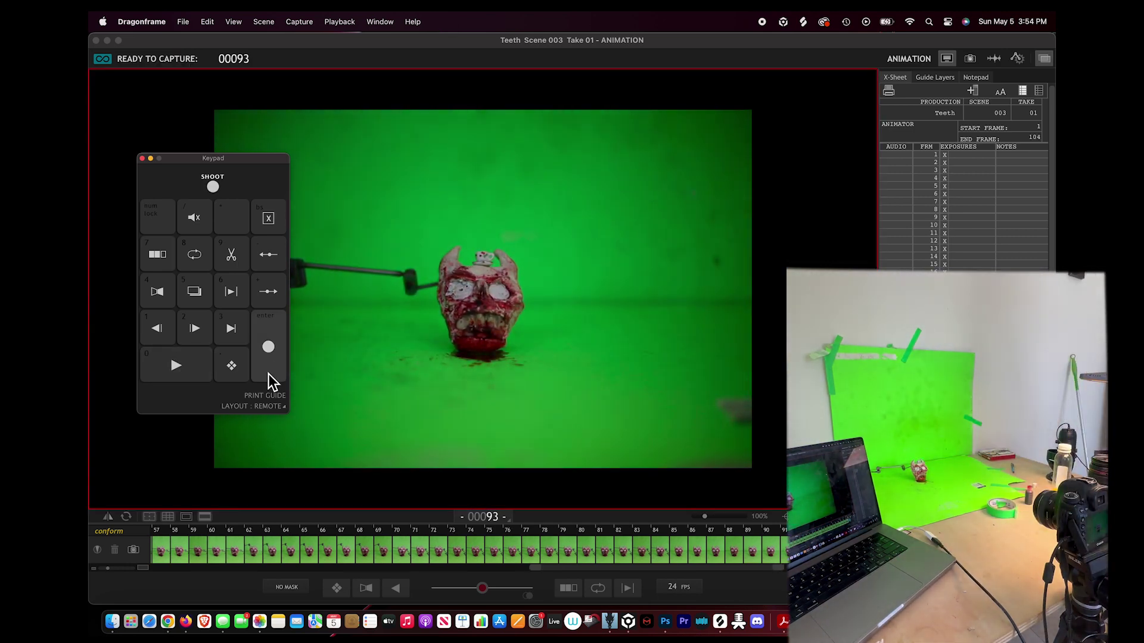
key(0)
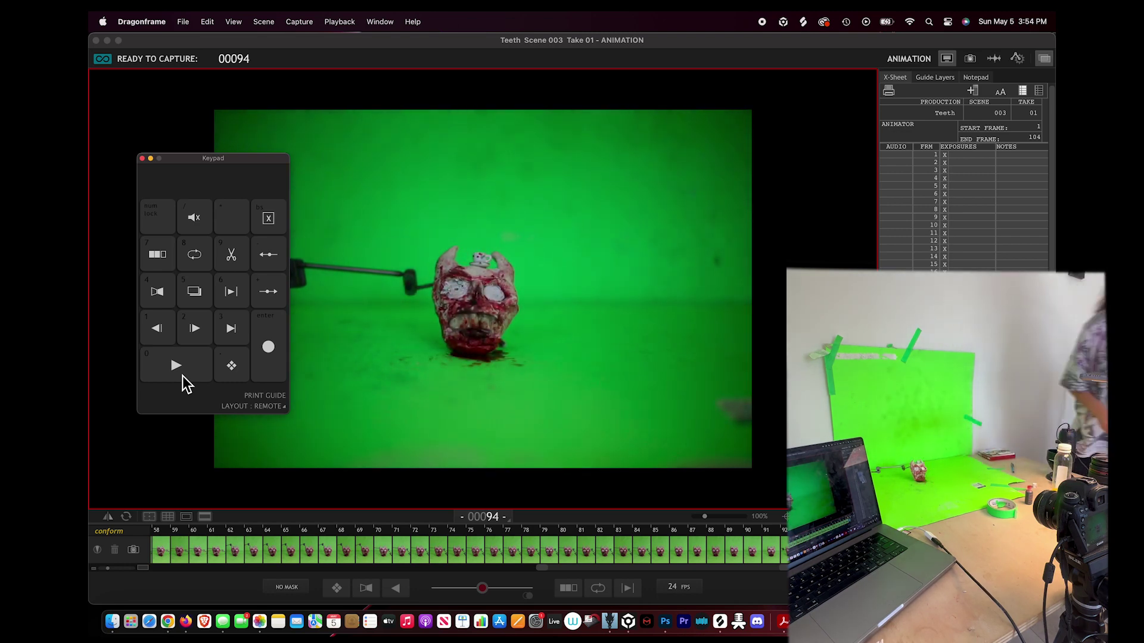
click(271, 372)
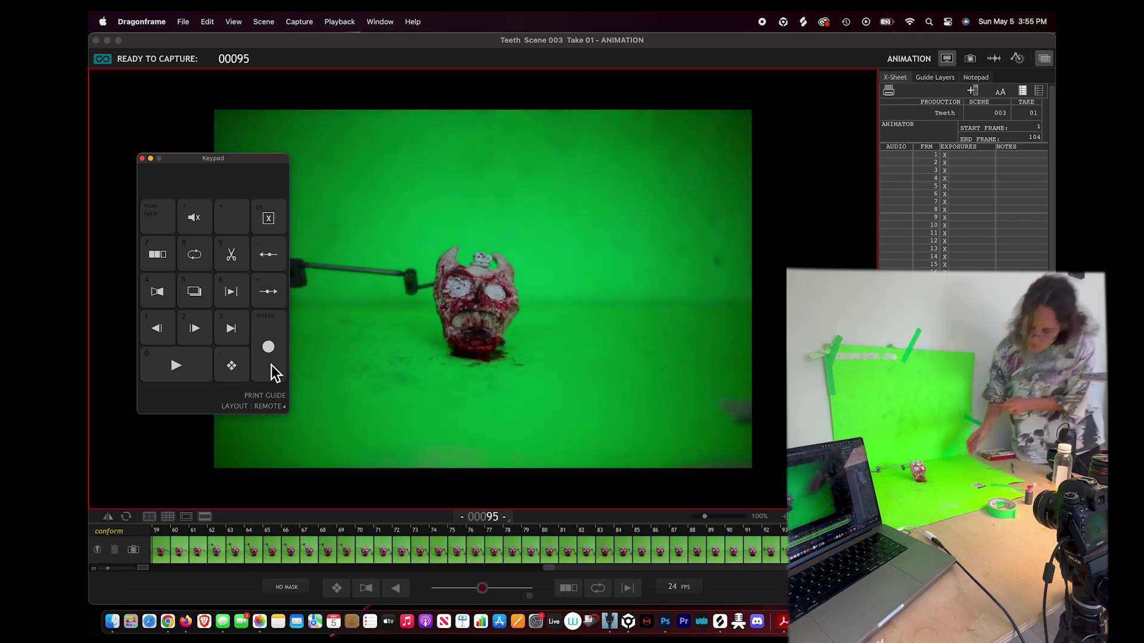
click(270, 366)
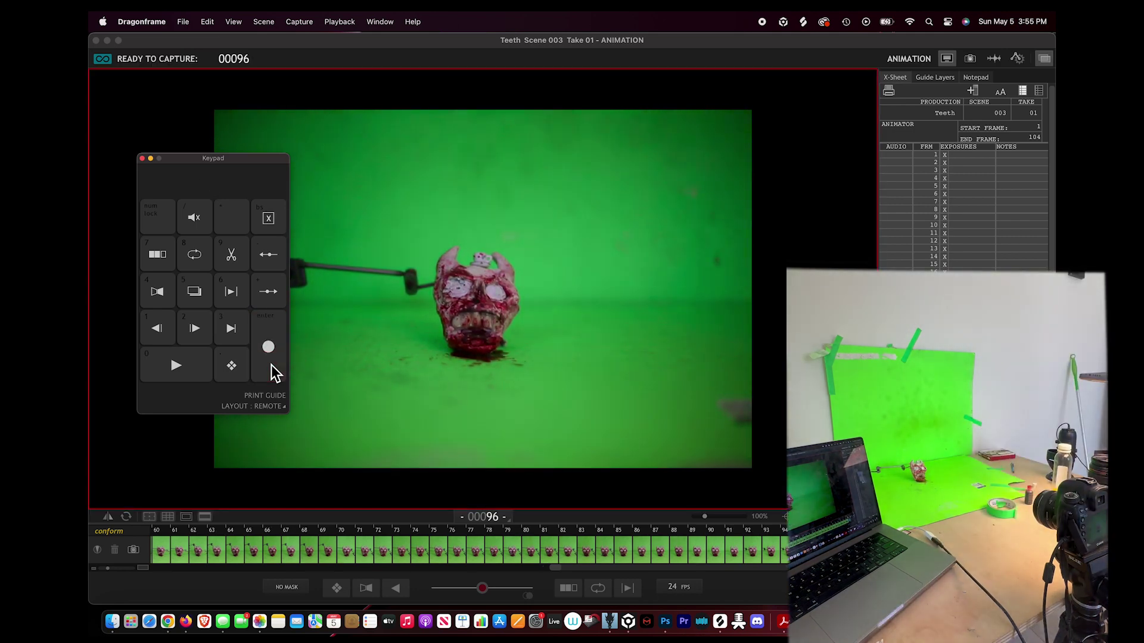
click(182, 364)
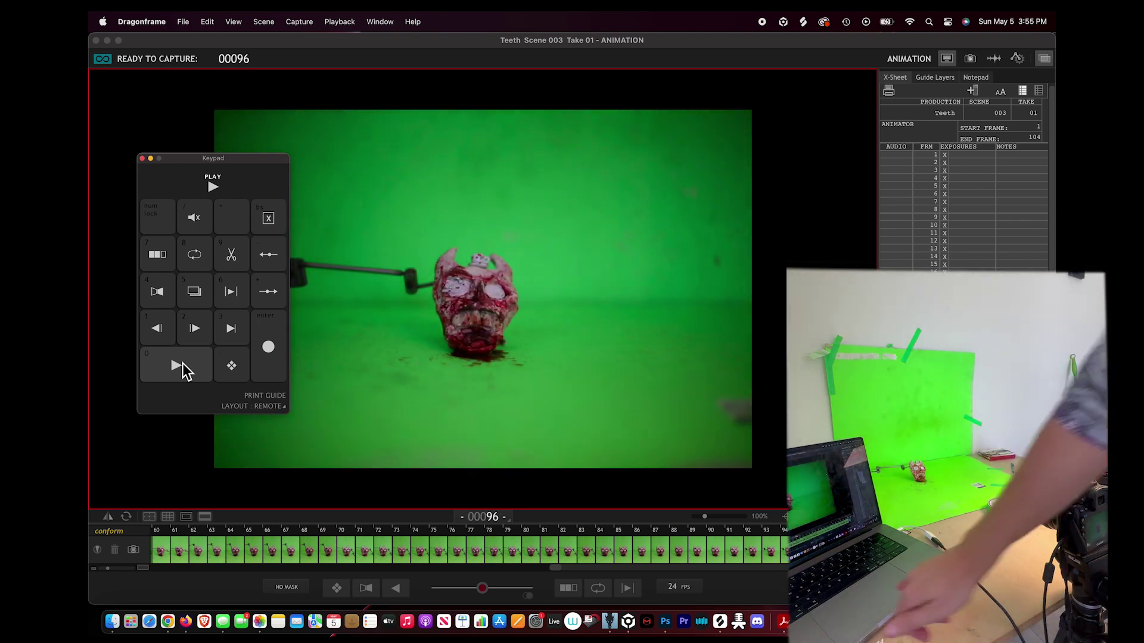
Capture frames 96 to 98 while crumpling the top of the skull and its horns, and play the result back
click(284, 348)
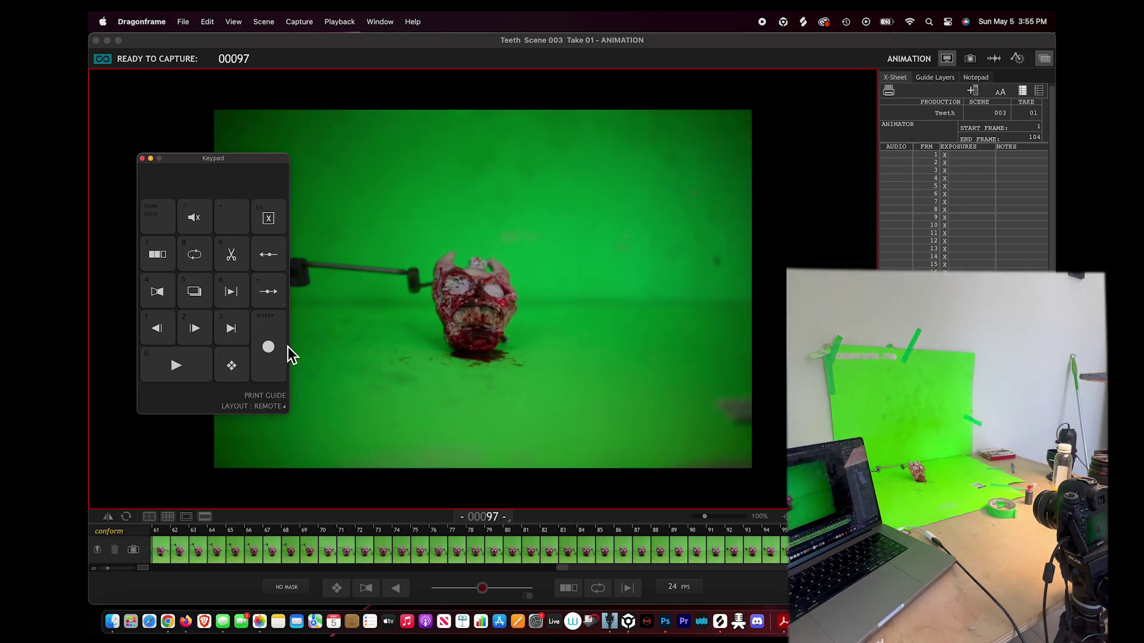
click(280, 356)
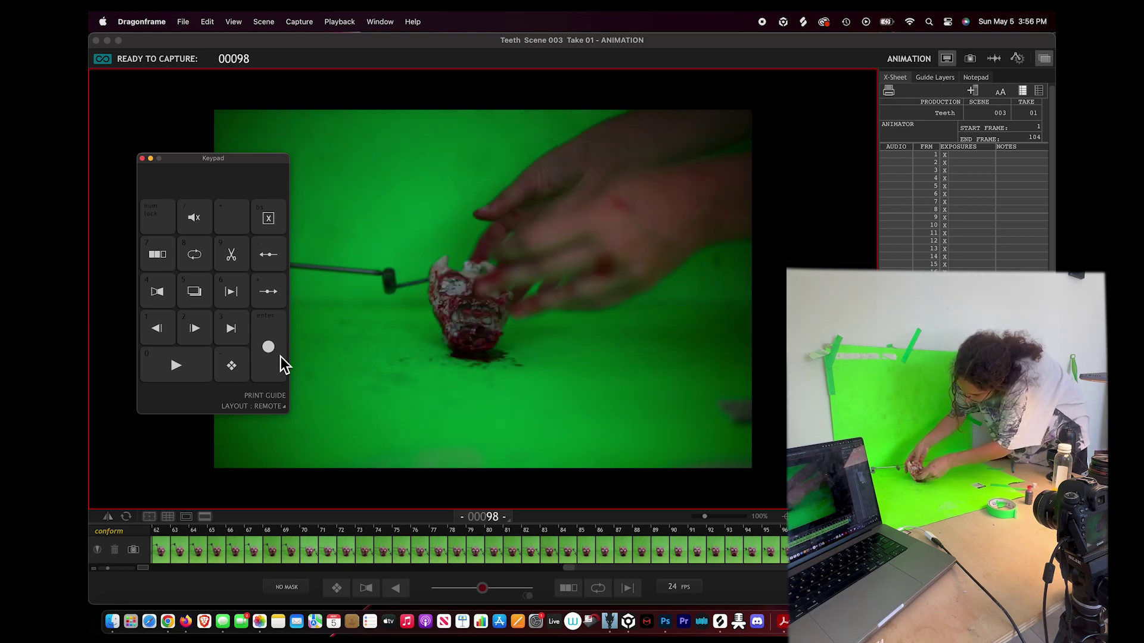
click(281, 357)
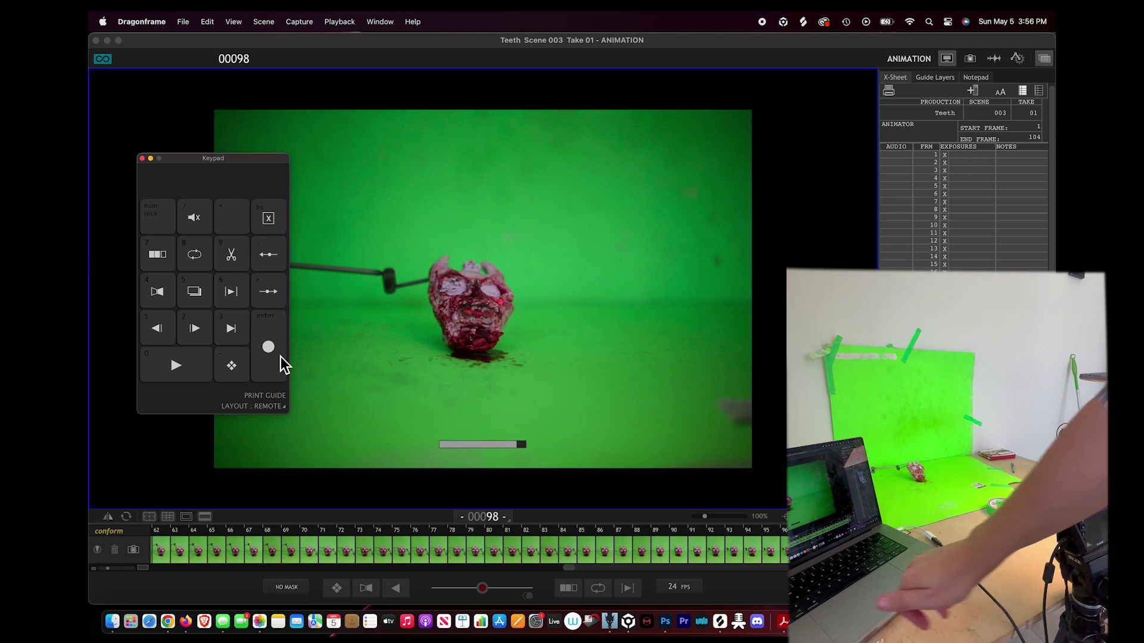
click(179, 370)
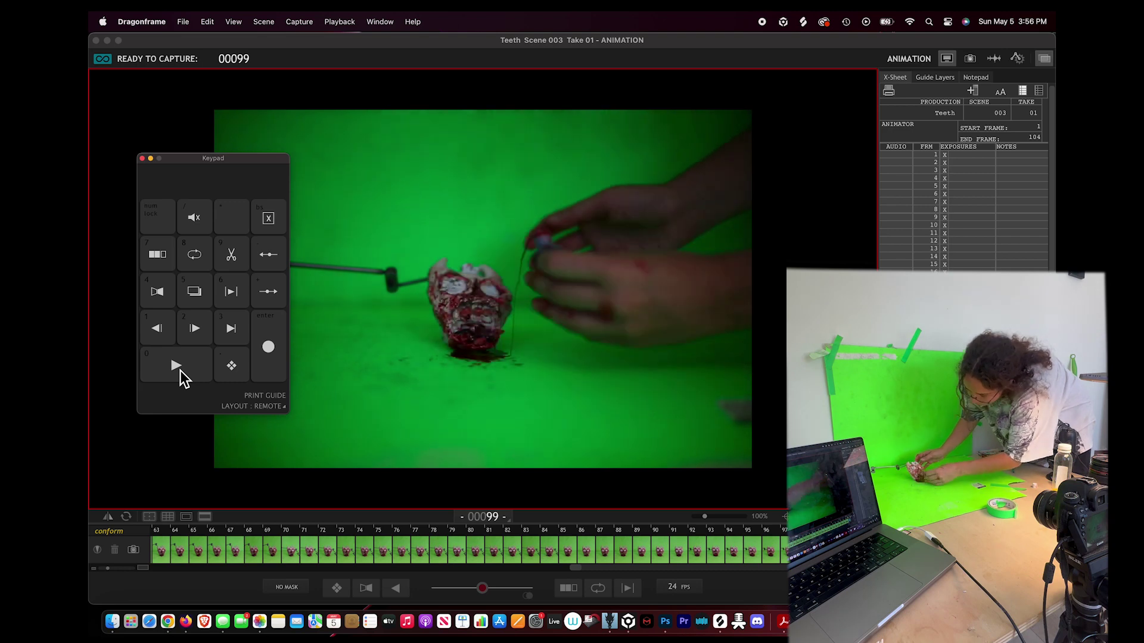
Capture frames 99 to 109 while adding blood and collapsing the skull's face between shots, ending with a playback
click(273, 379)
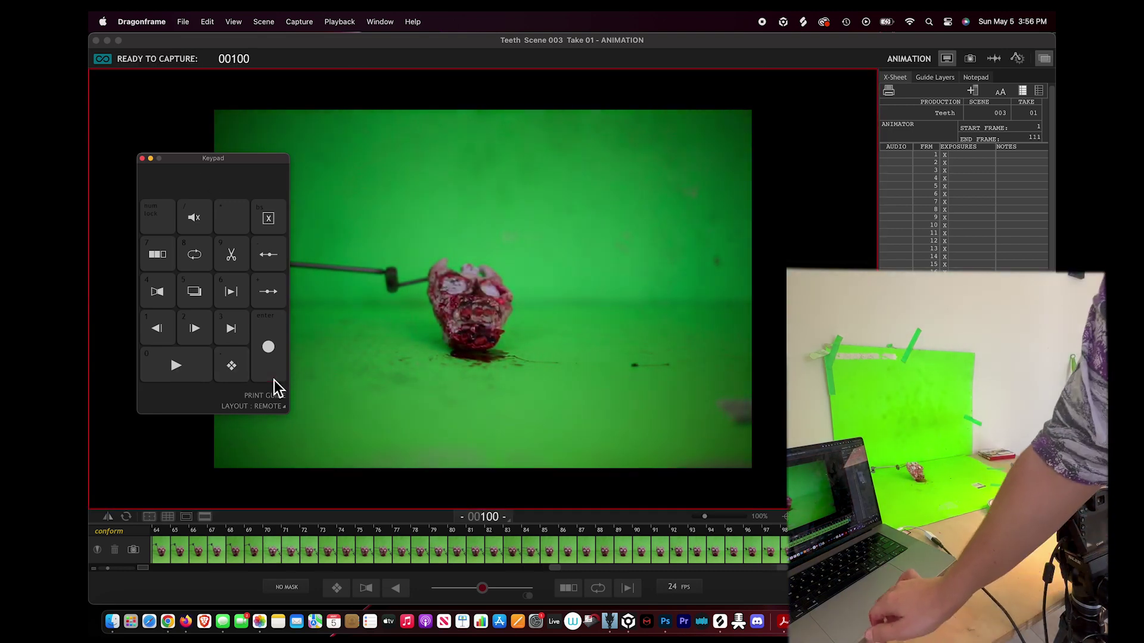
click(274, 380)
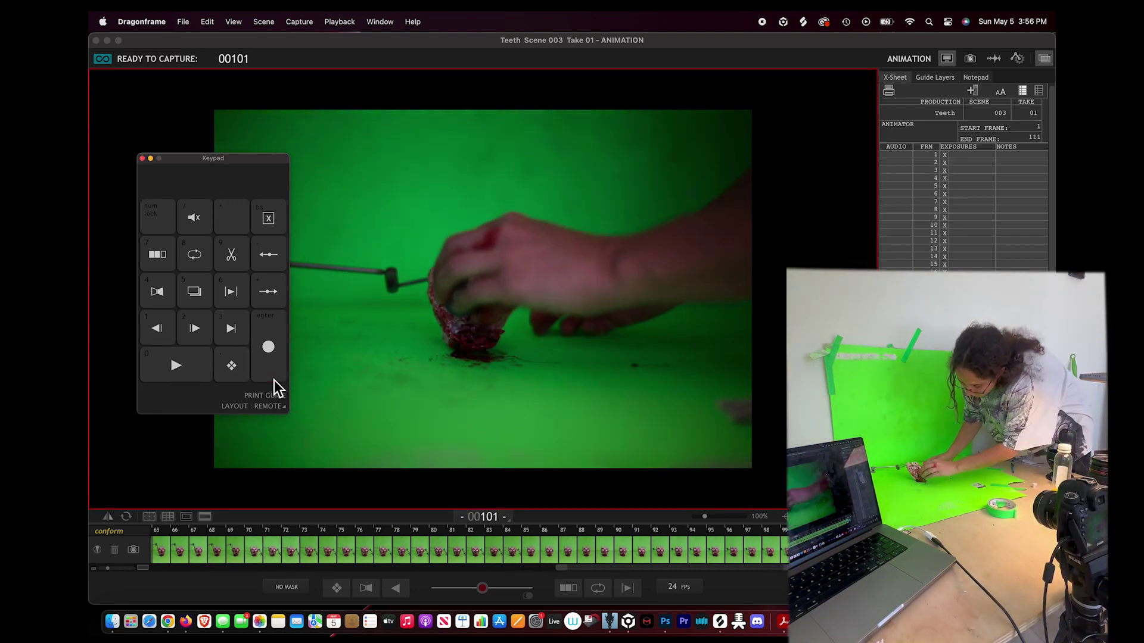
click(274, 380)
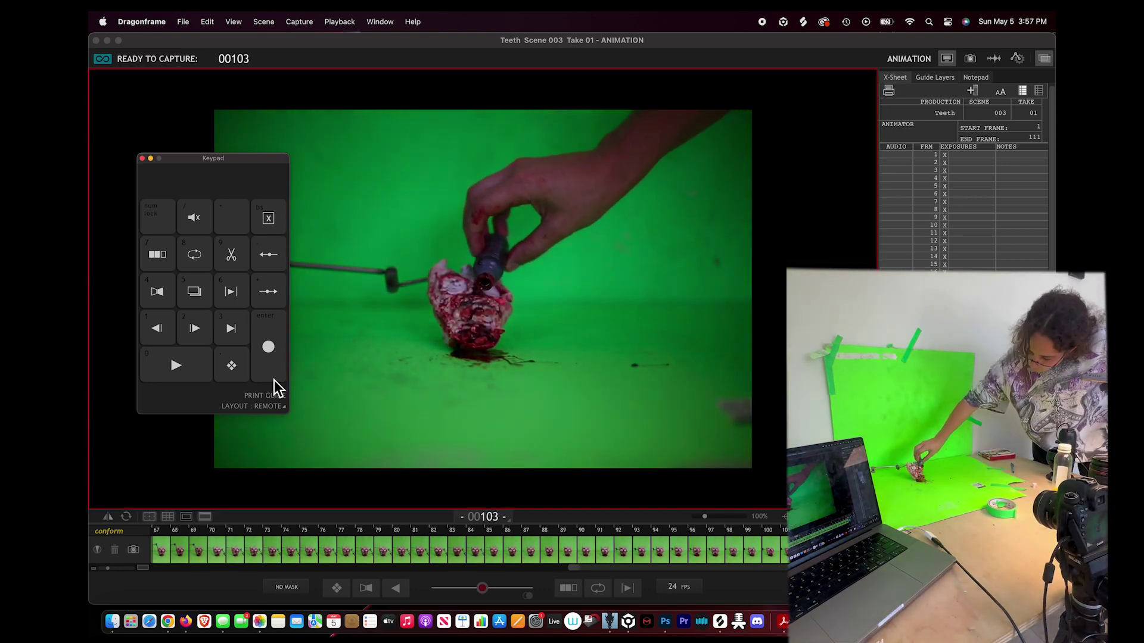
click(273, 368)
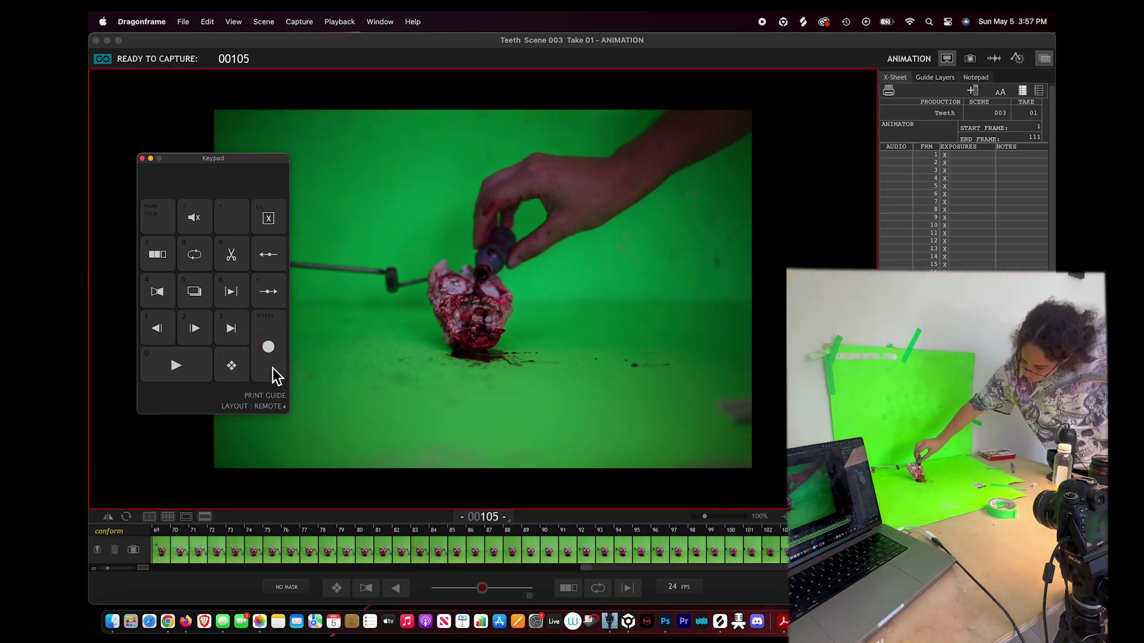
click(273, 368)
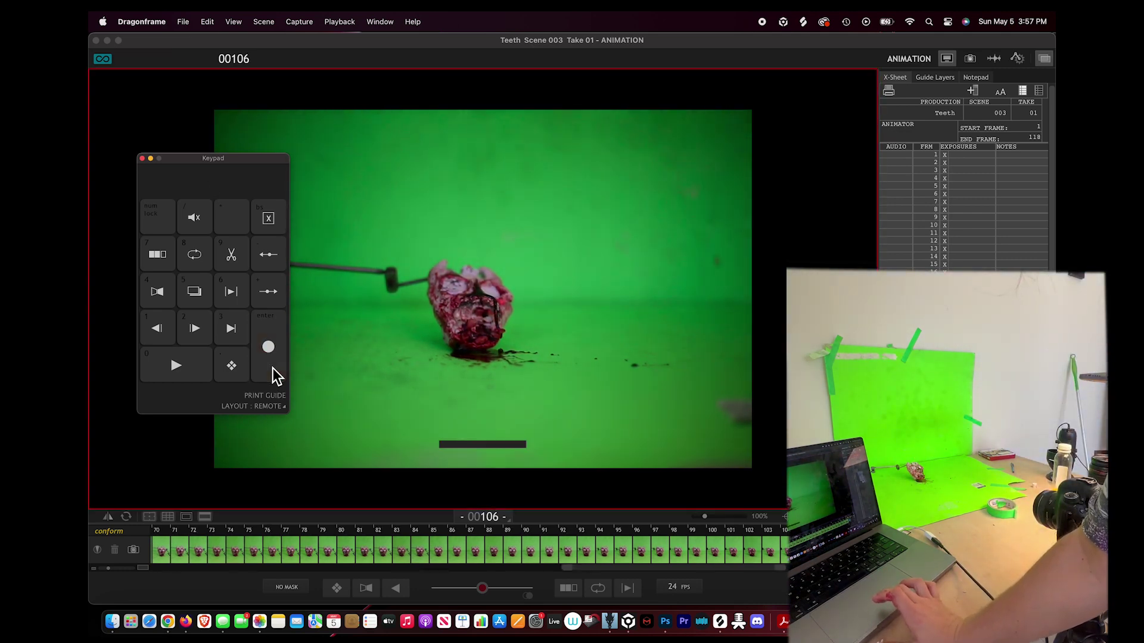
click(272, 368)
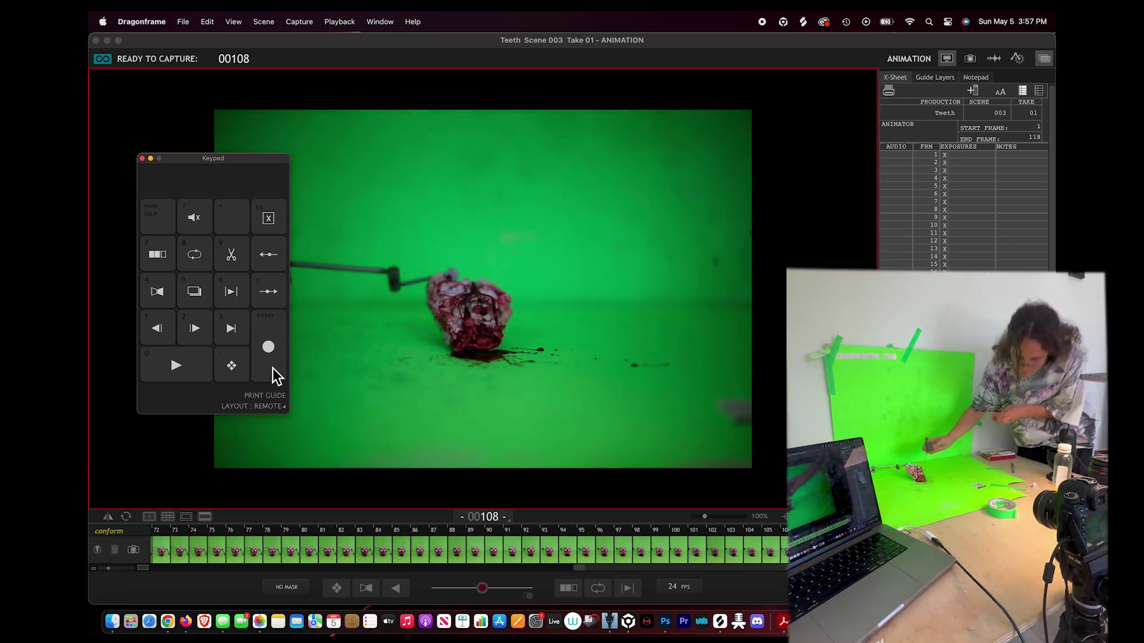
click(273, 368)
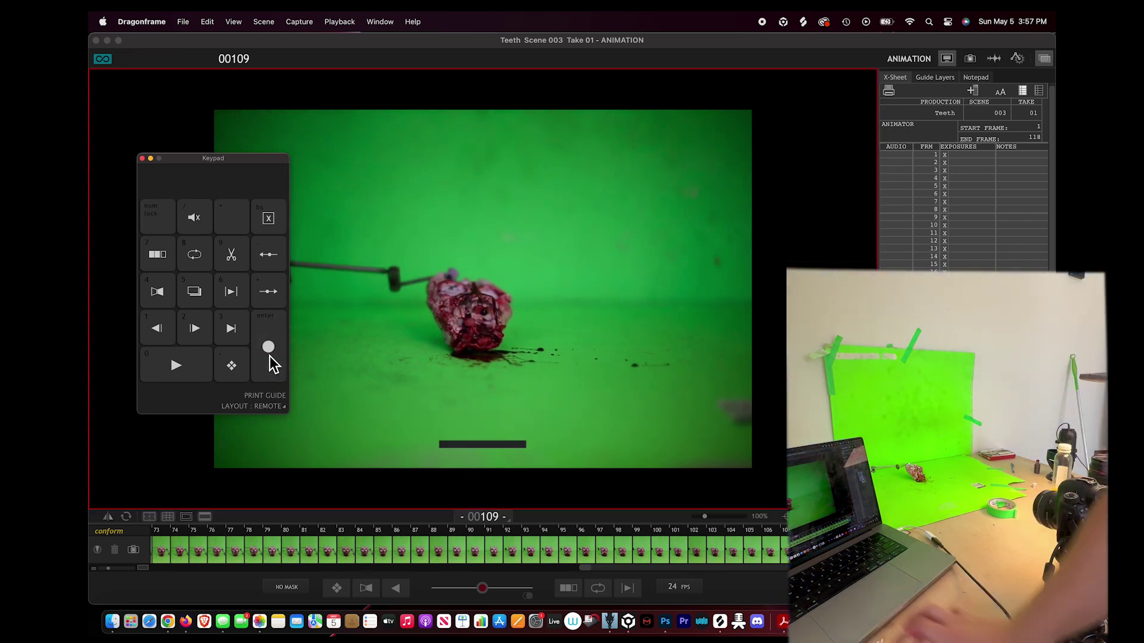
click(177, 374)
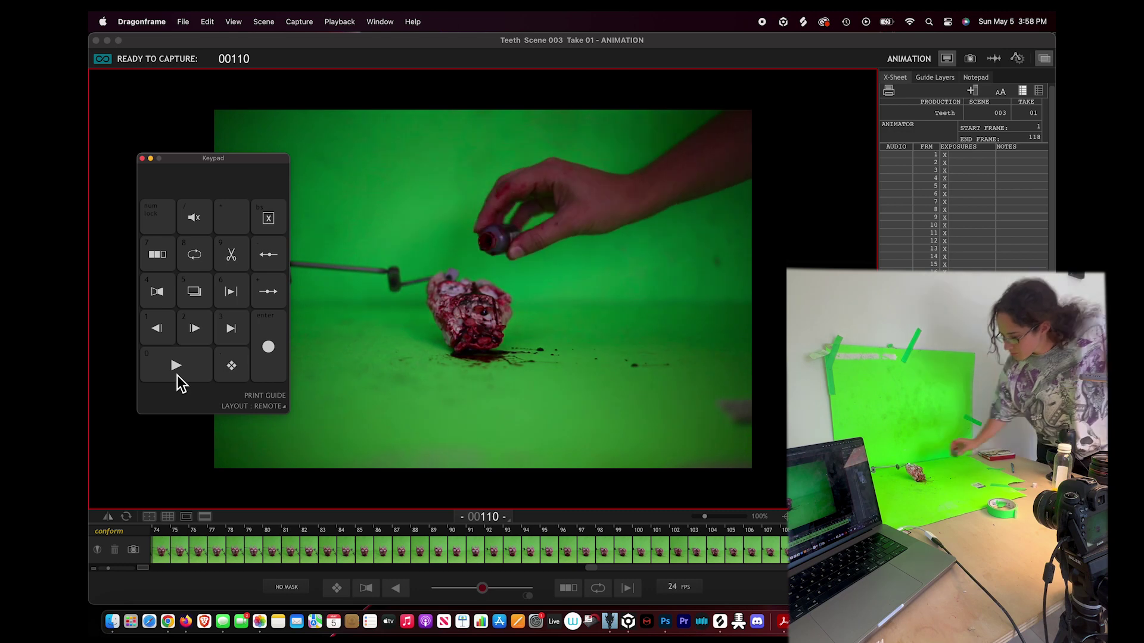
Capture frames 110 to 113 while squashing the skull into a lump and moving the rig arm away, and play the animation back
click(288, 349)
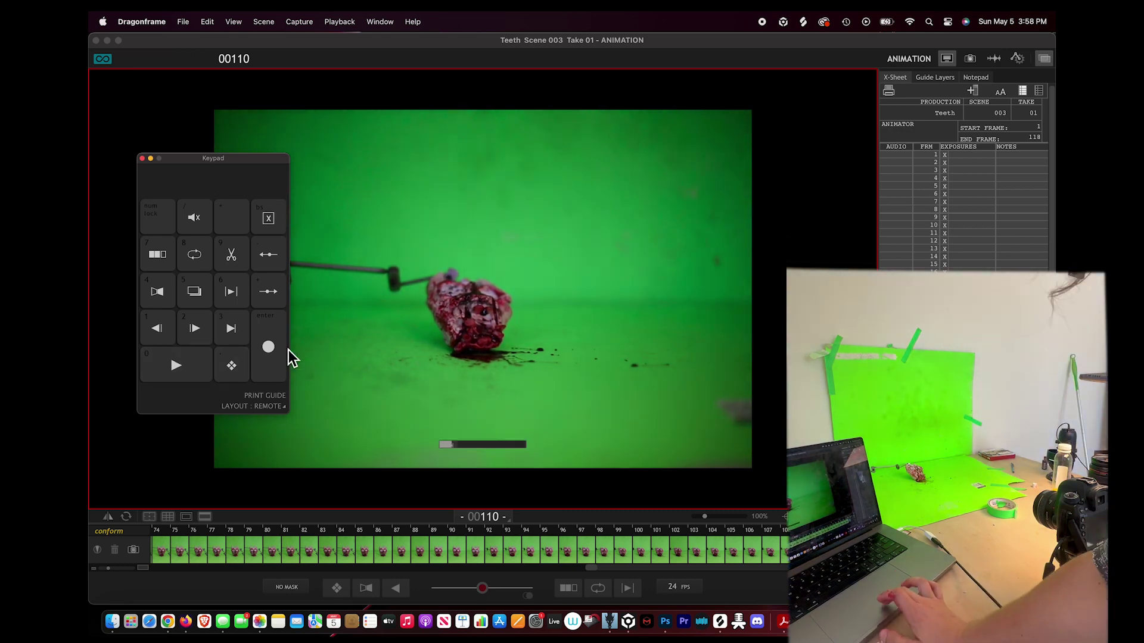
click(278, 353)
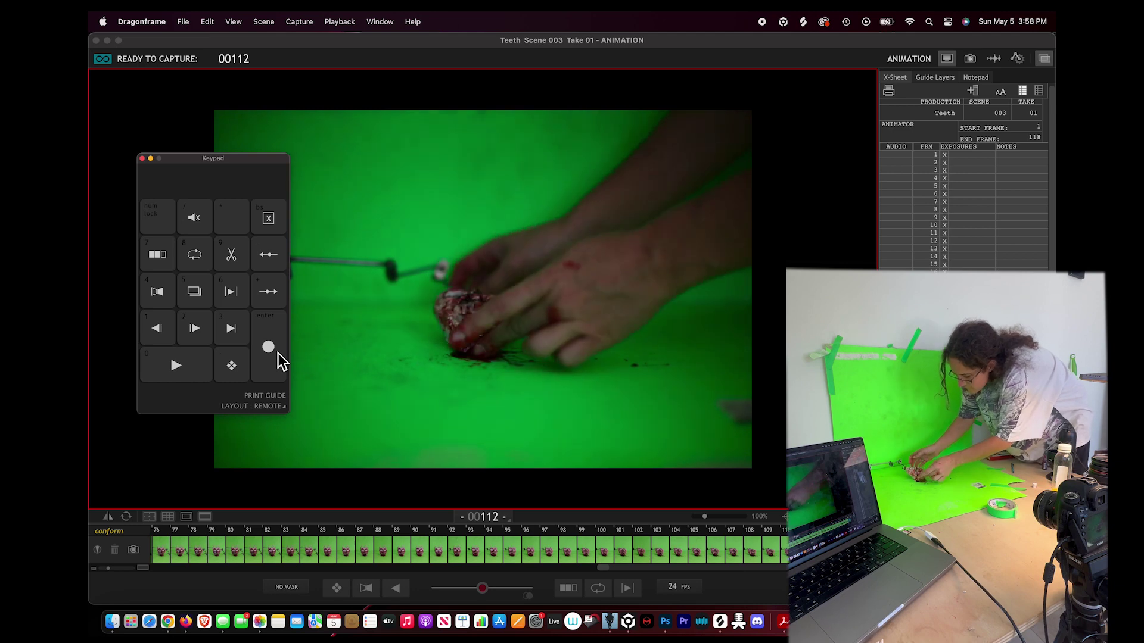
click(278, 353)
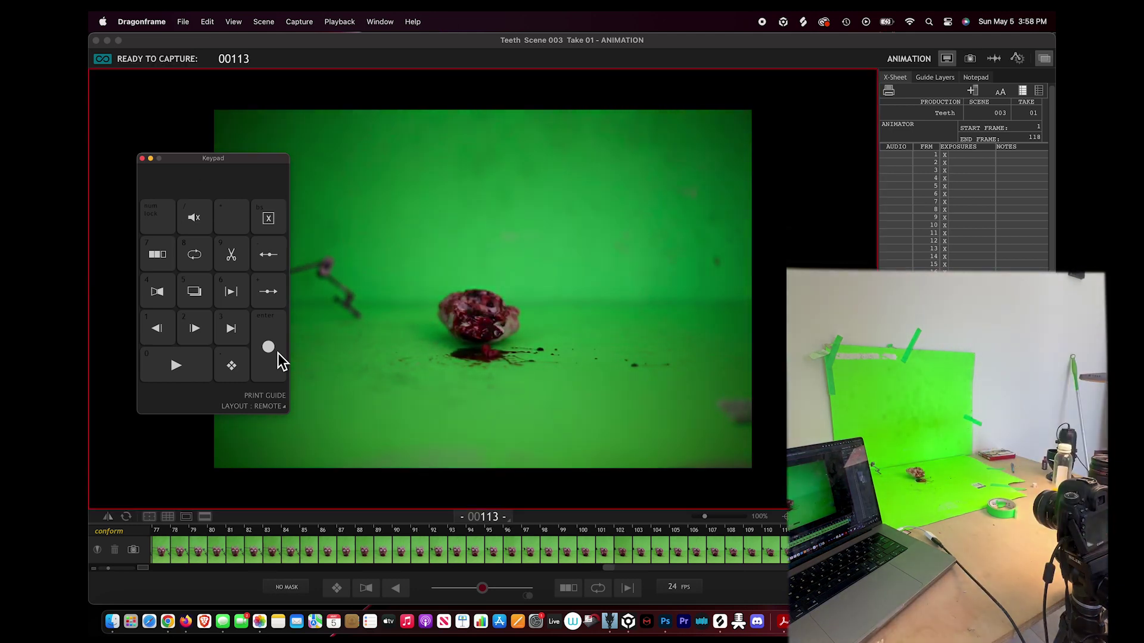
click(162, 372)
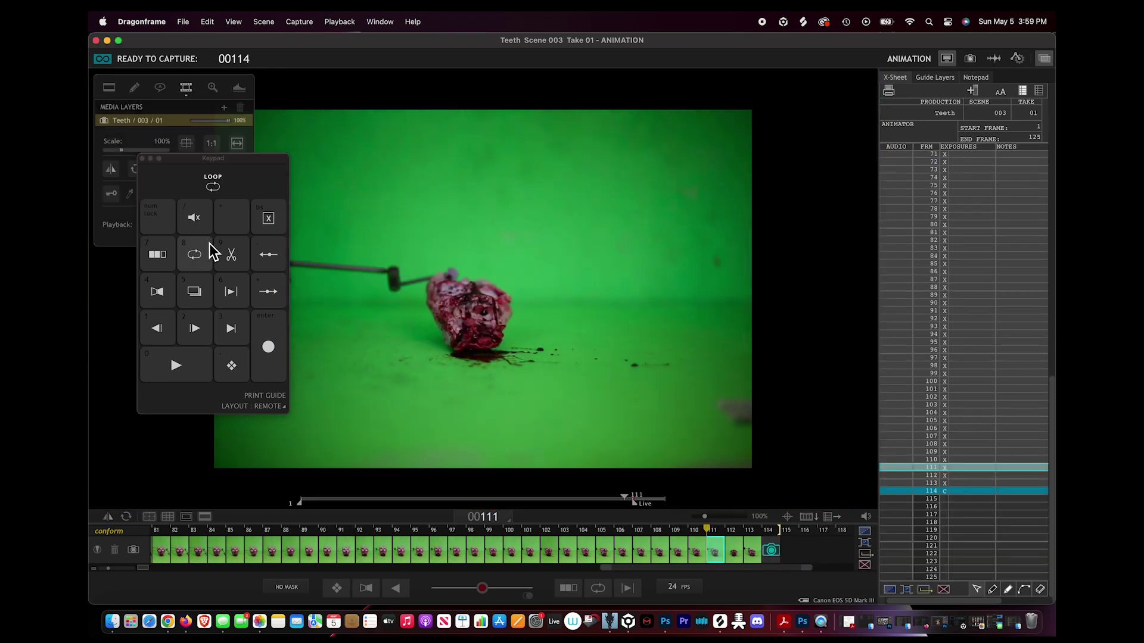
Export all frames from the high-resolution source at 24 fps as the QuickTime ProRes 422 (HQ) movie Teeth_003_01.mov
click(142, 21)
mouse_move(183, 22)
click(211, 264)
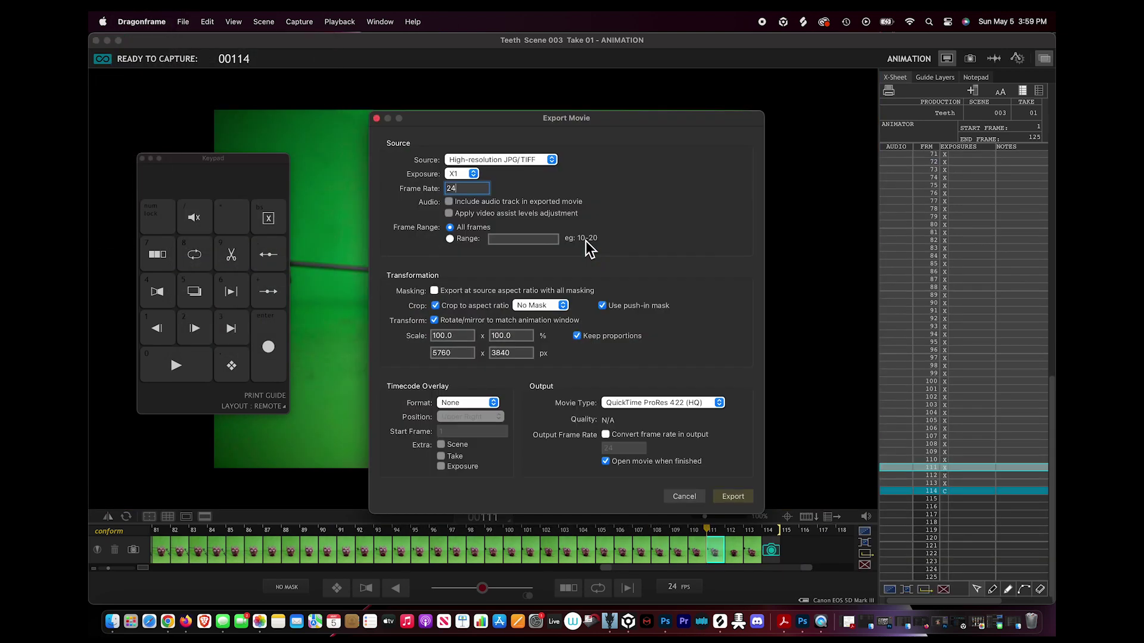
click(731, 496)
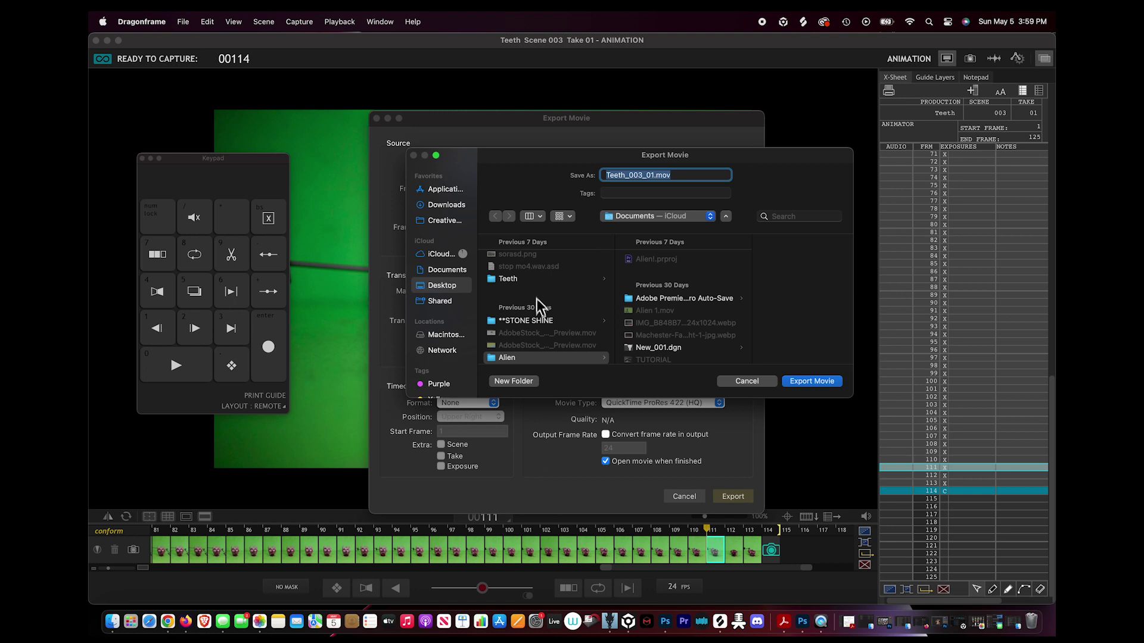
scroll(537, 299, up, 2)
click(569, 335)
key(Return)
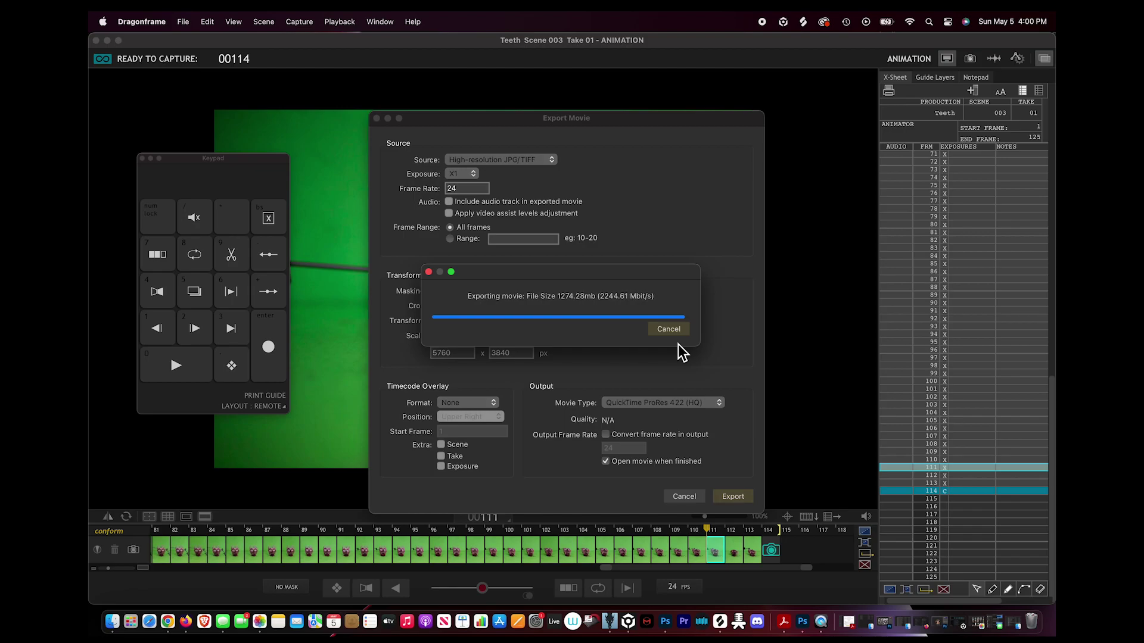
Review the exported Teeth_003_01.mov from start to end in QuickTime Player and close it
click(679, 332)
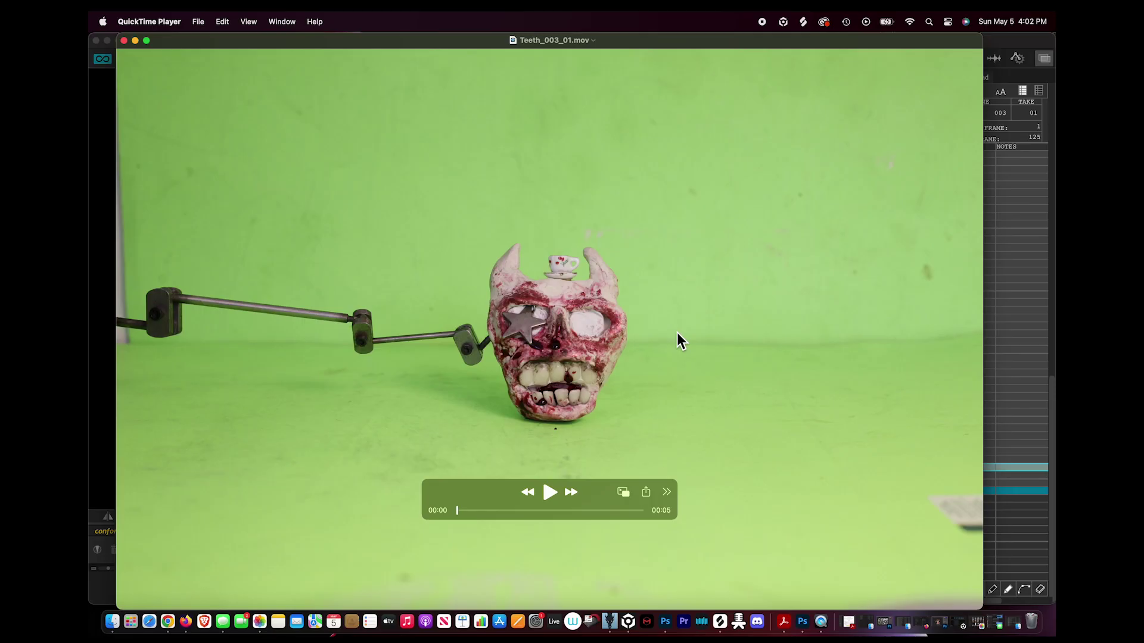
drag(471, 511, 643, 520)
click(124, 40)
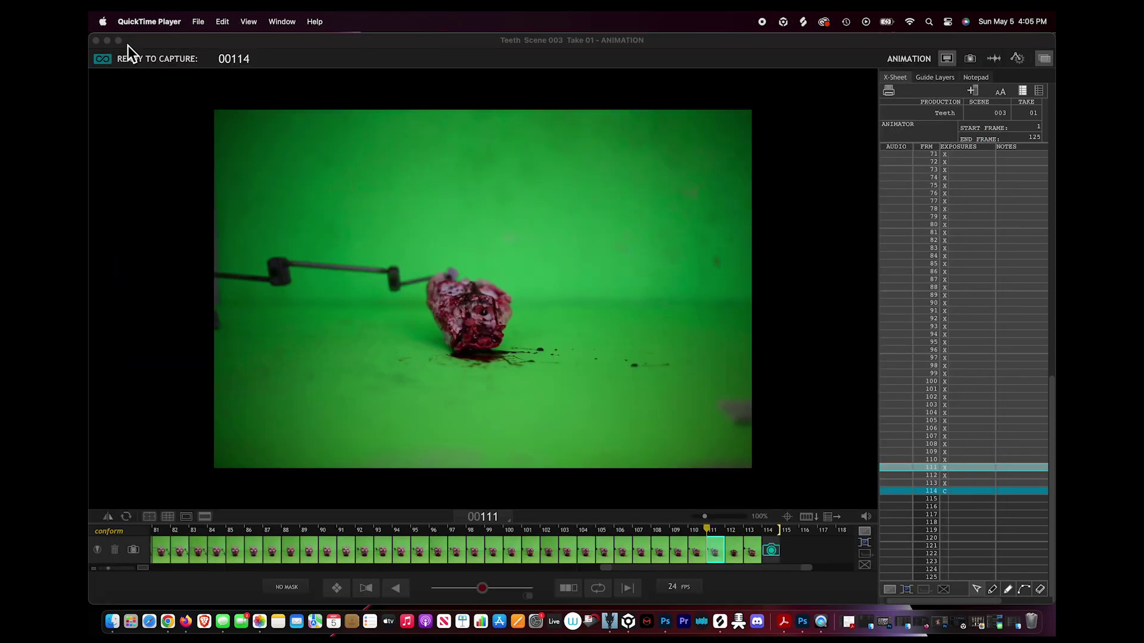
Switch to Premiere Pro and create a project named teeth spin, importing the teeth spin folder from the Desktop
click(96, 40)
right_click(610, 621)
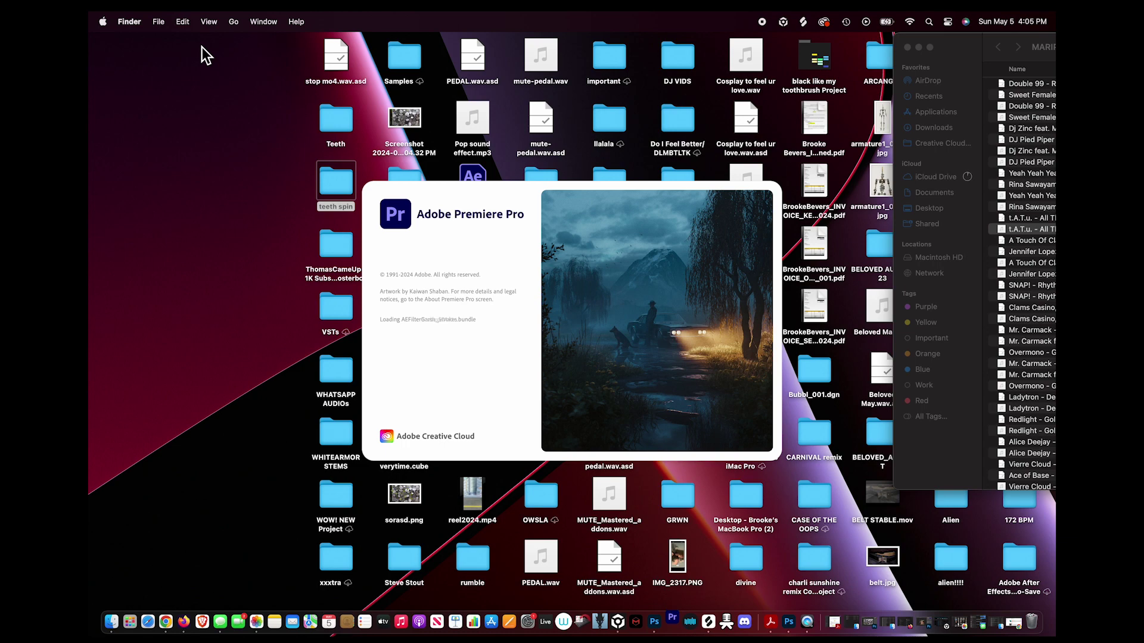
key(super+alt+n)
text(neeth)
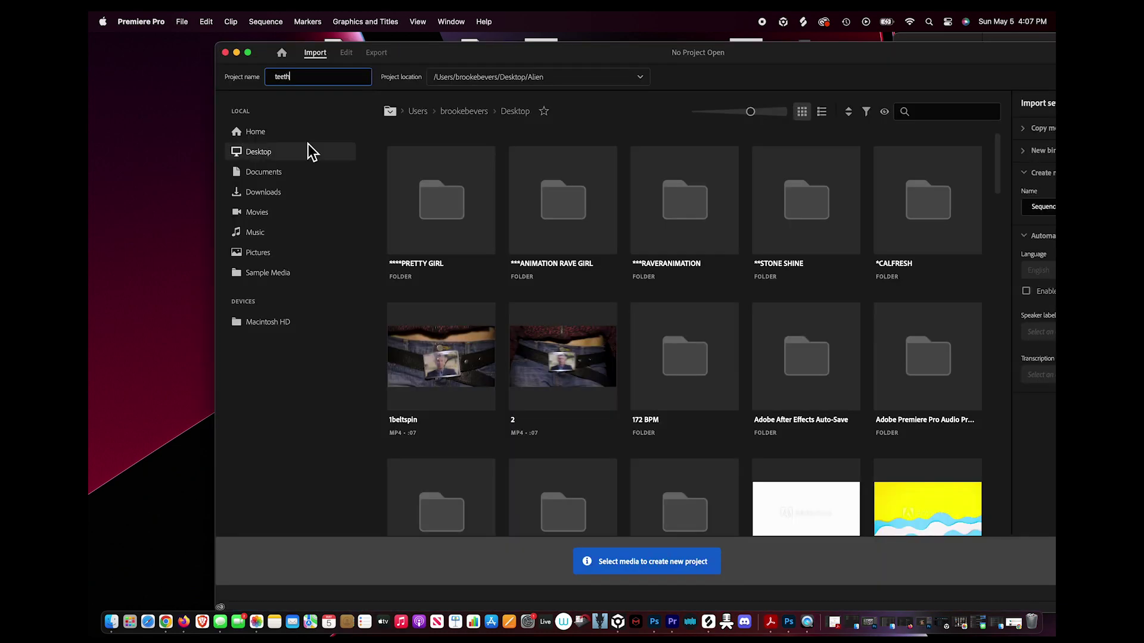
click(301, 158)
scroll(620, 341, down, 20)
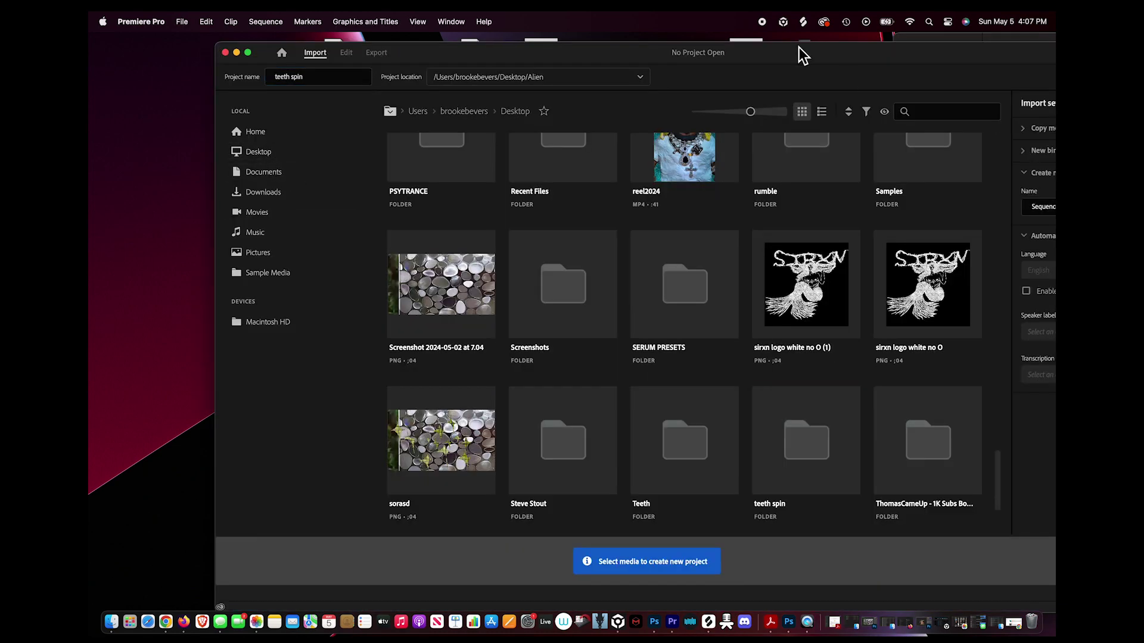
drag(798, 49, 582, 47)
click(589, 439)
click(934, 560)
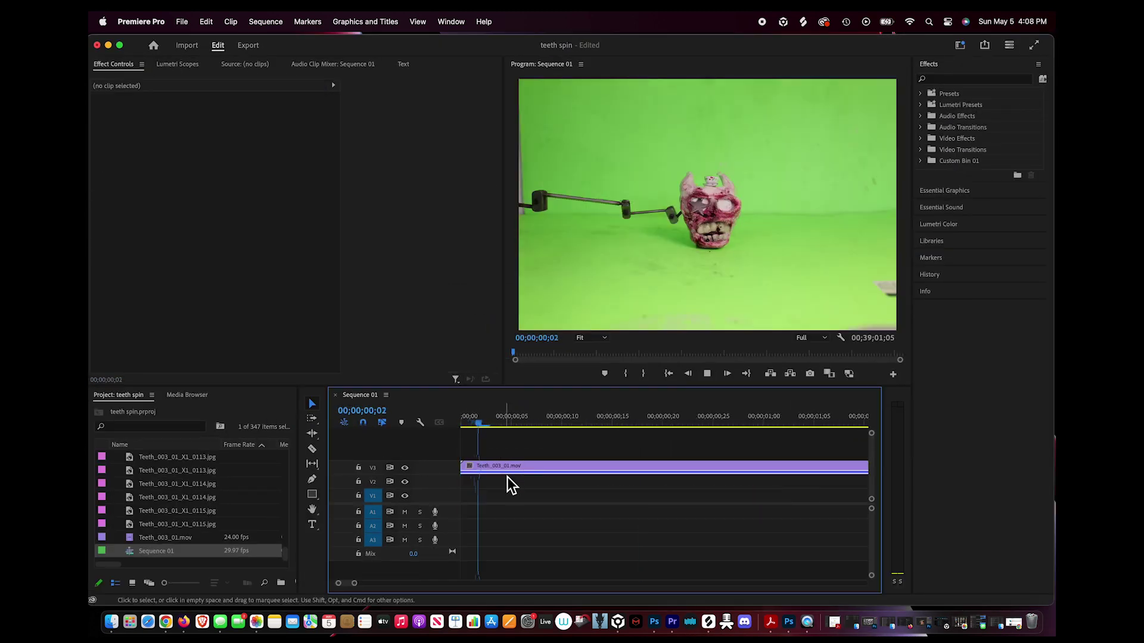
Preview the opening of the Teeth_003_01.mov clip and set its speed to 89.81%
key(space)
mouse_move(482, 421)
mouse_down()
mouse_move(487, 433)
mouse_move(461, 431)
mouse_up()
key(space)
click(470, 422)
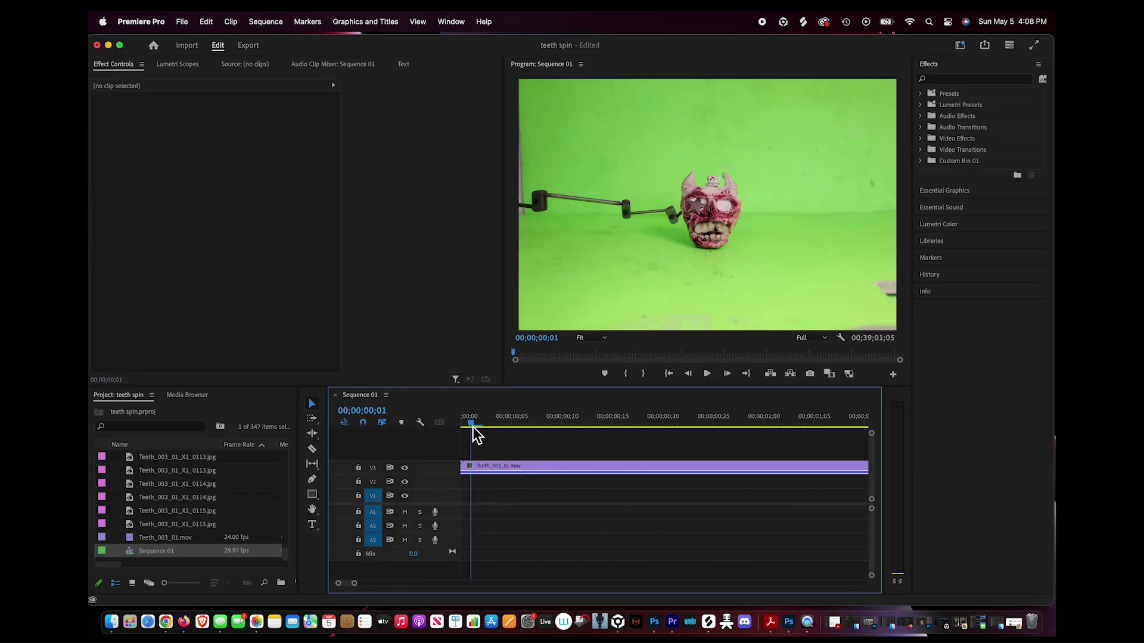
click(494, 468)
right_click(510, 471)
click(601, 377)
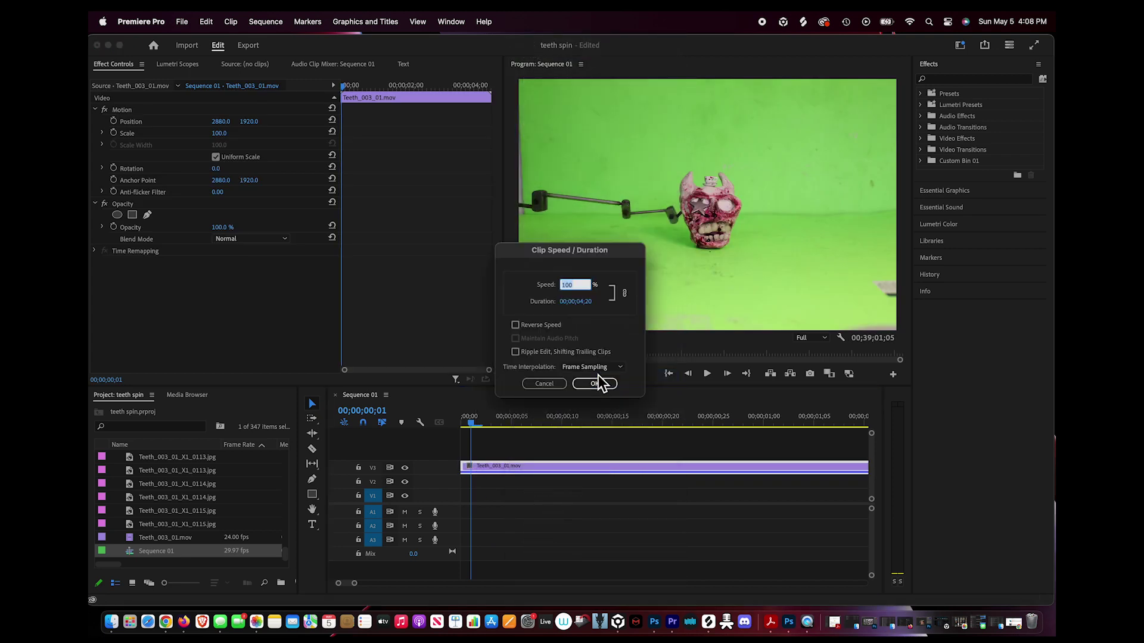
key(Return)
key(minus)
key(minus)
key(minus)
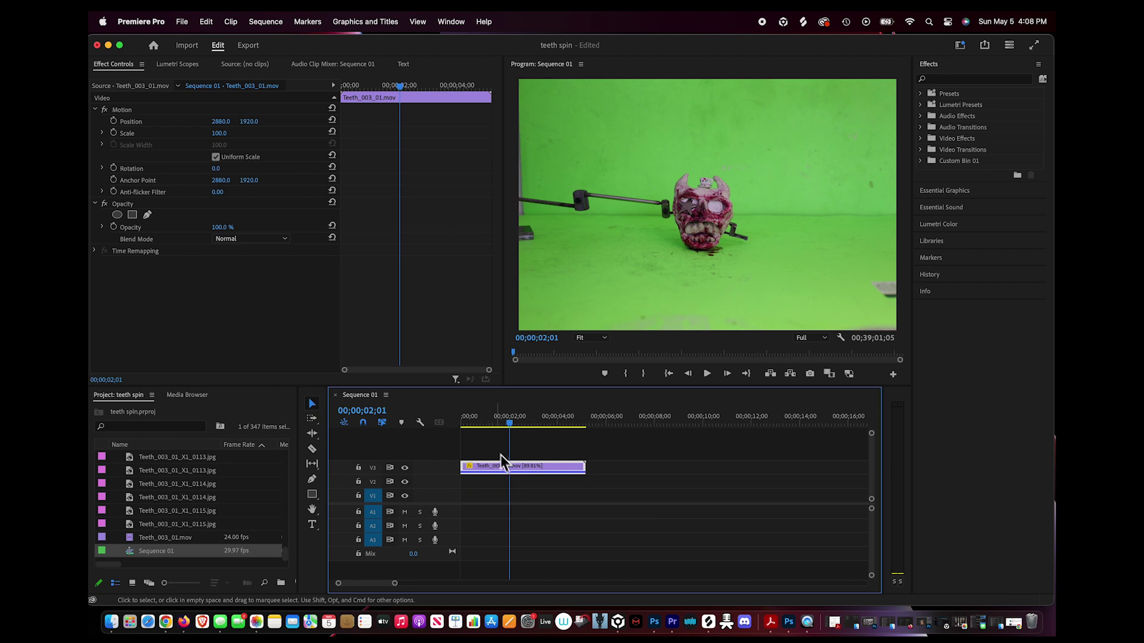
Set the Teeth_003_01.mov clip's speed to 70% and play the sequence from the start
right_click(505, 474)
click(575, 377)
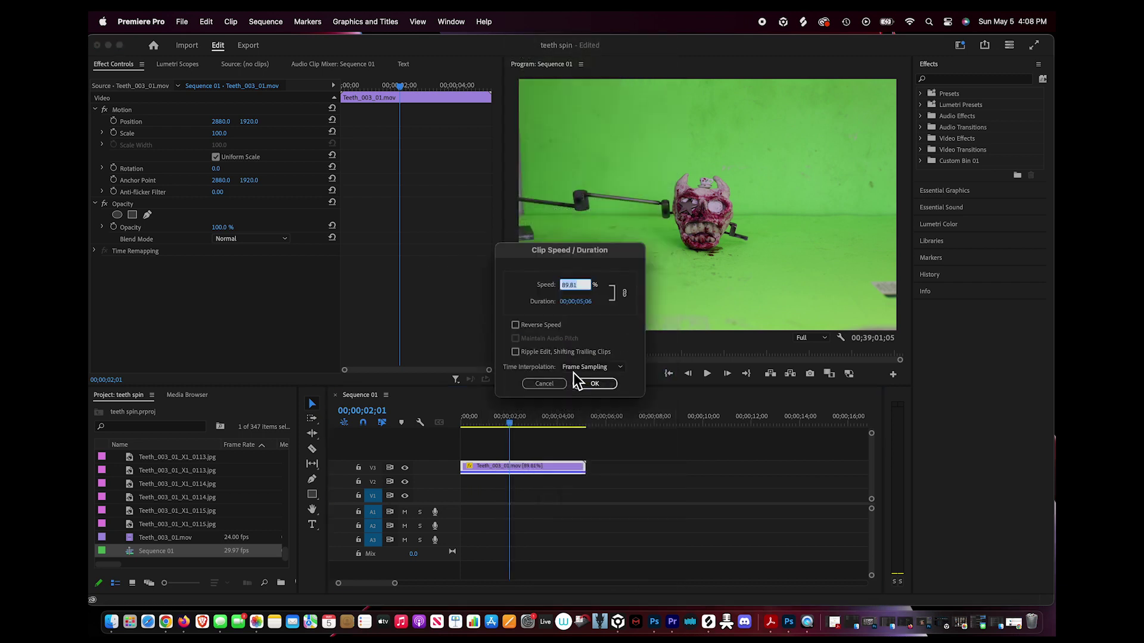
text(70)
key(Return)
key(Home)
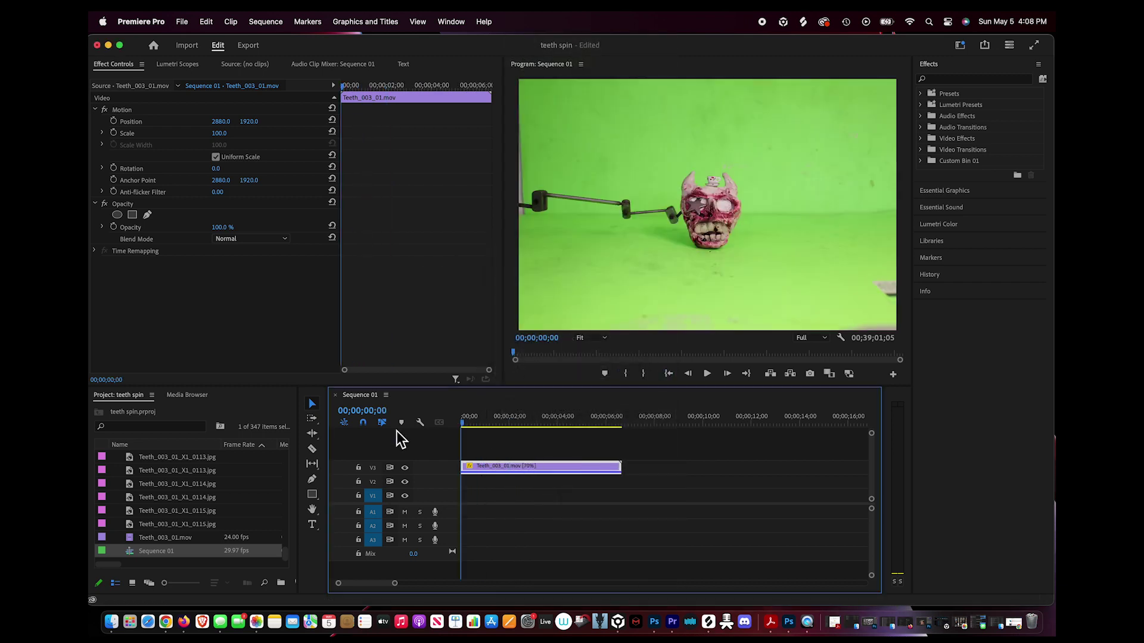
key(space)
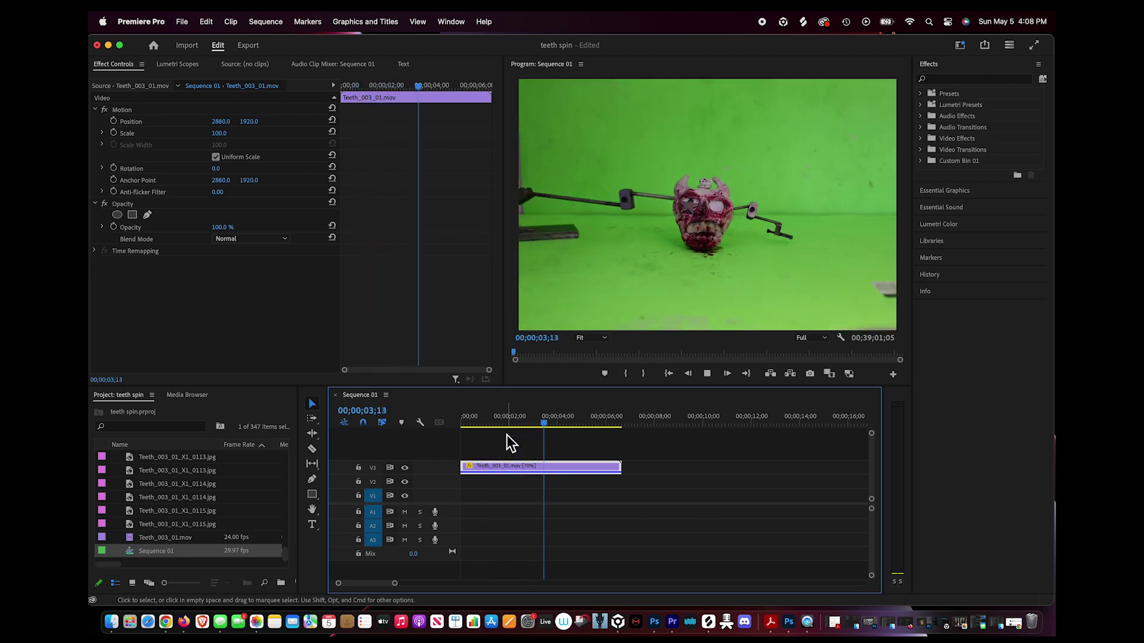
key(space)
key(space)
Split the clip at 00;00;06;19 and again just before it, and move the last fragment to a track above
scroll(608, 469, up, 4)
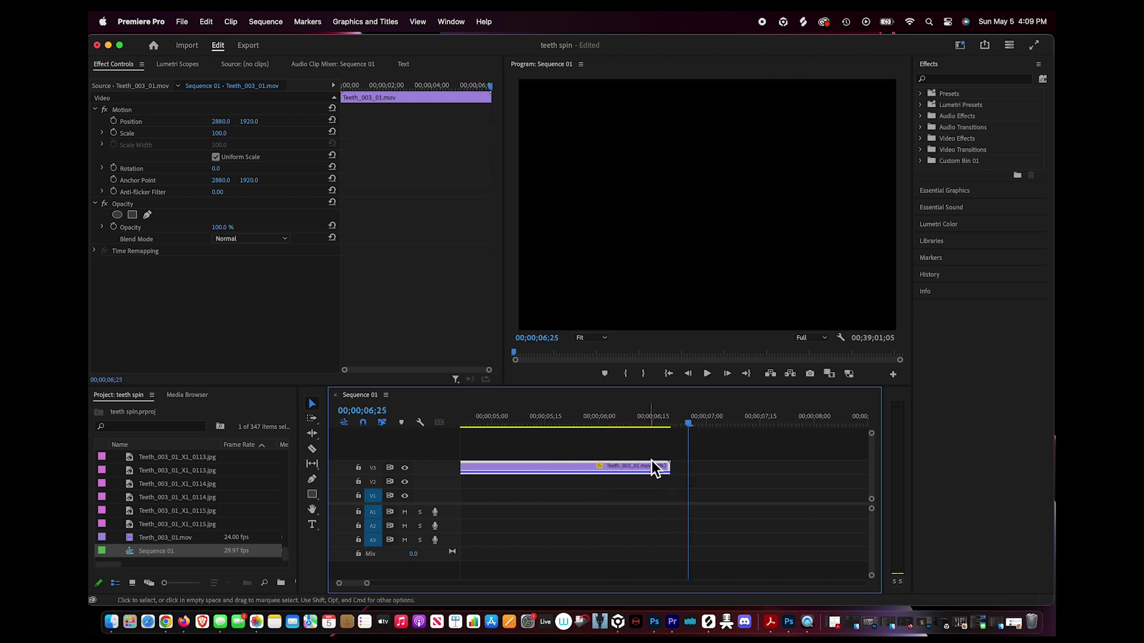
drag(627, 422, 654, 424)
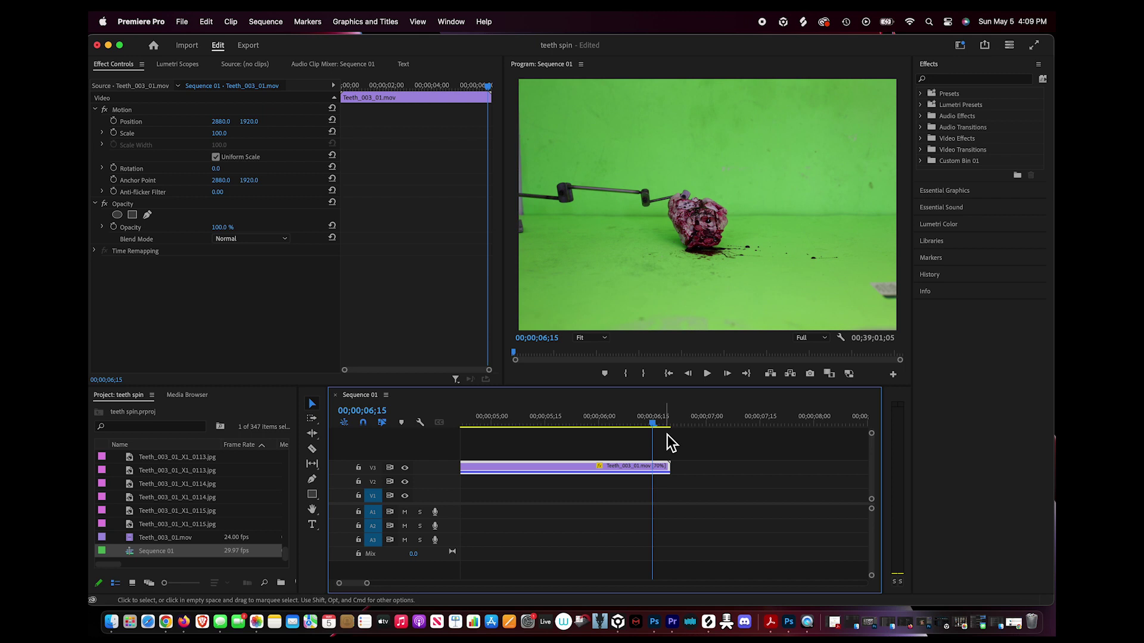
key(equal)
key(Right)
key(Right)
key(Right)
key(Right)
key(Left)
key(Left)
key(Left)
key(Right)
key(Right)
key(Right)
key(c)
click(675, 468)
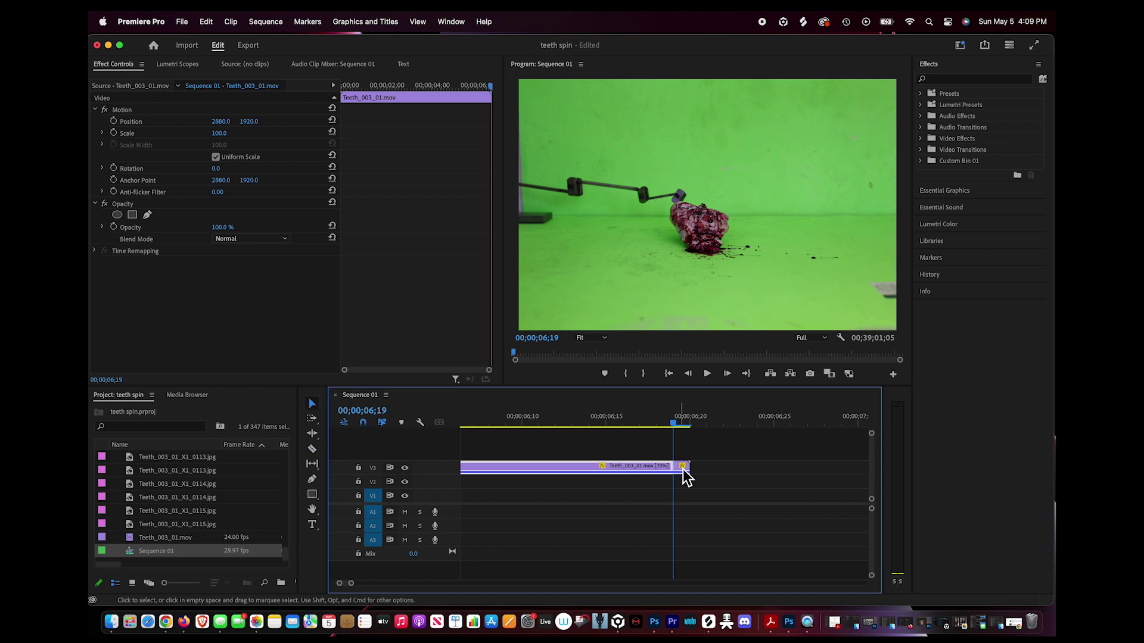
key(c)
click(658, 470)
key(v)
drag(682, 469, 615, 440)
click(659, 413)
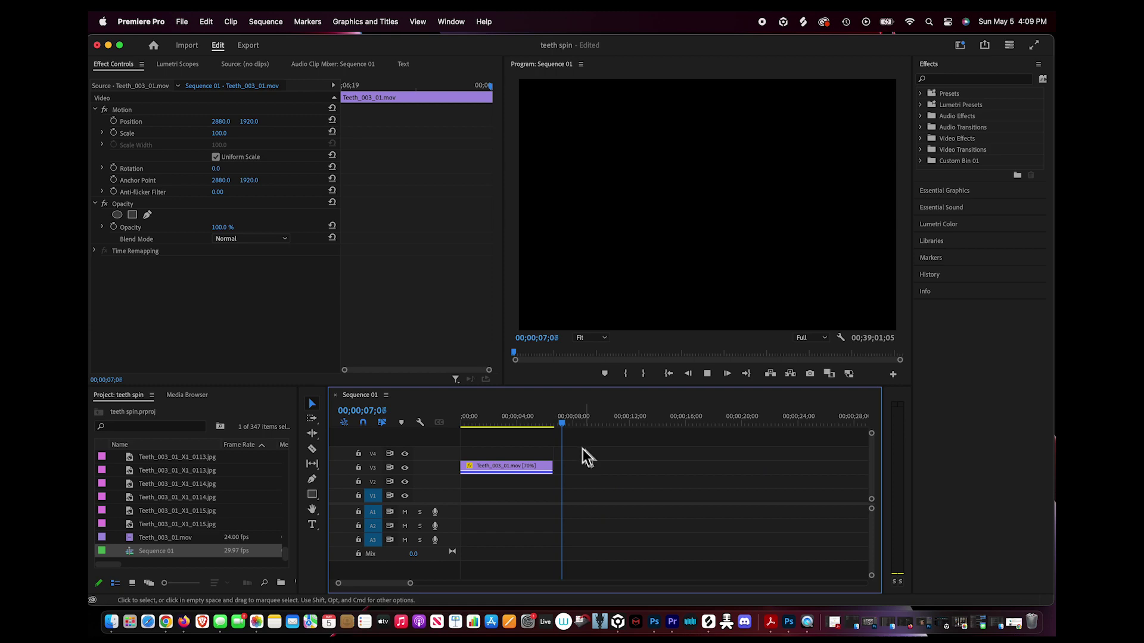
Apply the Ultra Key effect to the nested sequence and sample the green background beside the skull as its key color
click(956, 80)
text(ultr)
drag(964, 161, 560, 477)
click(231, 309)
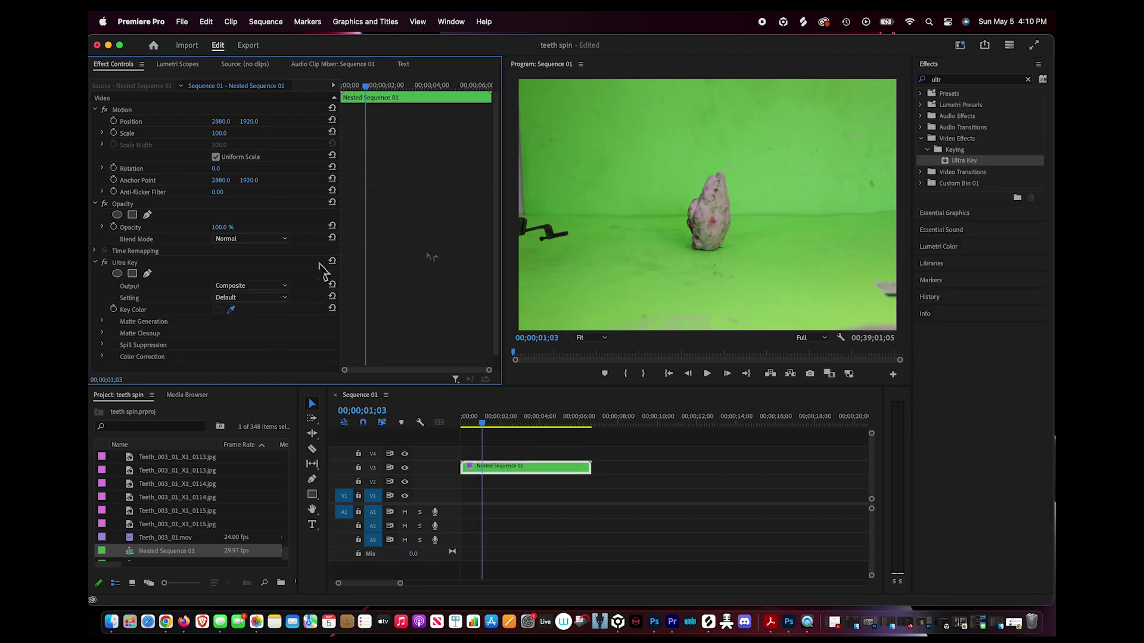
click(690, 206)
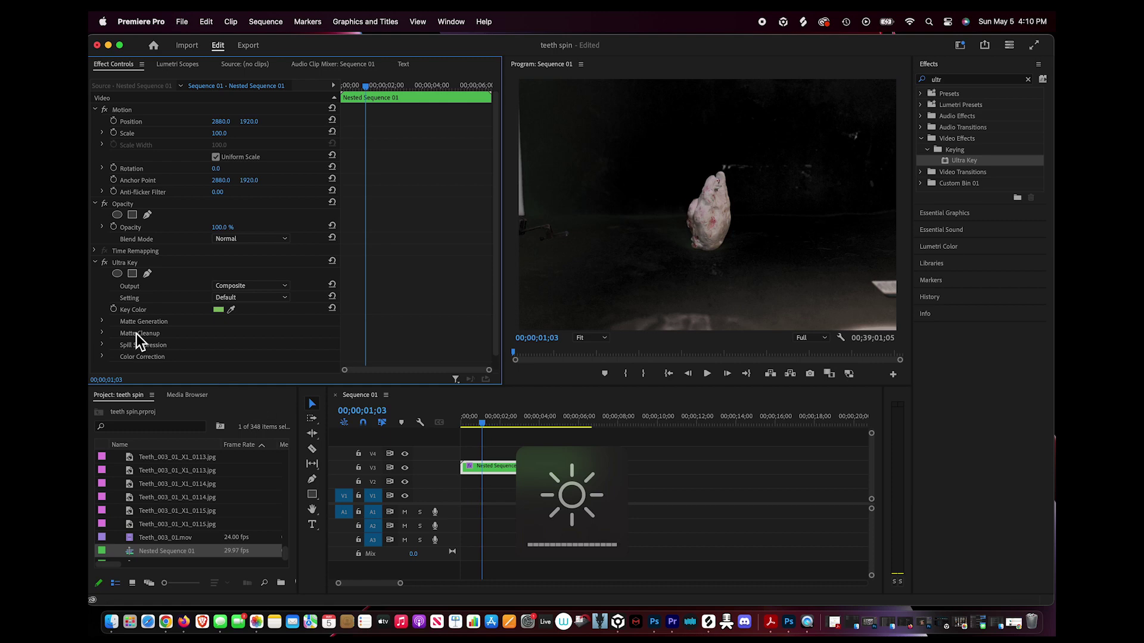
Switch to Chrome, play a YouTube video at a lower system volume, and return to Premiere Pro
click(165, 621)
click(595, 224)
key(XF86AudioLowerVolume)
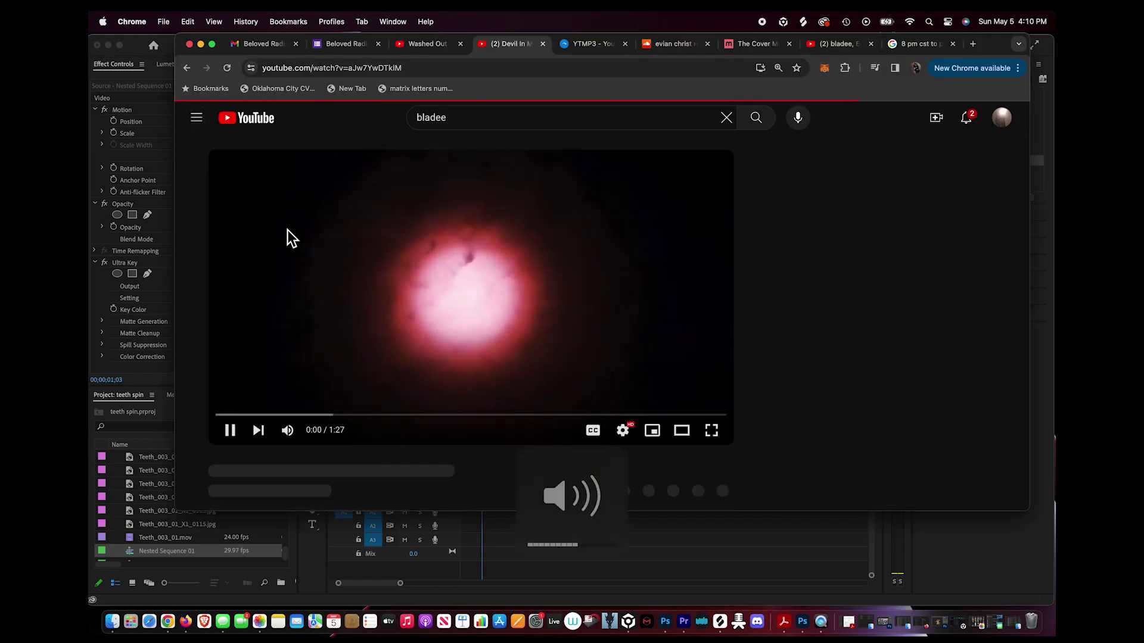
click(147, 382)
Set the Pedestal in Ultra Key's Matte Generation to 99 on a frame showing the skull's face
key(space)
key(space)
click(102, 321)
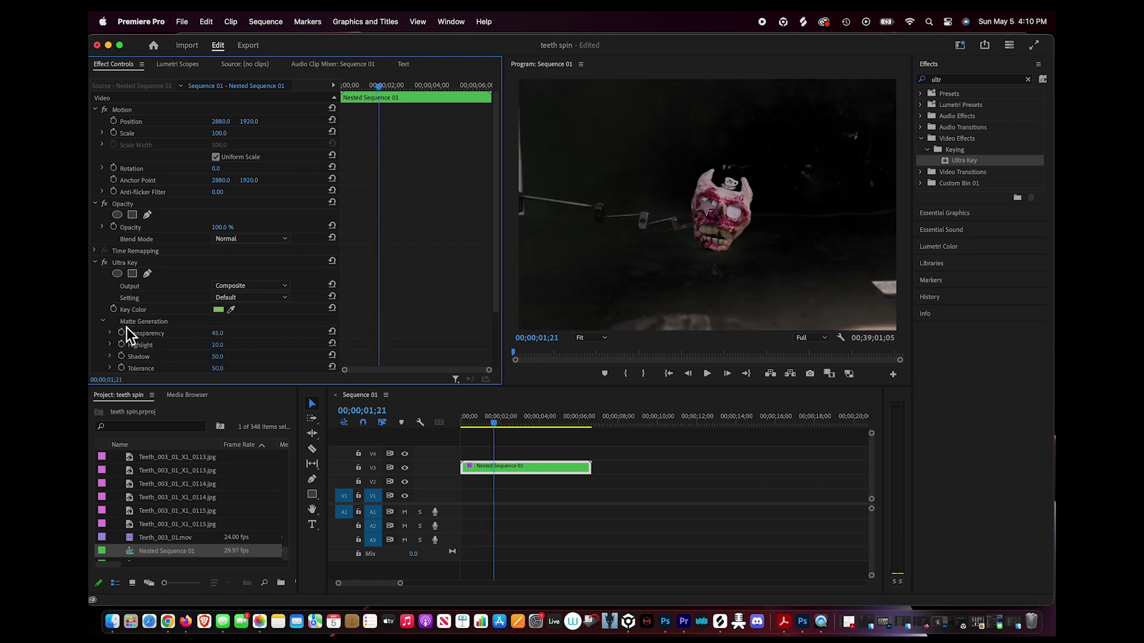
scroll(126, 330, down, 3)
drag(222, 316, 232, 319)
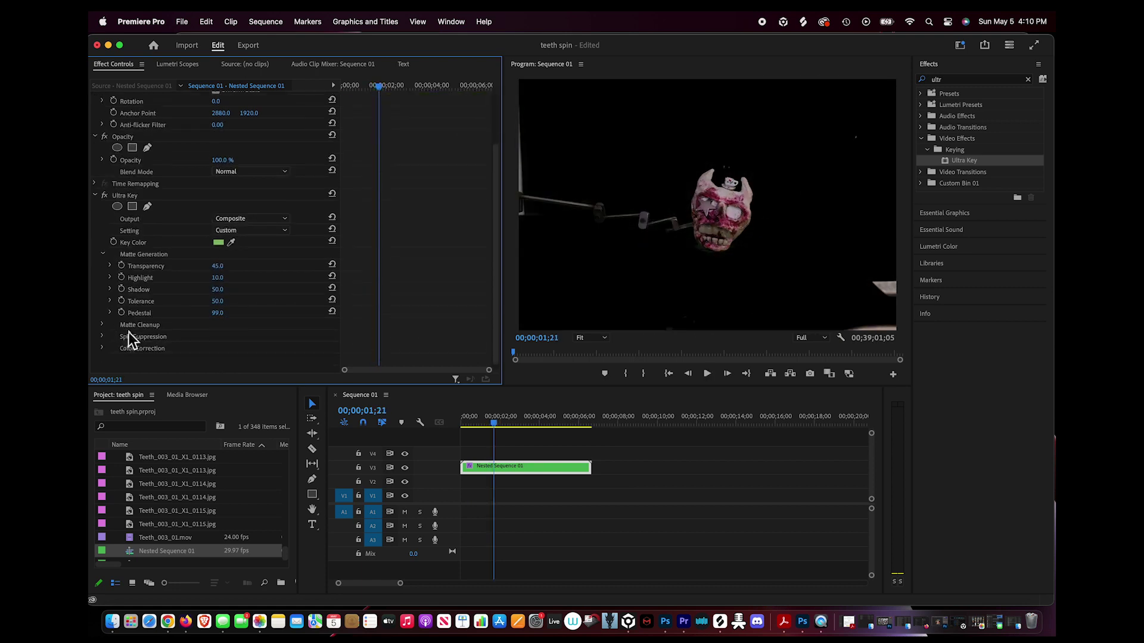
Set the Contrast in Ultra Key's Matte Cleanup to 97 and play the keyed footage
scroll(103, 326, down, 1)
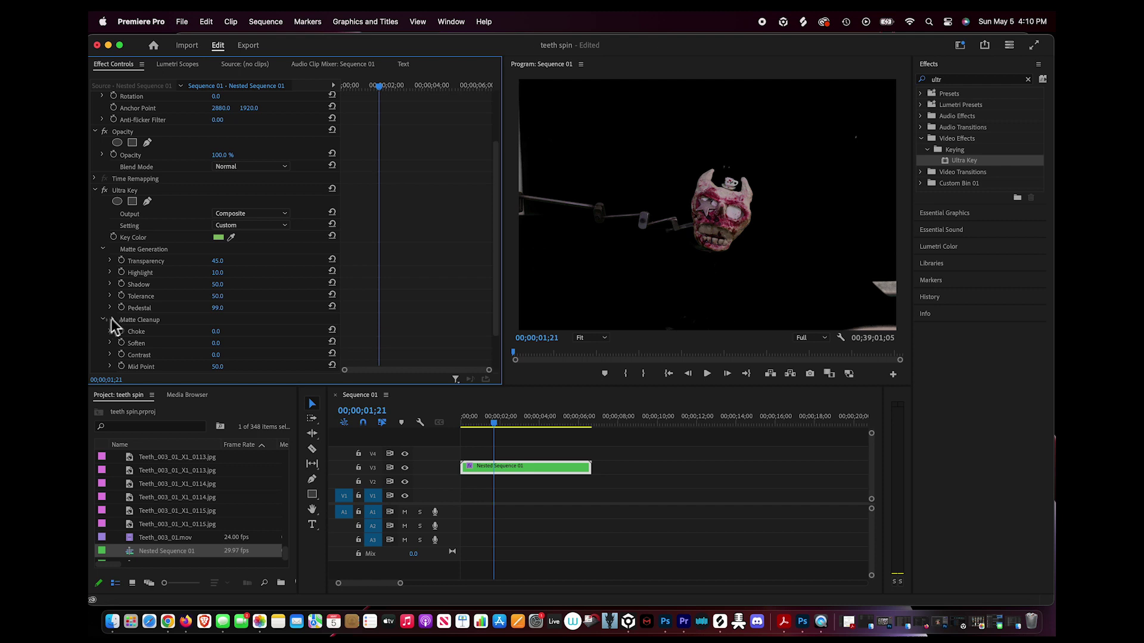
click(105, 320)
scroll(137, 316, down, 4)
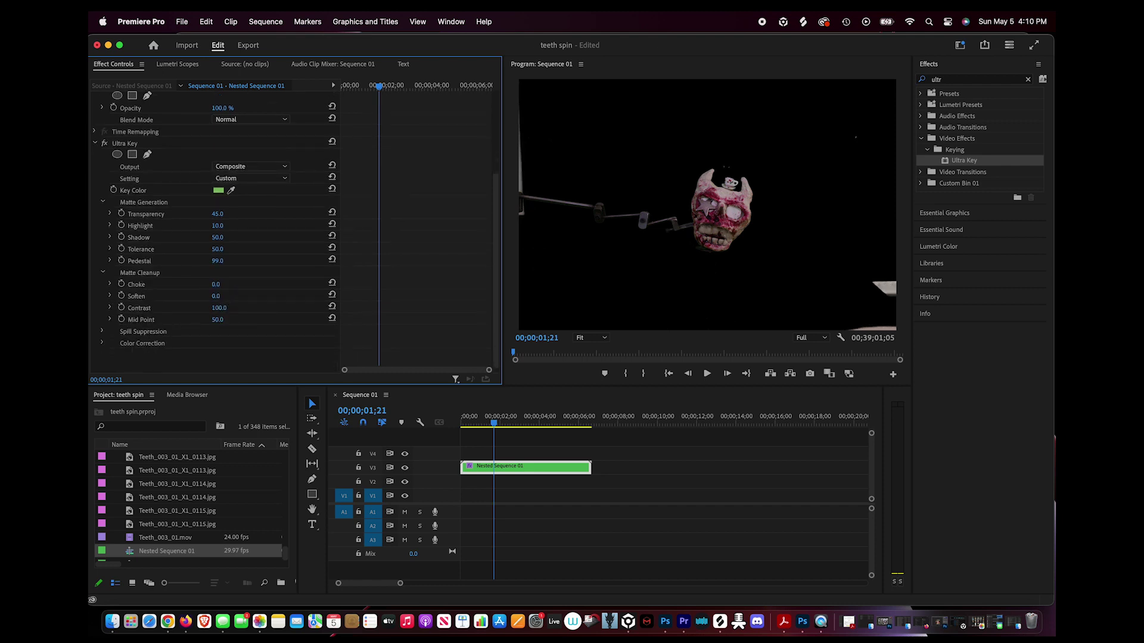
key(space)
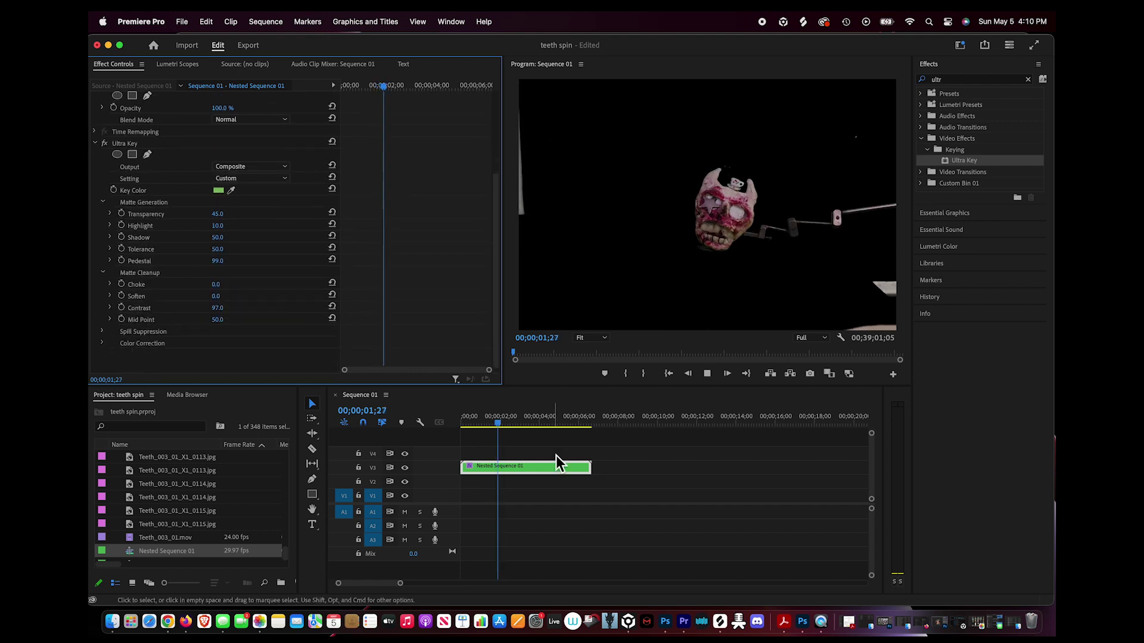
key(space)
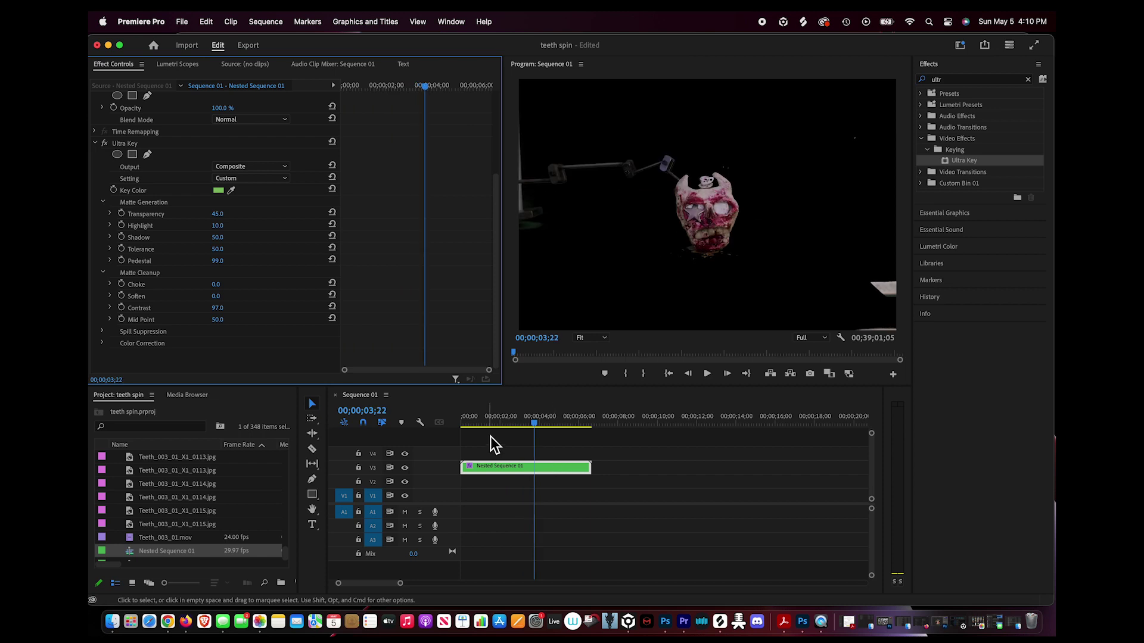
Draw a closed freeform opacity mask around the skull at frame 00;00;00;00, leaving out the rig arm and backdrop edges
scroll(254, 245, up, 8)
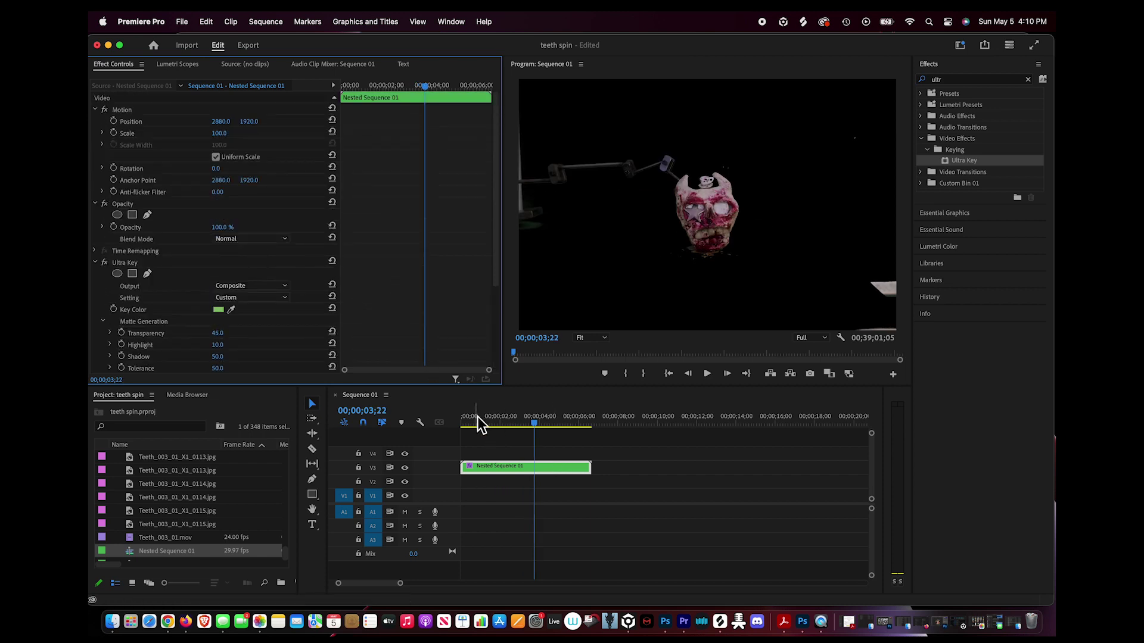
drag(477, 416, 402, 426)
click(148, 215)
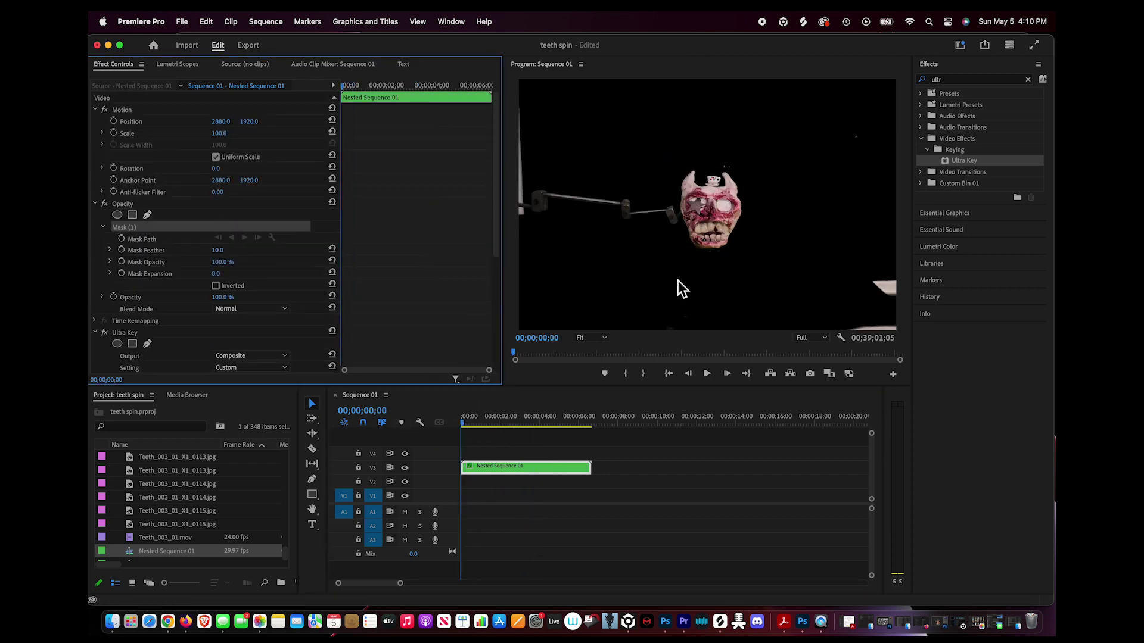
click(740, 261)
click(682, 258)
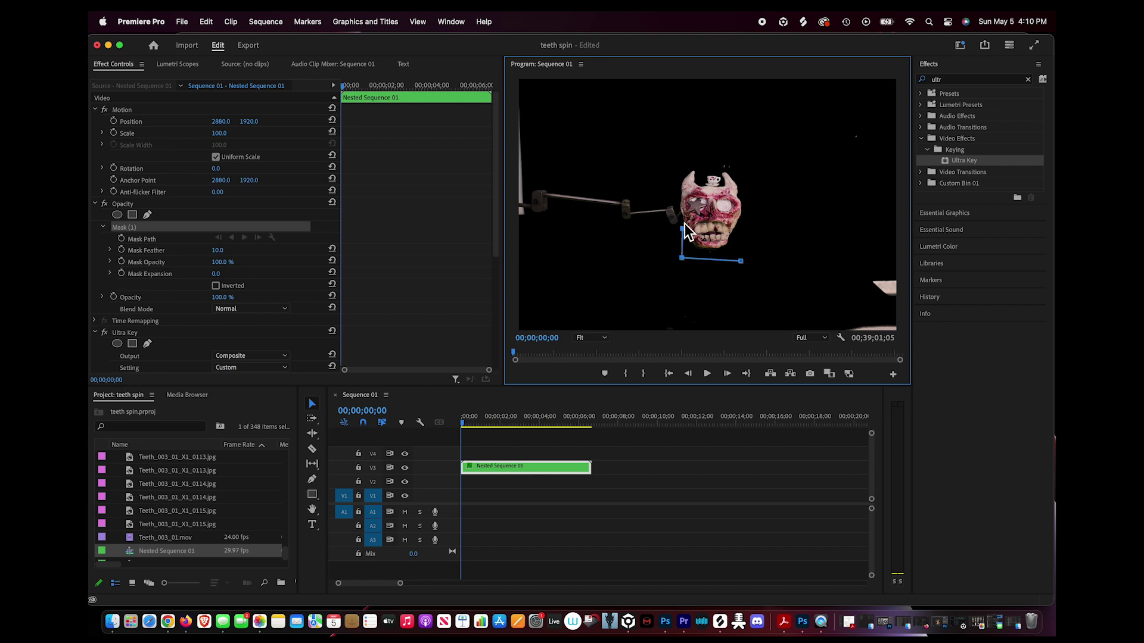
key(F11)
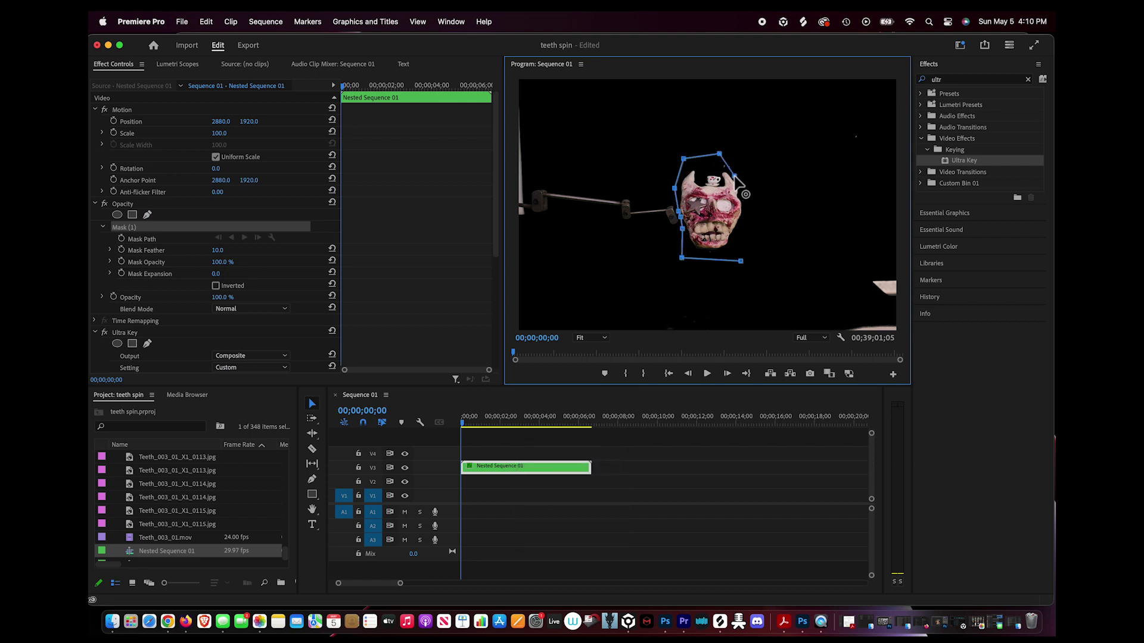
click(741, 261)
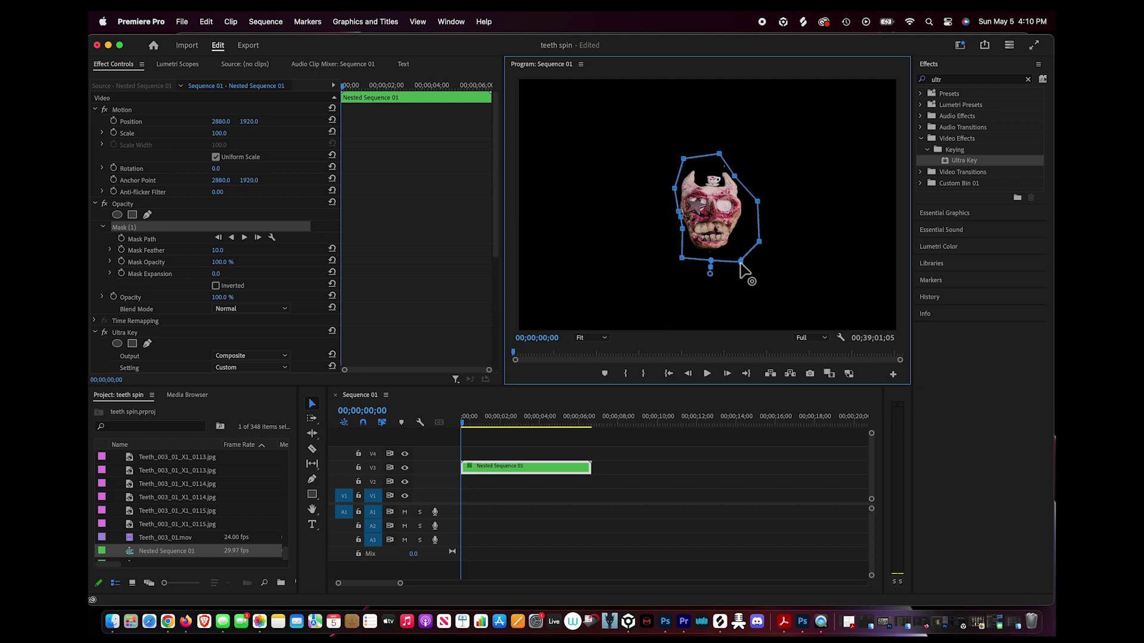
Pull the mask's top point down closer to the teacup between the horns, viewing the program at 75% zoom
click(593, 345)
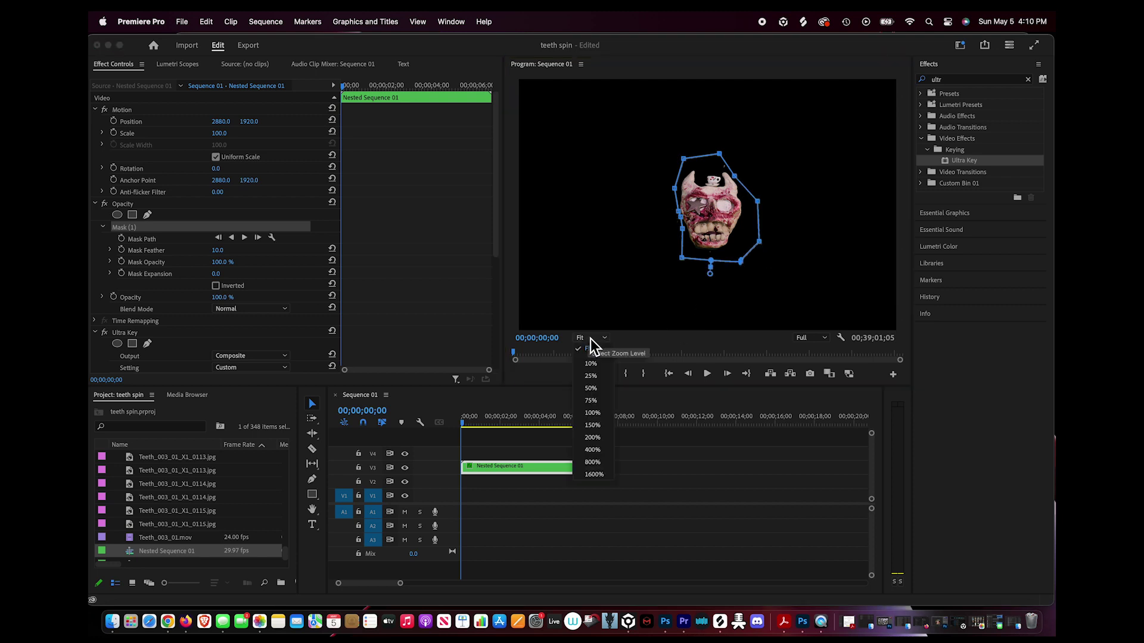
click(599, 439)
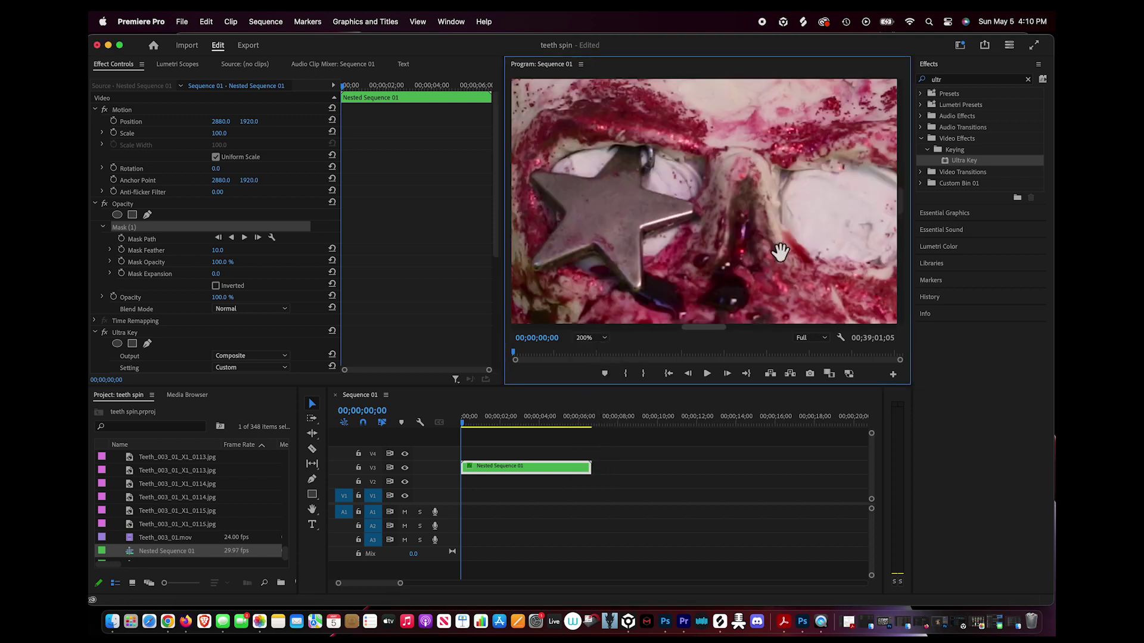
click(588, 340)
click(606, 423)
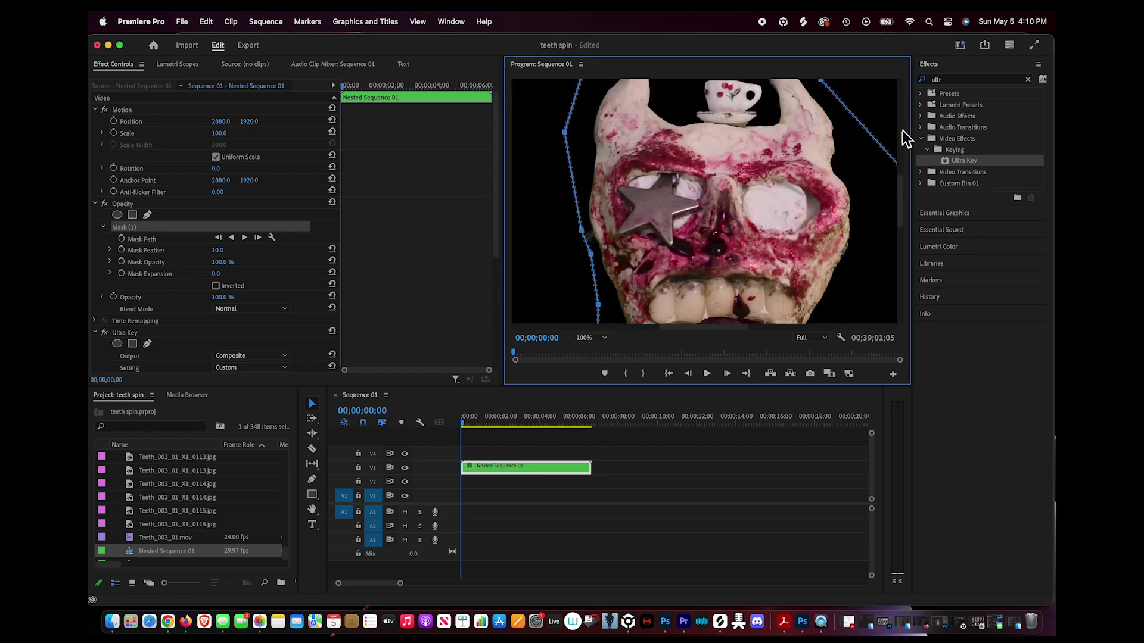
drag(902, 183, 898, 137)
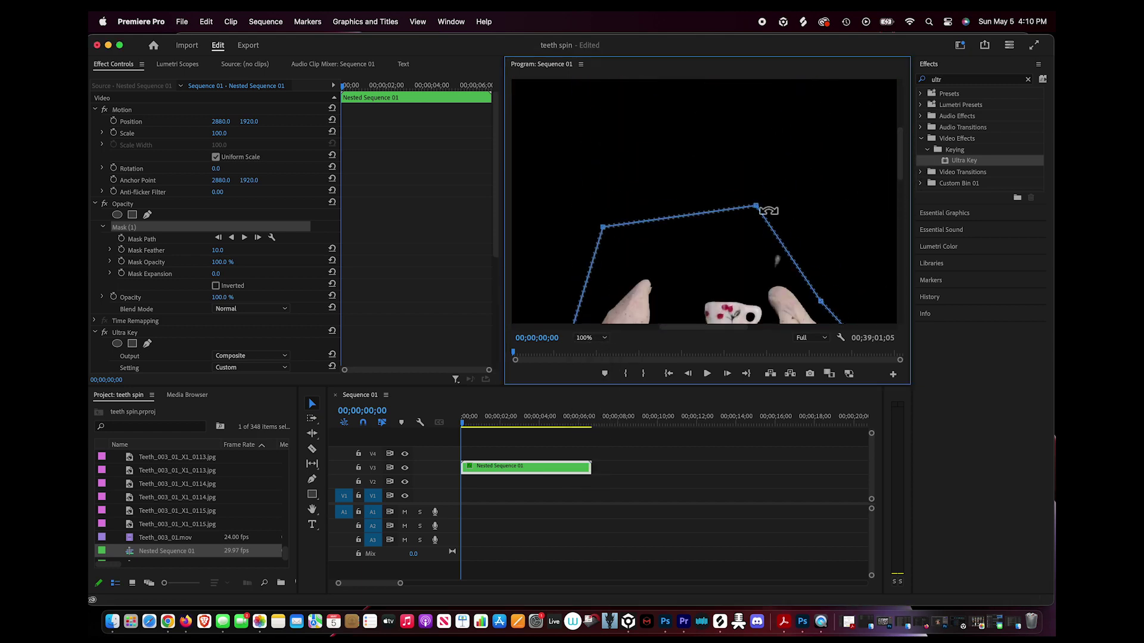
drag(757, 207, 751, 222)
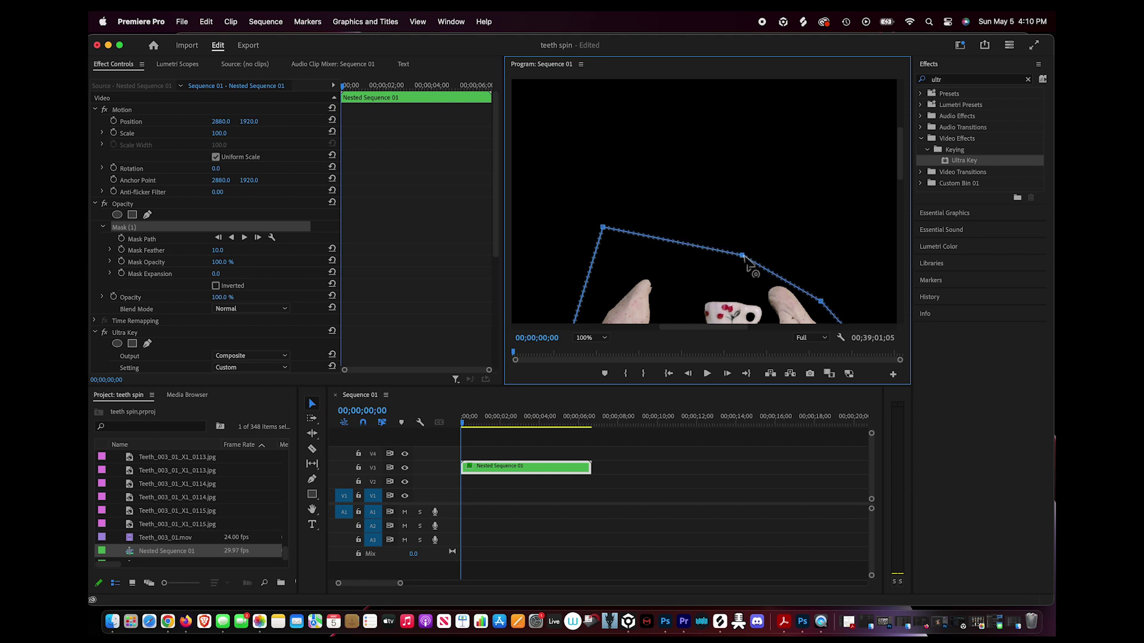
click(605, 339)
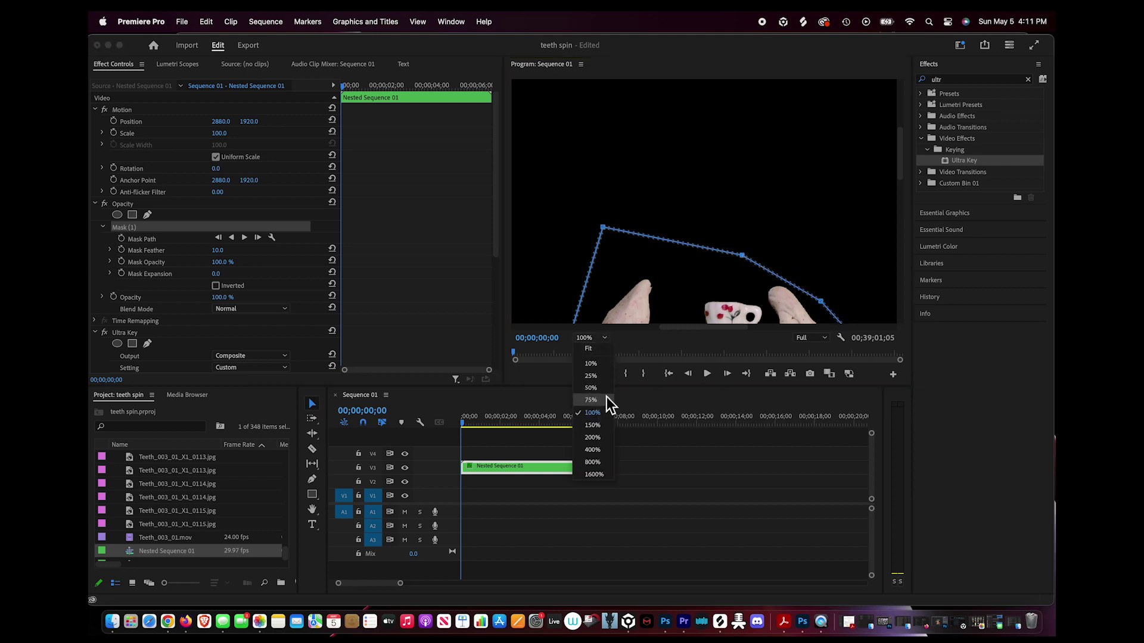
click(599, 408)
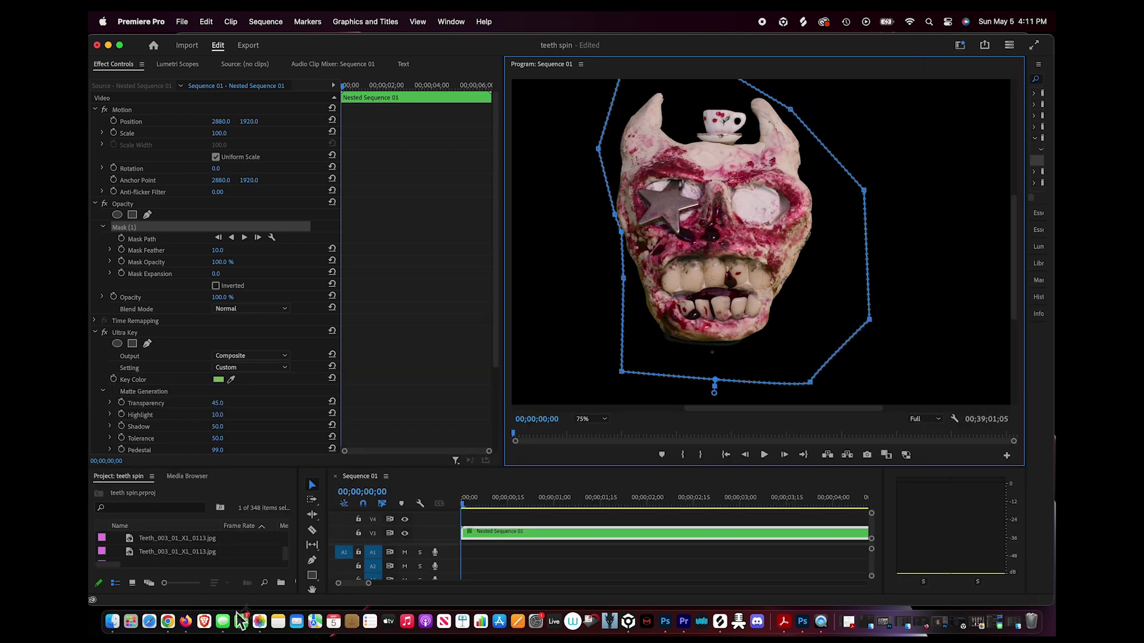
Keyframe the opacity mask's path at 00;00;00;00 and widen its right side around the skull
click(441, 274)
click(142, 227)
drag(744, 84, 795, 100)
click(644, 537)
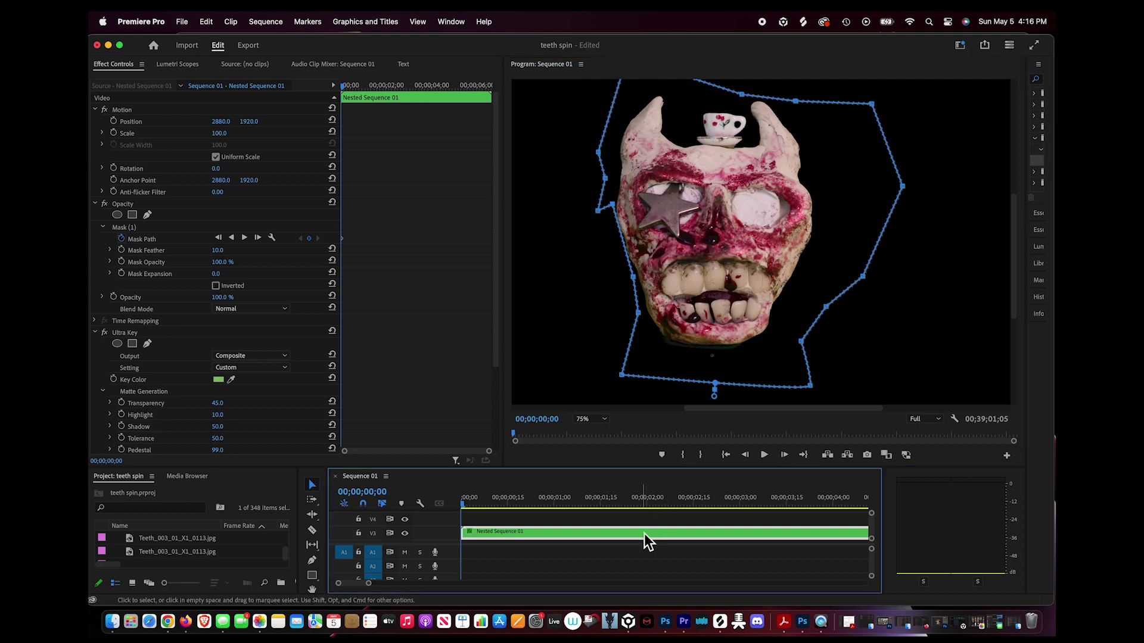
Refit the mask's left edge beside the skull's cheek at 00;00;00;03 and 00;00;00;05
key(Right)
key(Right)
key(Right)
drag(612, 205, 621, 218)
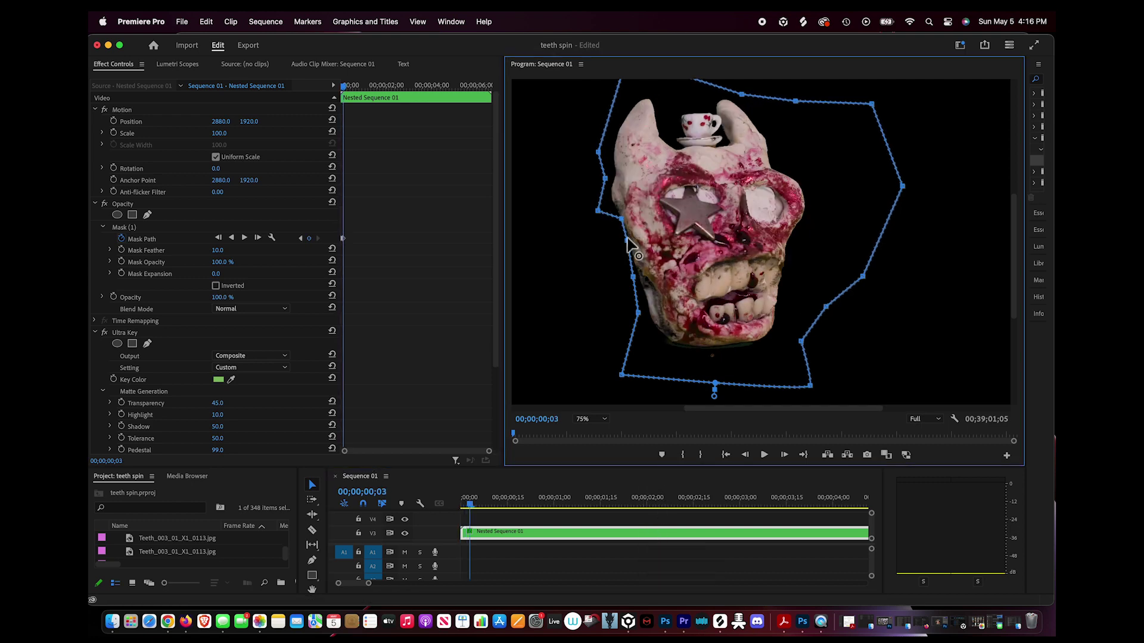
key(Right)
key(Right)
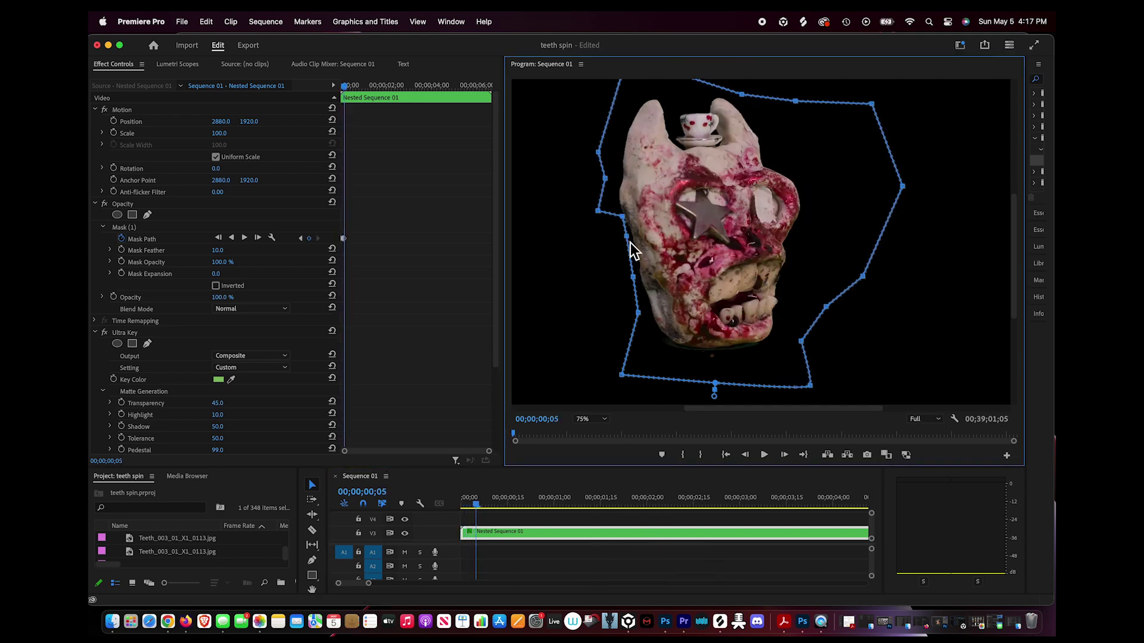
Reshape the mask's left edge frame by frame as the skull turns, up to 00;00;00;10
click(632, 537)
key(Right)
key(Right)
drag(622, 217, 613, 170)
click(629, 534)
key(Right)
click(595, 535)
key(Right)
key(Right)
drag(628, 225, 643, 214)
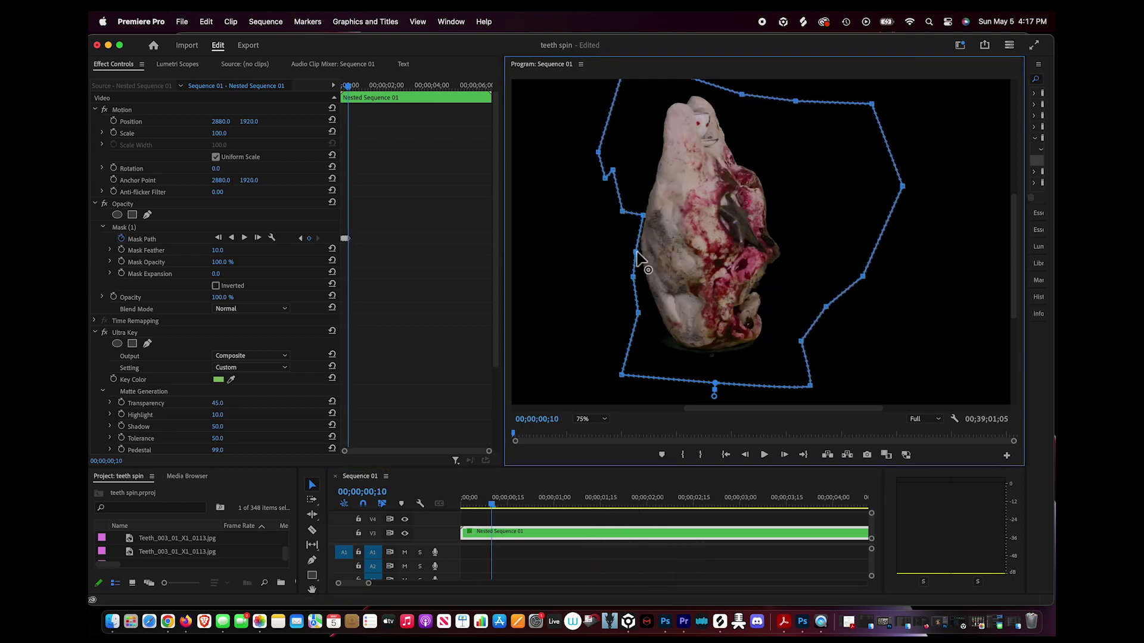
Shift the mask left at 00;00;00;12 and refit its left edge around the back of the skull through 00;00;00;16
click(655, 535)
key(Right)
key(Right)
drag(643, 215, 671, 252)
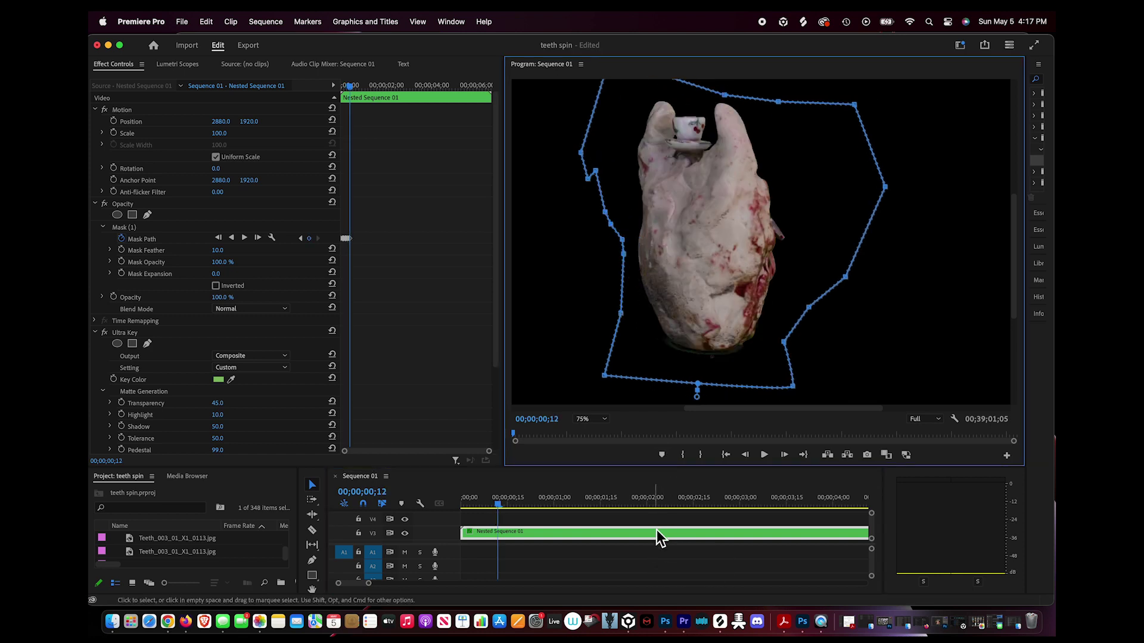
key(Right)
key(Right)
key(Right)
key(Right)
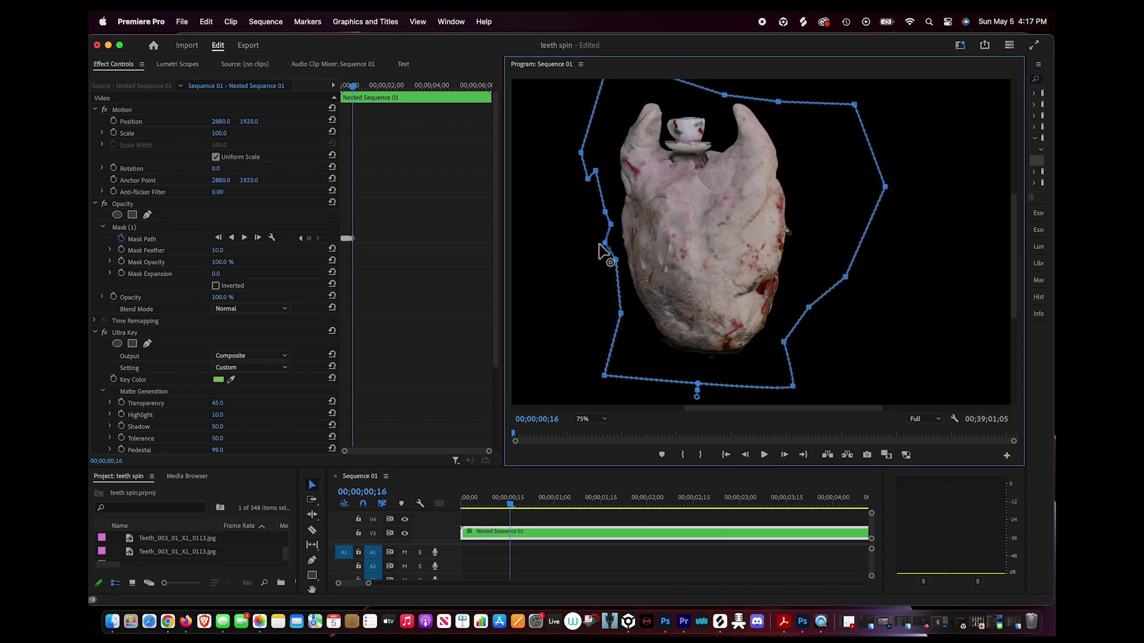
Move the whole mask slightly further left at 00;00;00;18 and adjust its left edge at 00;00;00;19
click(618, 533)
key(Right)
key(Right)
drag(703, 317, 683, 319)
click(609, 533)
key(Right)
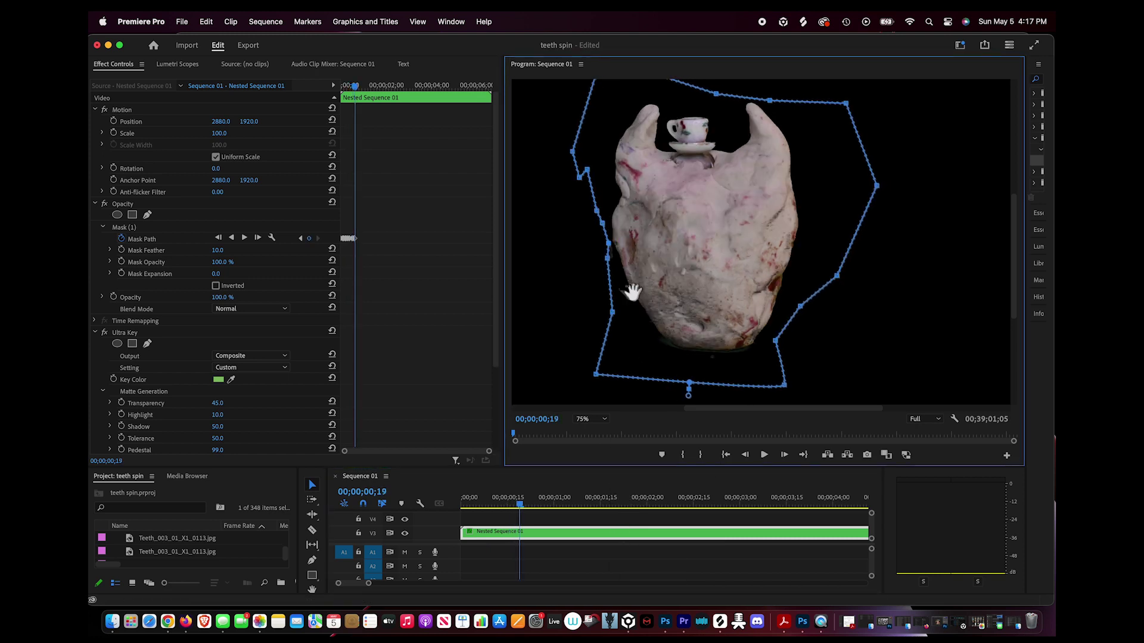
Refit the mask's left edge to the back of the skull at 00;00;00;21, 00;00;00;23 and 00;00;00;25
key(Right)
key(Right)
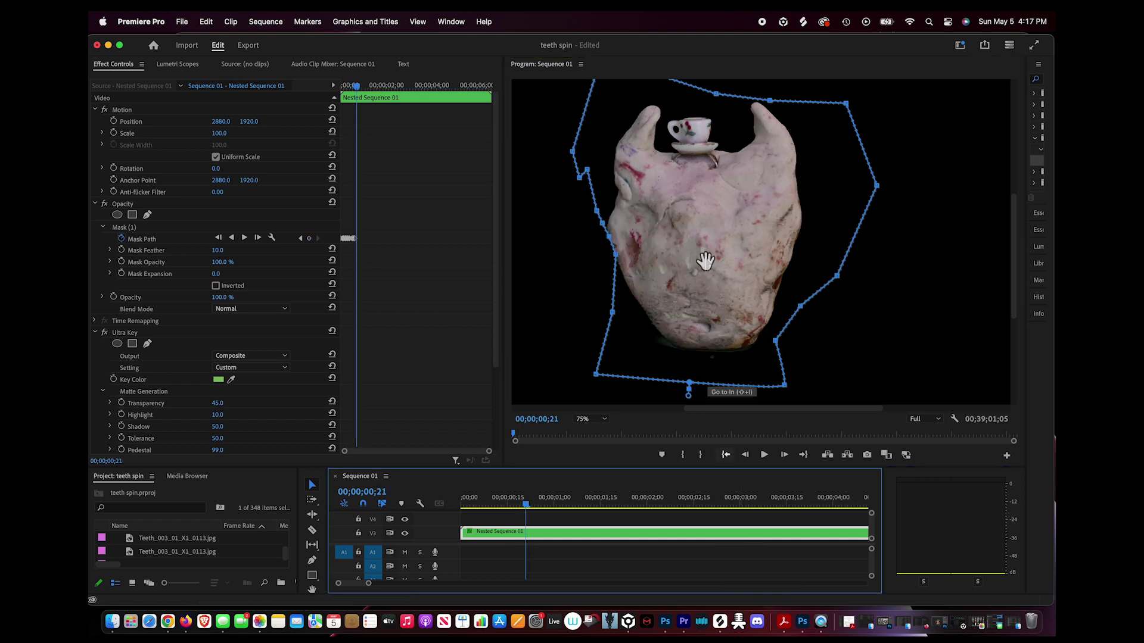
click(705, 541)
key(Right)
key(Right)
click(615, 268)
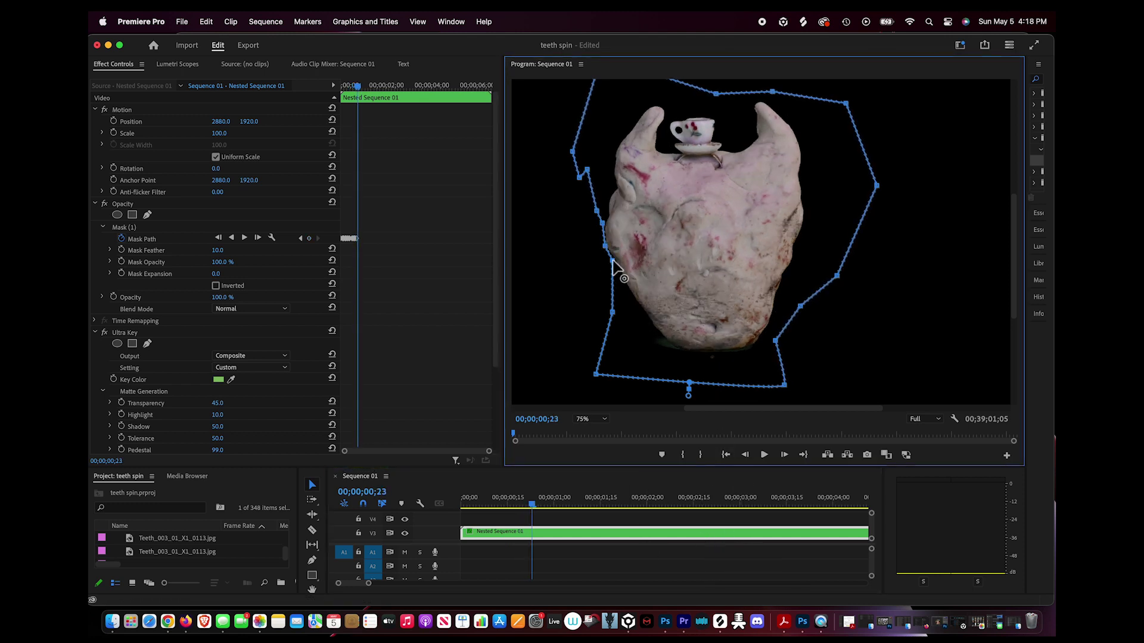
click(696, 543)
key(Right)
key(Right)
click(604, 229)
Advance to 00;00;01;07 and lift the mask's upper edge clear of the horn tip
click(651, 534)
key(Right)
key(Right)
key(Right)
key(Right)
key(Right)
key(Right)
key(Right)
key(Right)
key(Right)
key(Right)
key(Right)
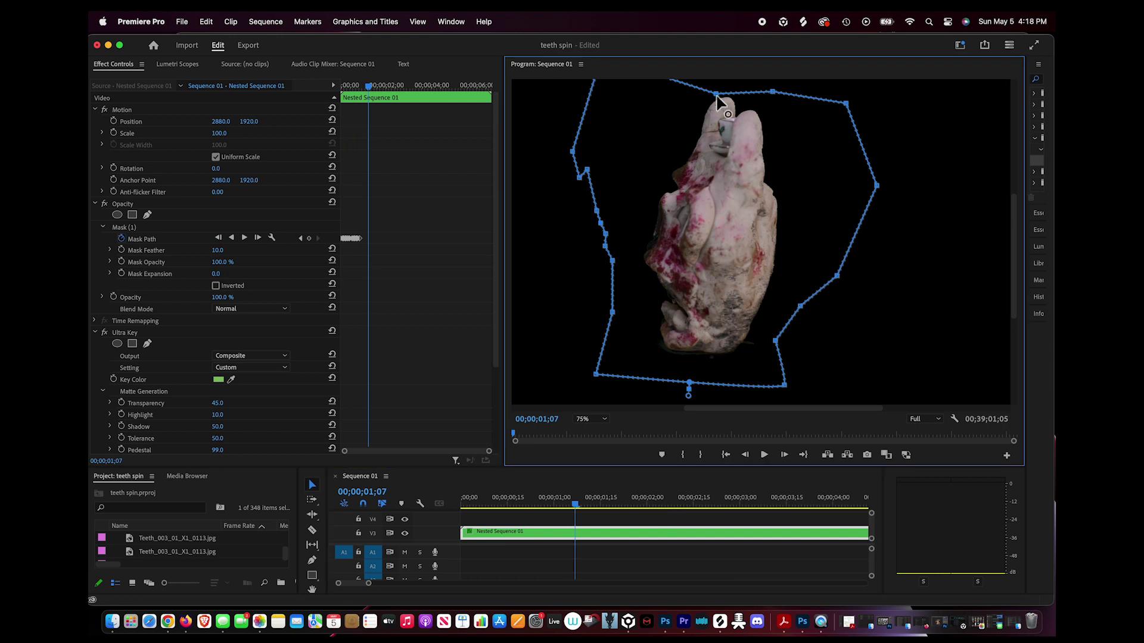
Advance past 00;00;01;19 and pull the mask's lower-left point in toward the jaw
key(Right)
key(Right)
key(Right)
key(Right)
key(Right)
key(Right)
key(Right)
key(Right)
key(Right)
key(Right)
key(Right)
key(Right)
key(Right)
key(Right)
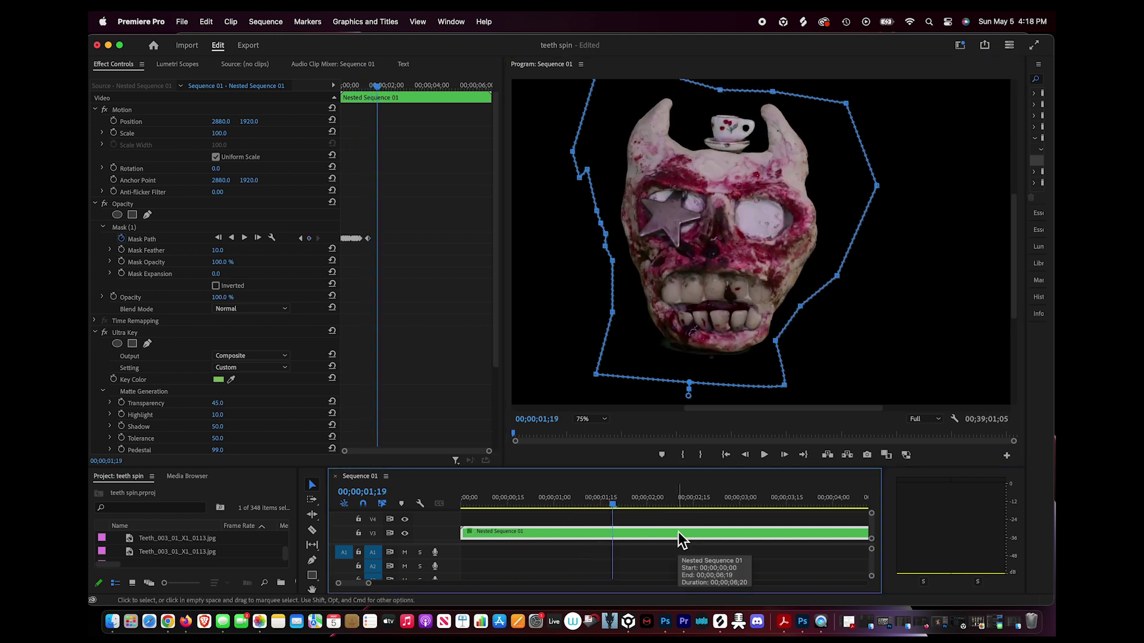
click(630, 271)
drag(612, 312, 657, 276)
drag(774, 340, 781, 341)
Tighten the mask's lower-left points against the jaw at 00;00;01;23 and 00;00;01;25
click(745, 534)
key(Right)
key(Right)
drag(655, 254, 637, 263)
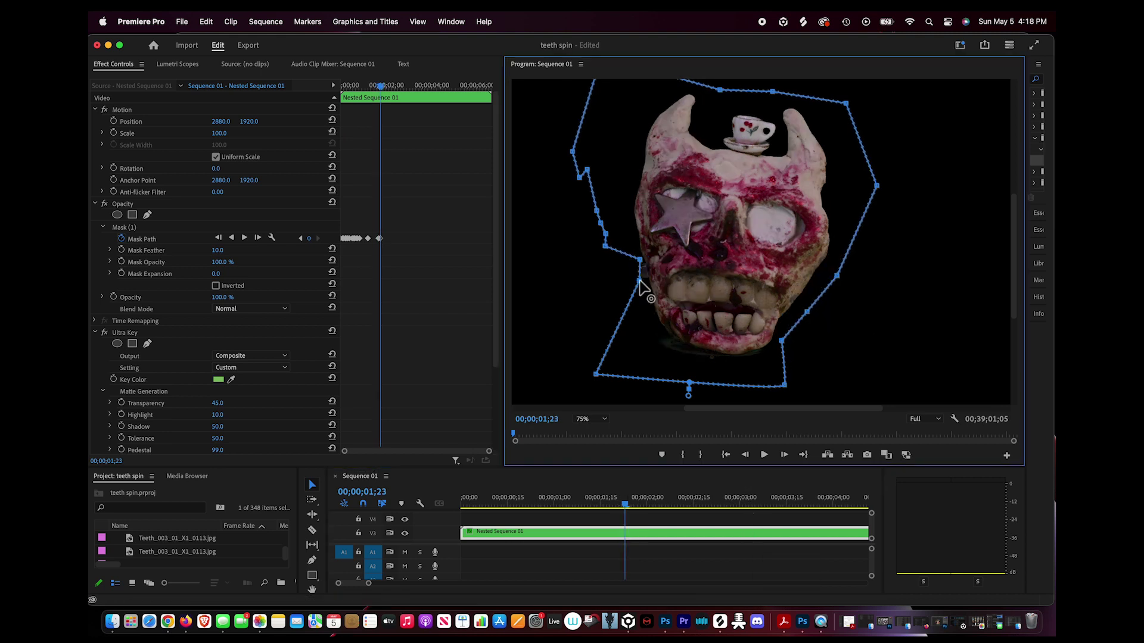
key(Right)
key(Right)
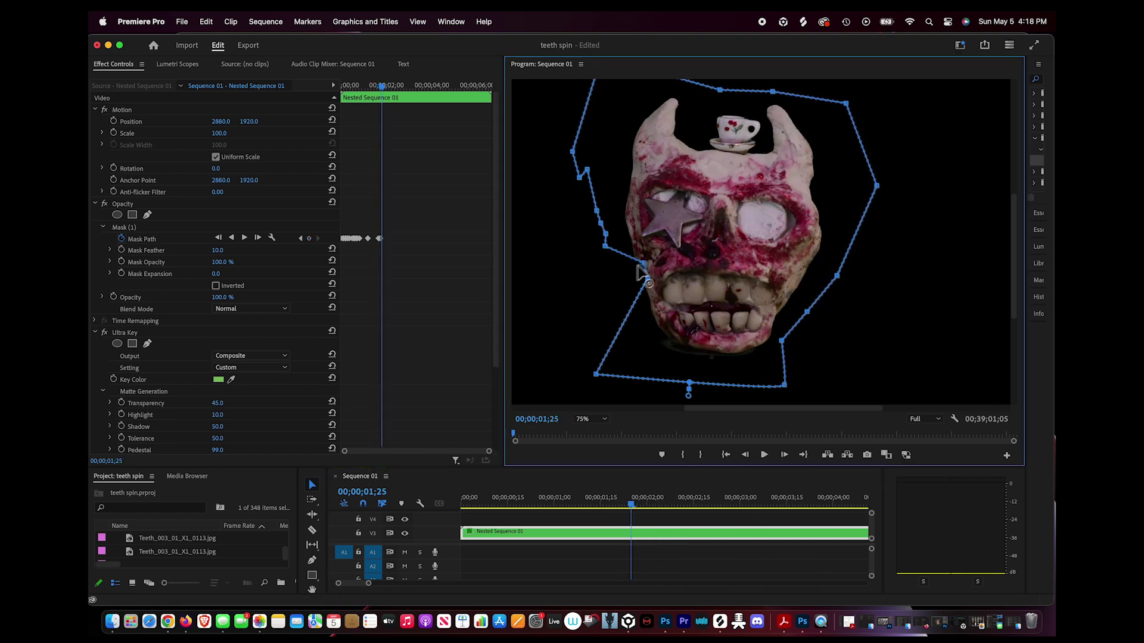
Reshape the mask's right side at 00;00;01;27 and 00;00;01;28 so it encloses the tilted skull and both horns
key(Right)
key(Right)
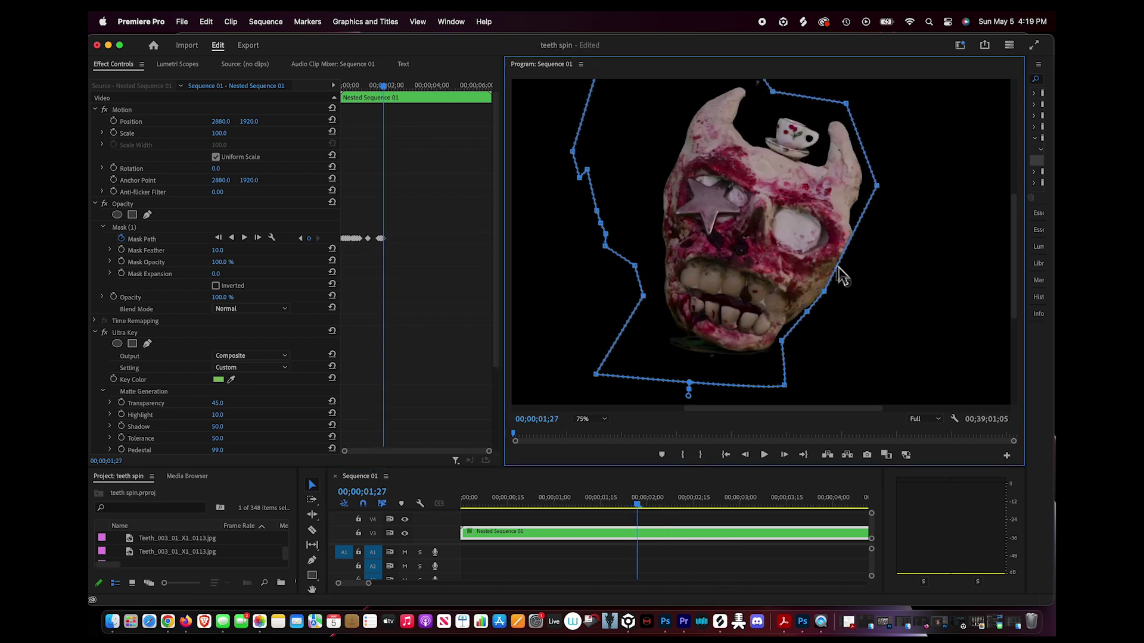
click(709, 539)
key(Right)
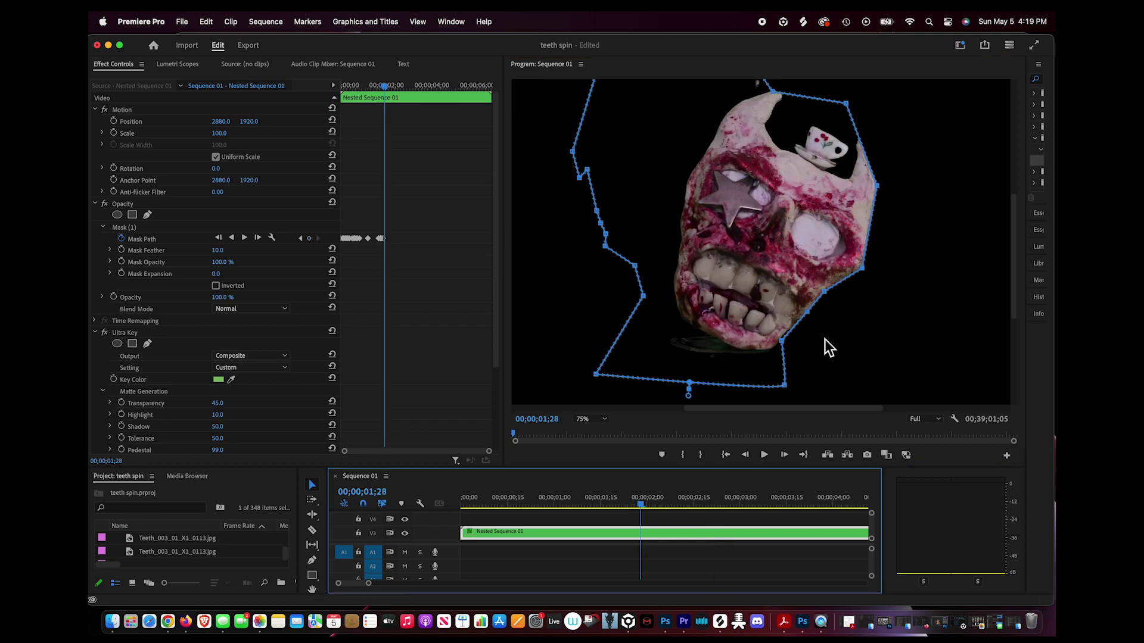
click(767, 106)
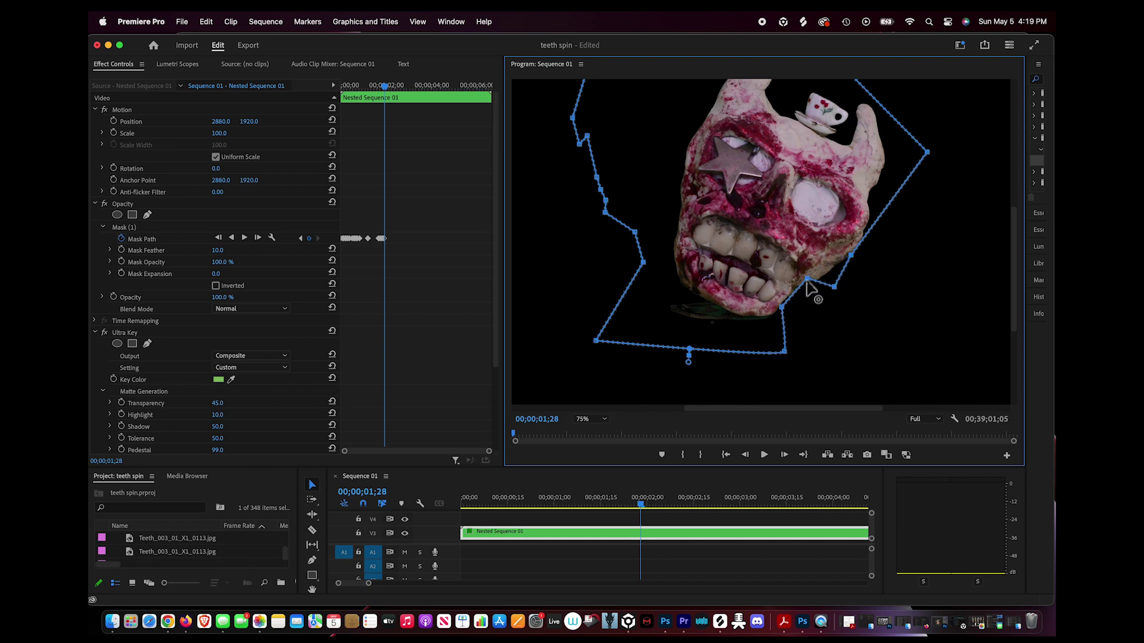
Fit the mask's right edge around the tilted horn and cheek at 00;00;02;00 and 00;00;02;02
click(741, 533)
key(Right)
key(Right)
drag(887, 113, 881, 124)
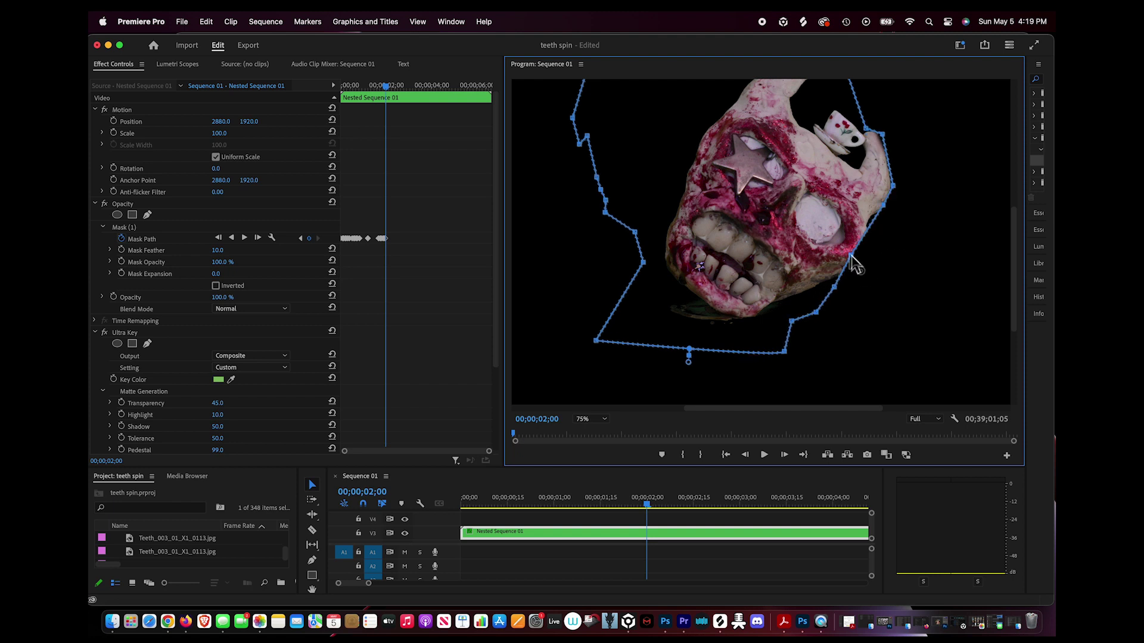
key(Right)
key(Right)
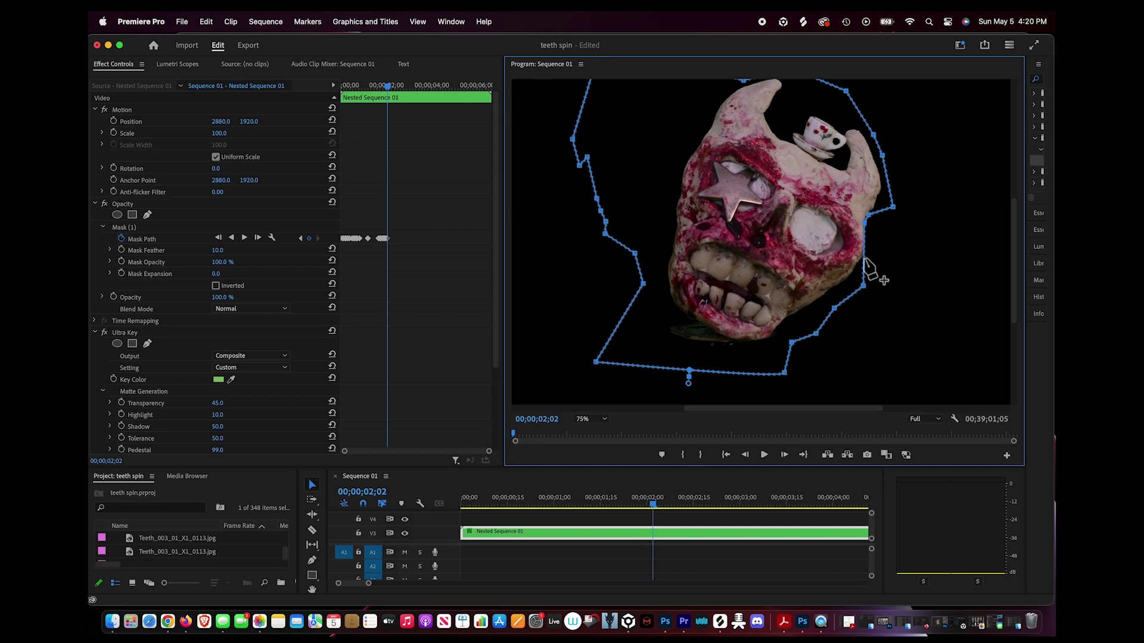
Refit the mask's left edge around the upright skull between 00;00;02;02 and 00;00;02;06
key(Right)
key(Right)
mouse_move(1011, 275)
mouse_down()
mouse_move(1016, 308)
mouse_move(1015, 288)
mouse_up()
key(Right)
key(Right)
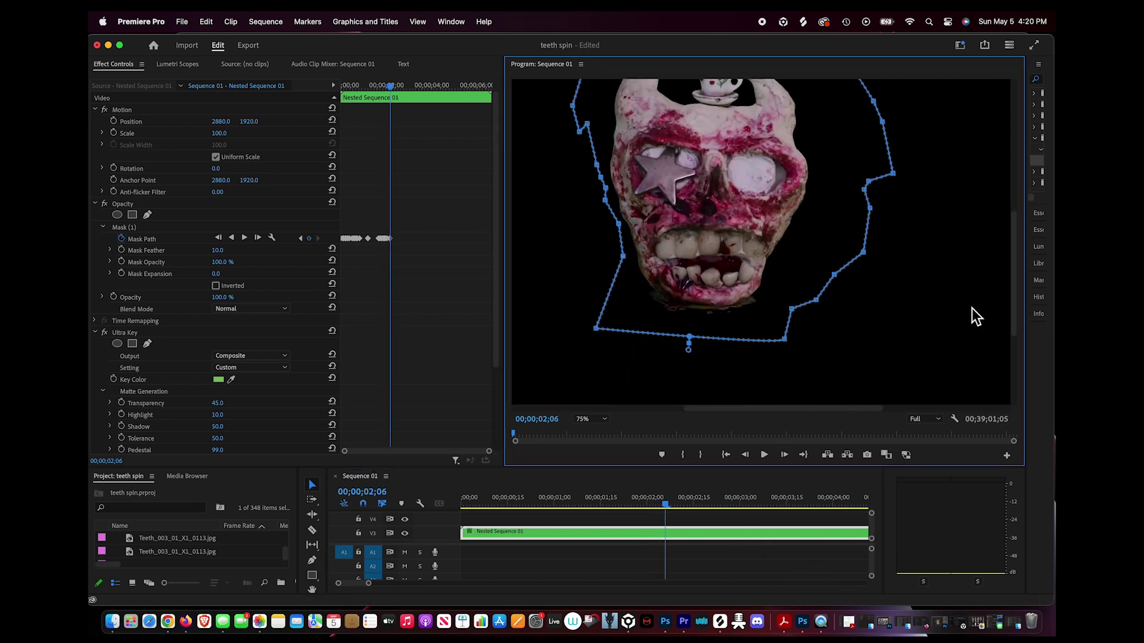
Compare the frames around the skull's position jump and split the nested clip at 00;00;02;06
click(716, 535)
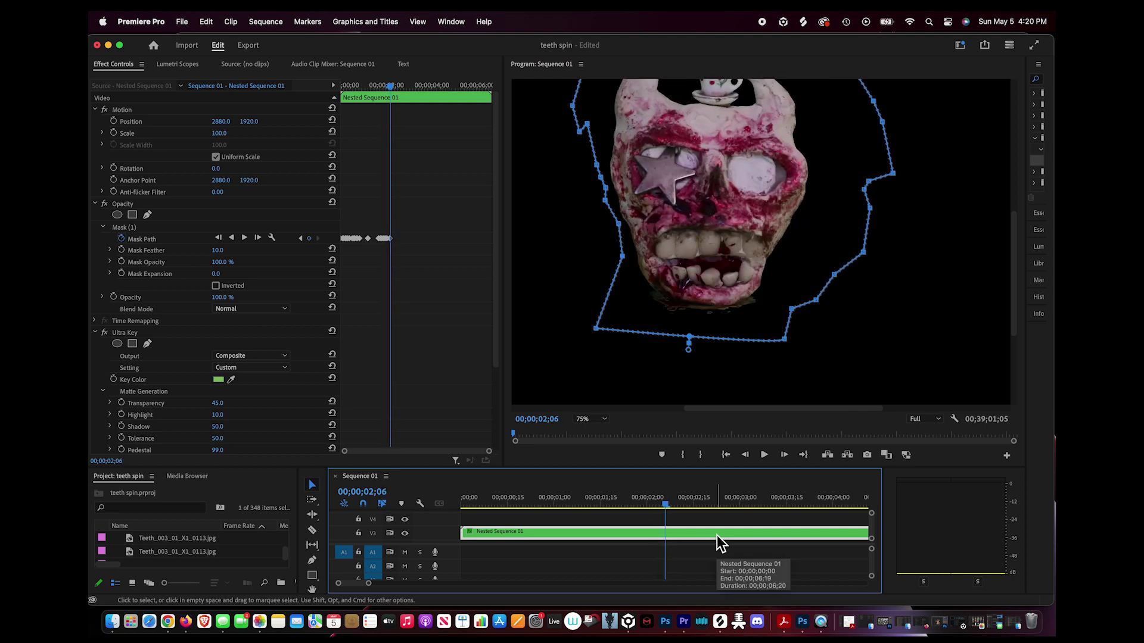
key(Left)
key(=)
key(=)
key(=)
key(=)
key(=)
key(-)
key(Right)
key(Right)
key(Left)
key(Left)
key(Right)
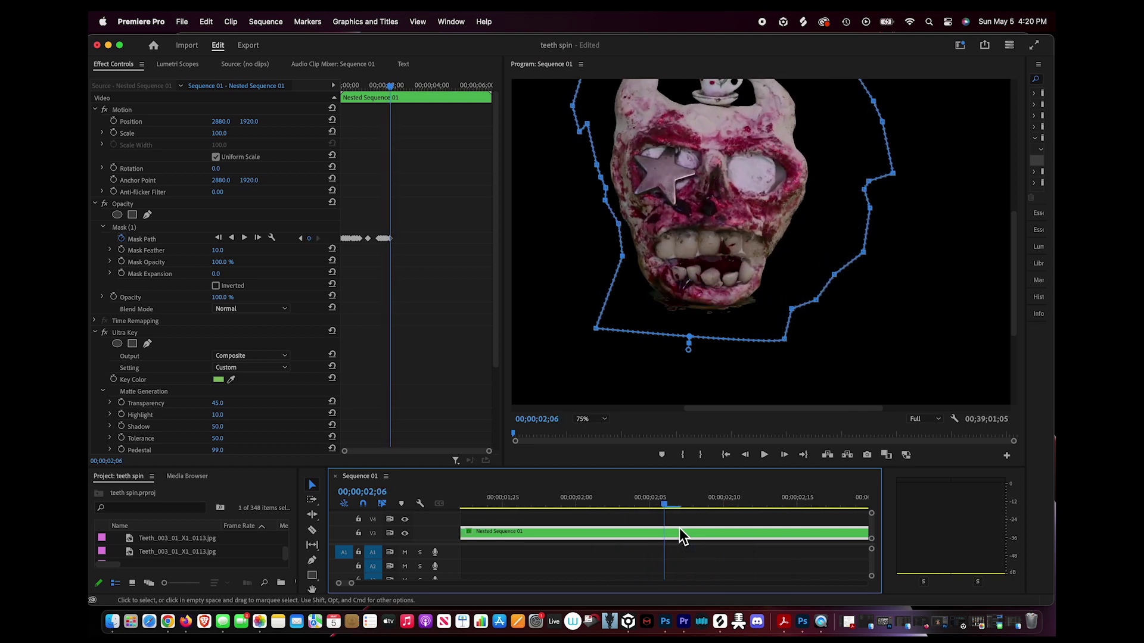
key(c)
click(665, 532)
key(v)
Set the second clip segment's horizontal Position to 2960, comparing it with the frame before the cut
click(687, 538)
key(Left)
key(Right)
key(Left)
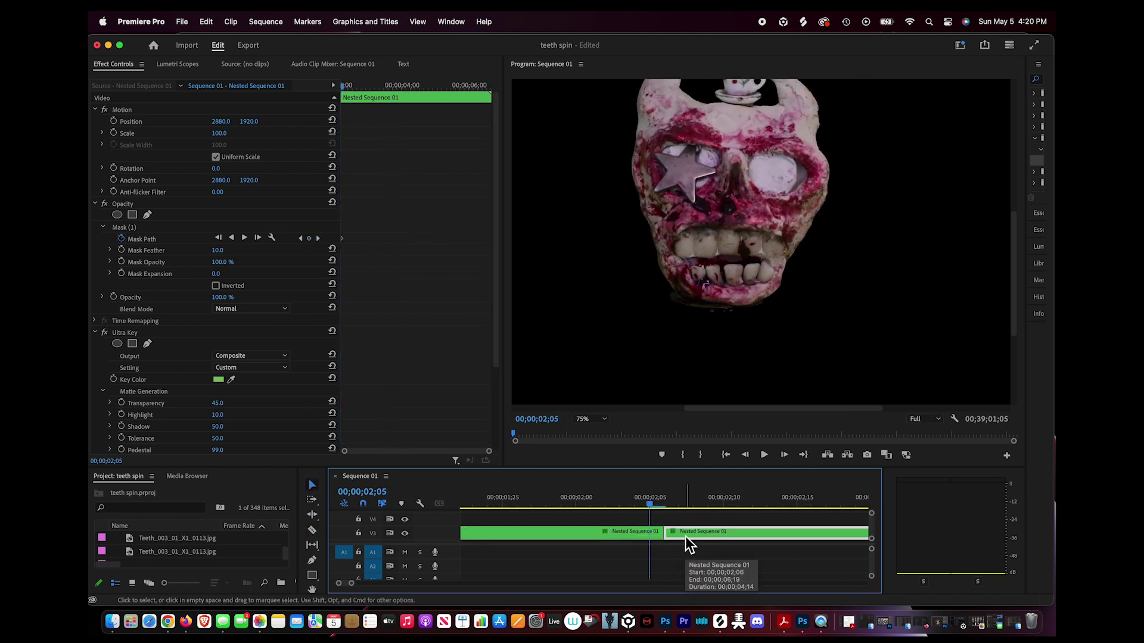
key(Right)
drag(221, 121, 245, 121)
key(Left)
key(Right)
key(Left)
key(Right)
key(Right)
Reshape the second segment's opacity mask at 00;00;02;11 along the left cheek and beside the rig arm at the jaw
click(137, 227)
drag(1015, 227, 1017, 207)
click(746, 531)
key(Right)
key(Right)
key(Right)
key(Right)
drag(617, 227, 629, 222)
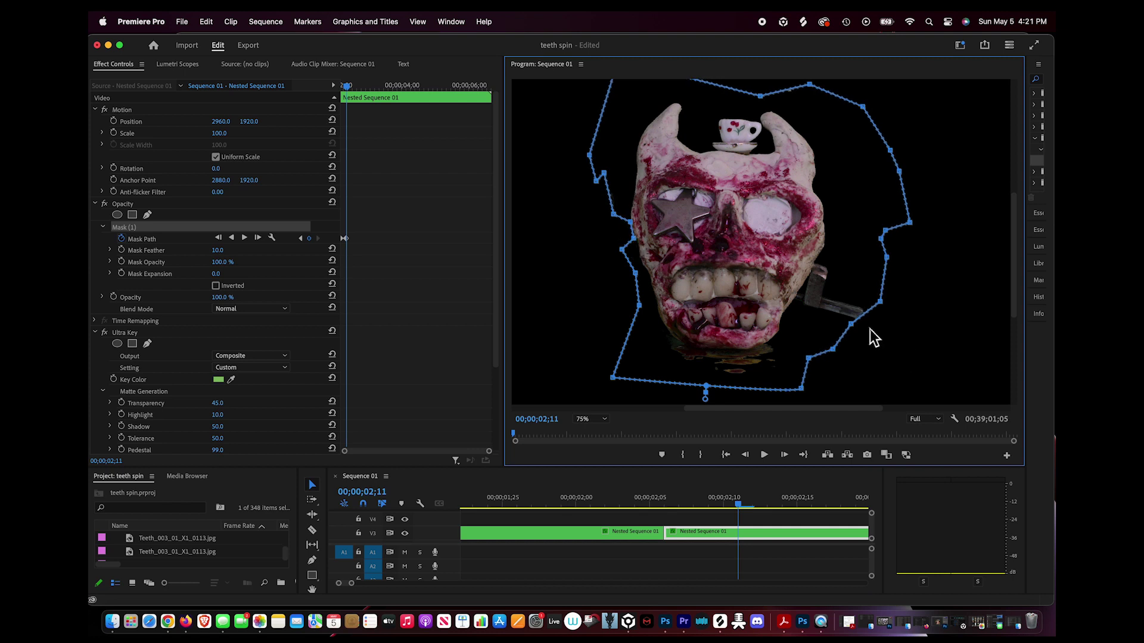
drag(799, 298, 796, 297)
Tighten the mask against the left cheek and right jaw at 00;00;02;13 and 00;00;02;14
click(792, 532)
key(Right)
key(Right)
drag(647, 232, 638, 233)
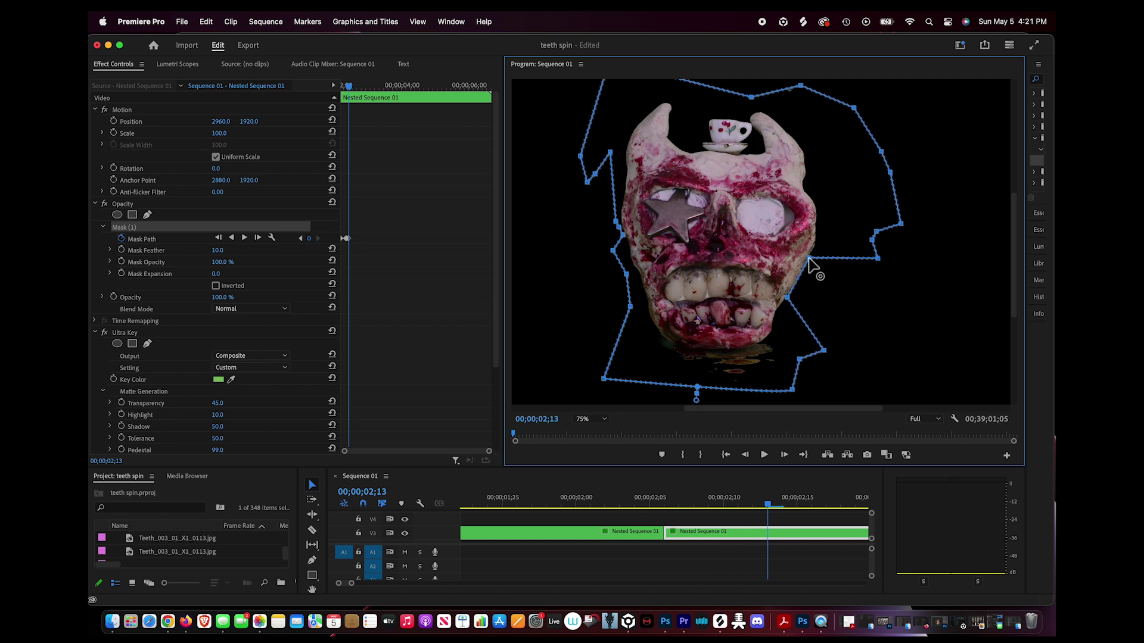
key(Right)
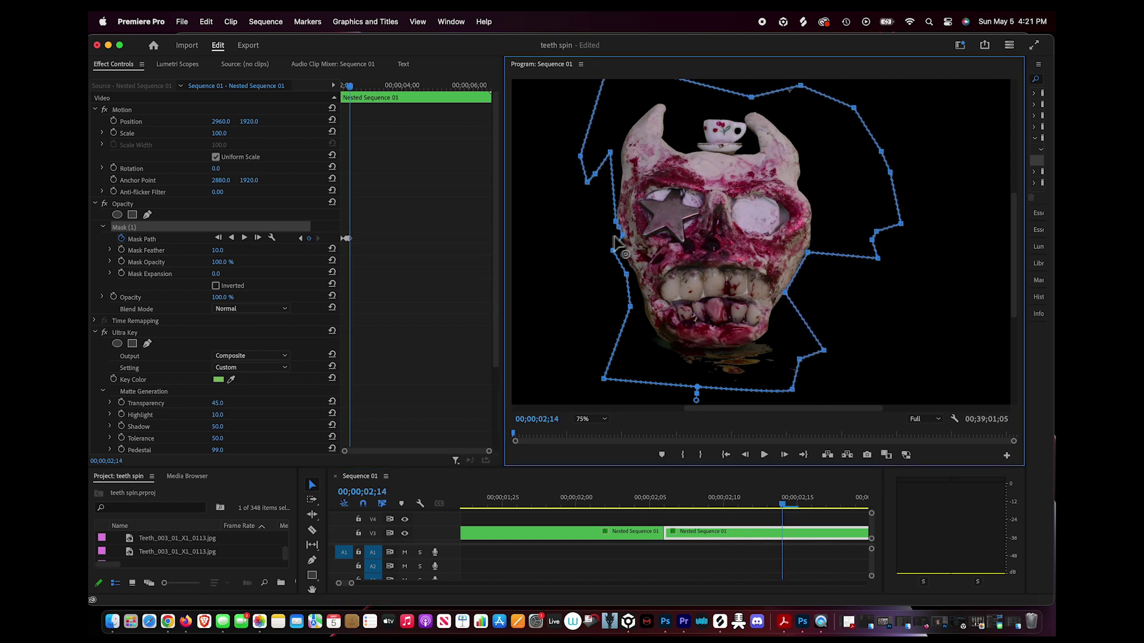
Shift the whole mask slightly left at 00;00;02;16 and refit its point beside the right cheek
click(790, 529)
key(Right)
key(Right)
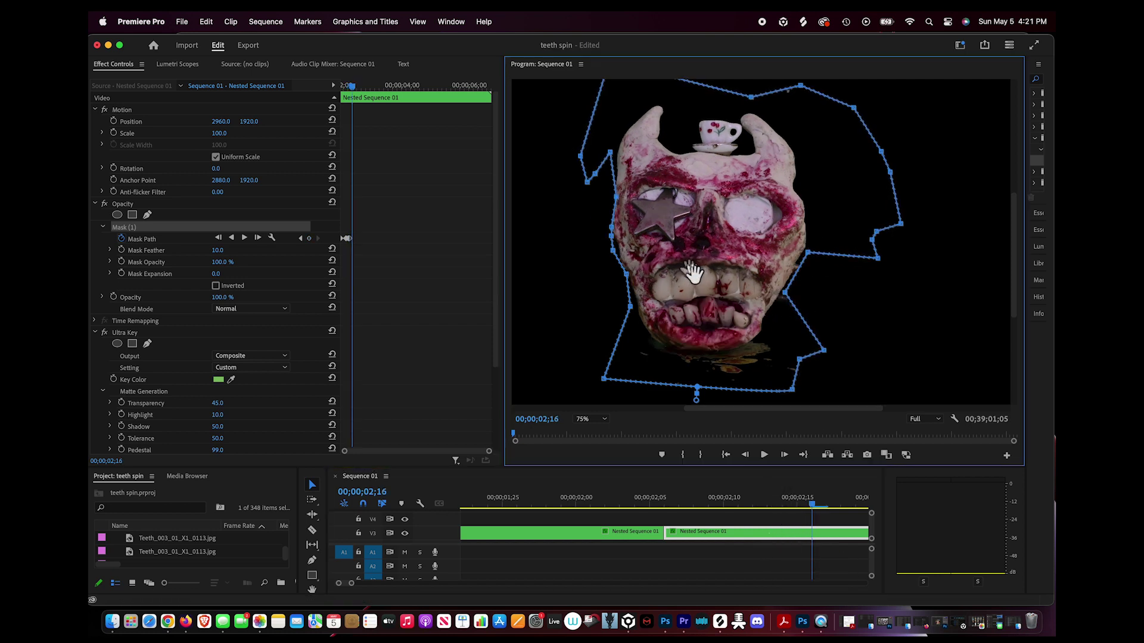
drag(693, 277, 690, 277)
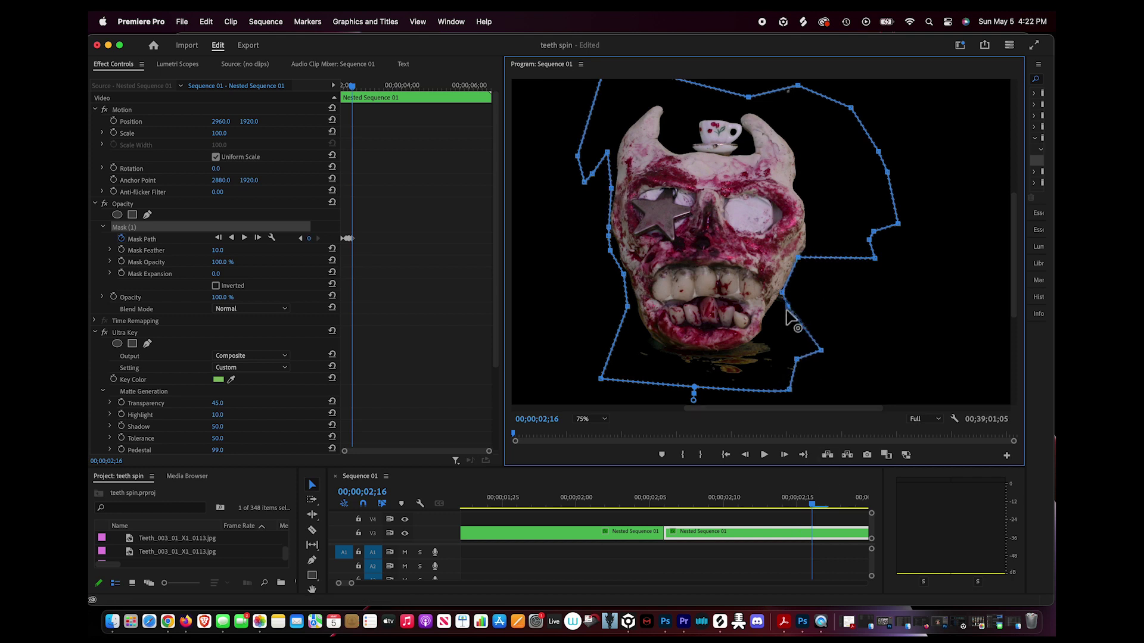
Refit the mask's edges around the skull's jaw and left side from 00;00;02;18 to 00;00;02;22
key(Right)
key(Right)
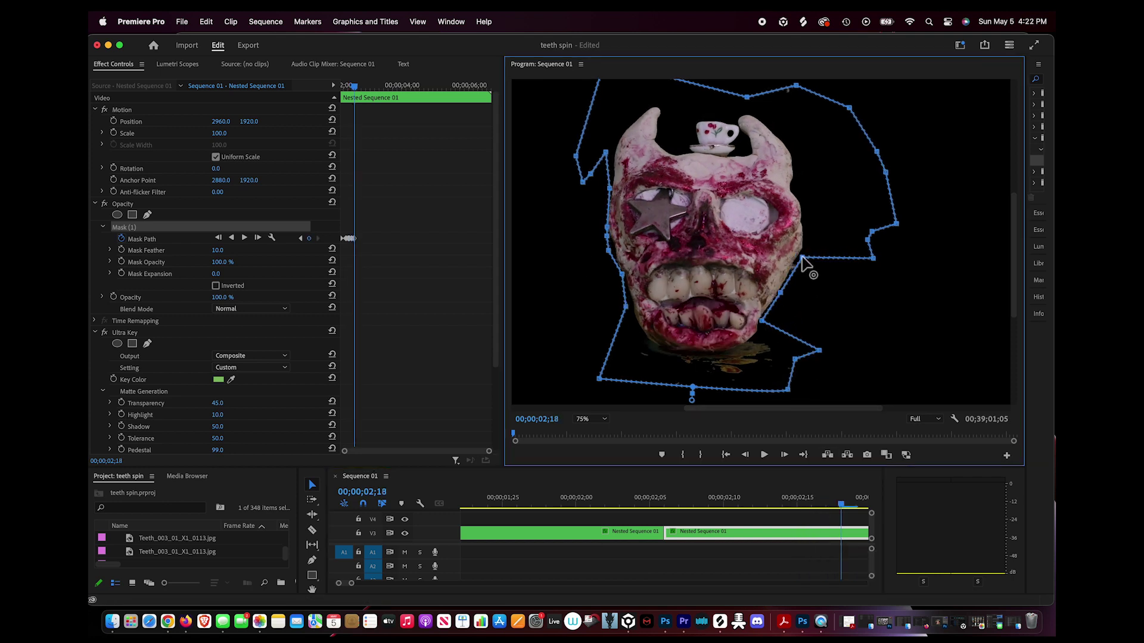
key(Right)
key(Right)
key(Right)
key(Right)
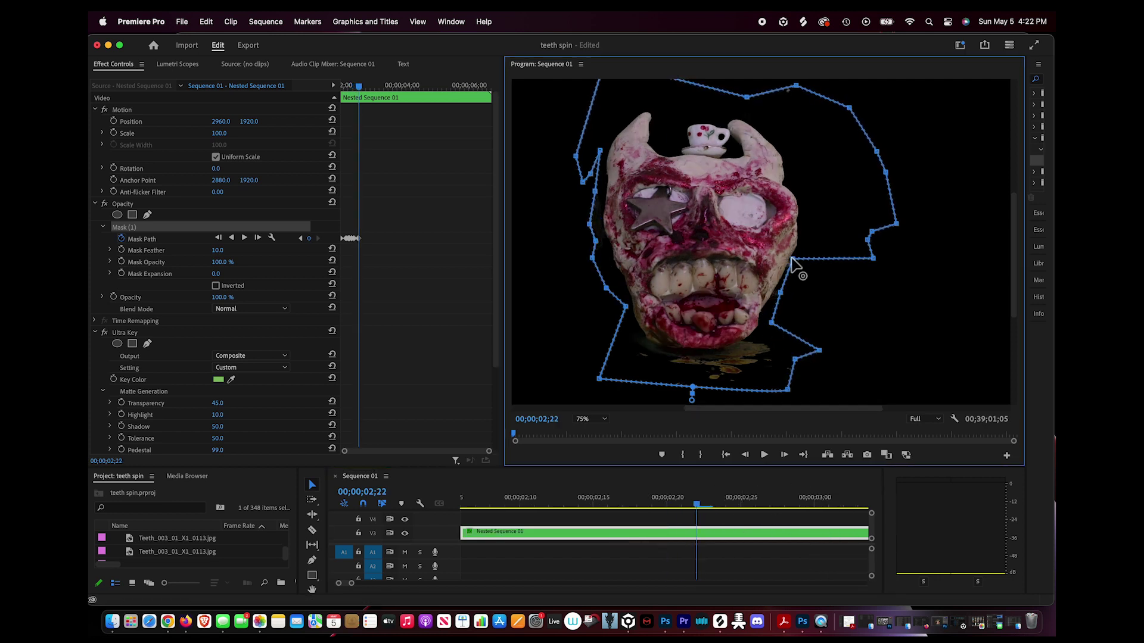
Split the nested clip at 00;00;02;27 and select the segment after the cut
click(704, 535)
key(Right)
key(Right)
key(Right)
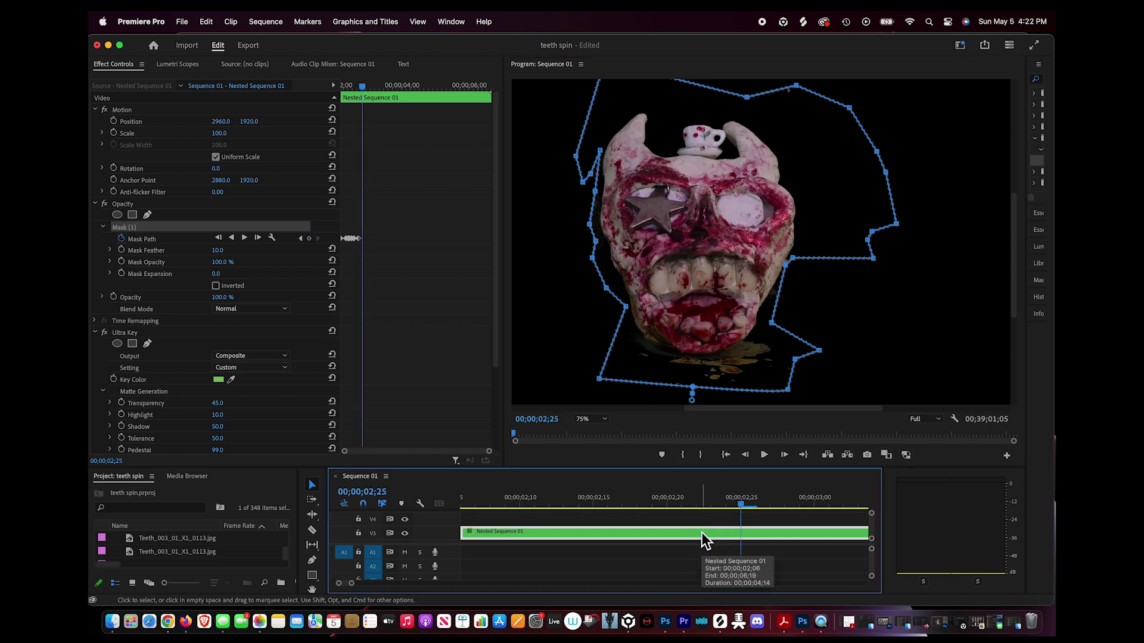
key(Right)
key(Right)
key(Right)
key(Right)
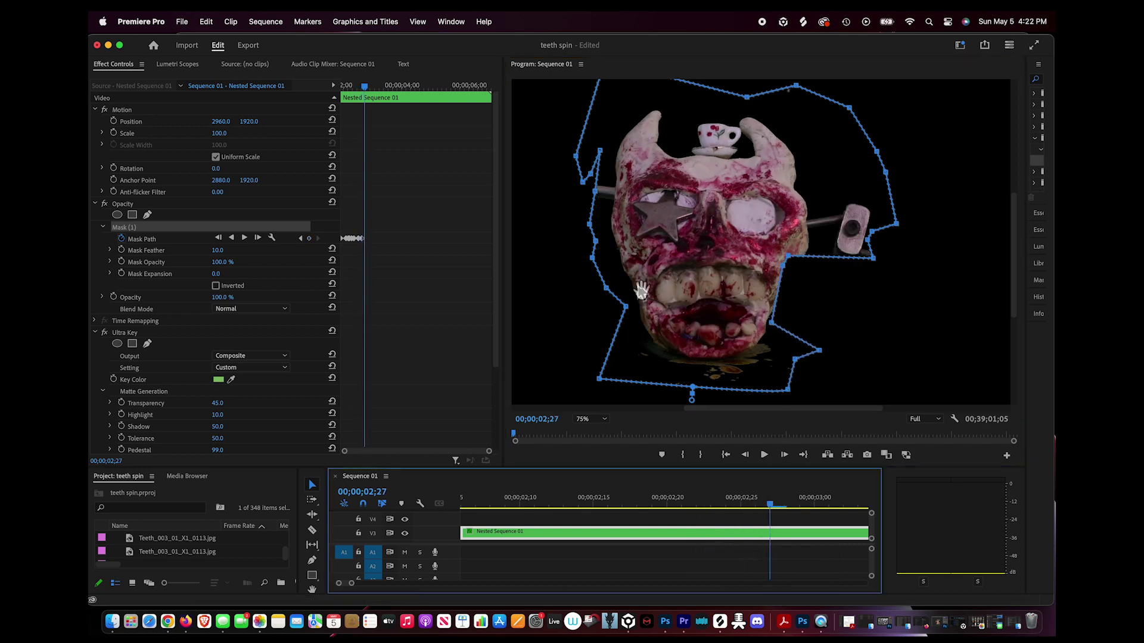
key(Left)
key(Left)
key(c)
click(770, 535)
key(v)
click(777, 534)
Set the new segment's Position to 2942.0, 1905.0 and pull its opacity mask in at 00;00;02;27 to exclude the rig arms on both sides
key(shift+5)
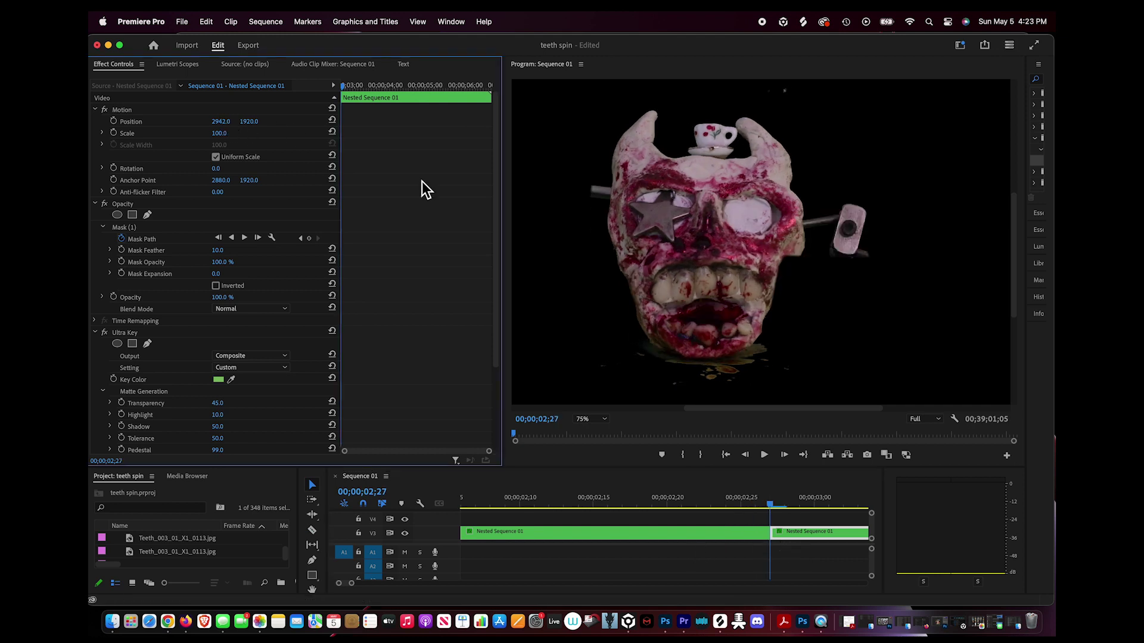
key(Left)
key(Right)
key(Left)
key(Right)
click(292, 229)
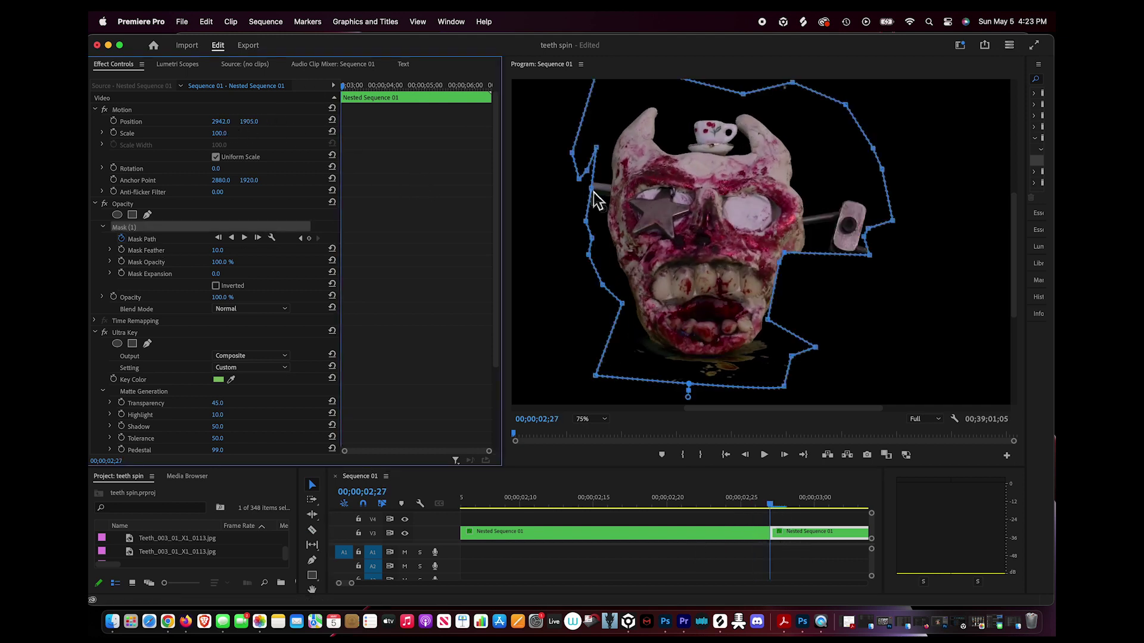
drag(784, 260, 808, 186)
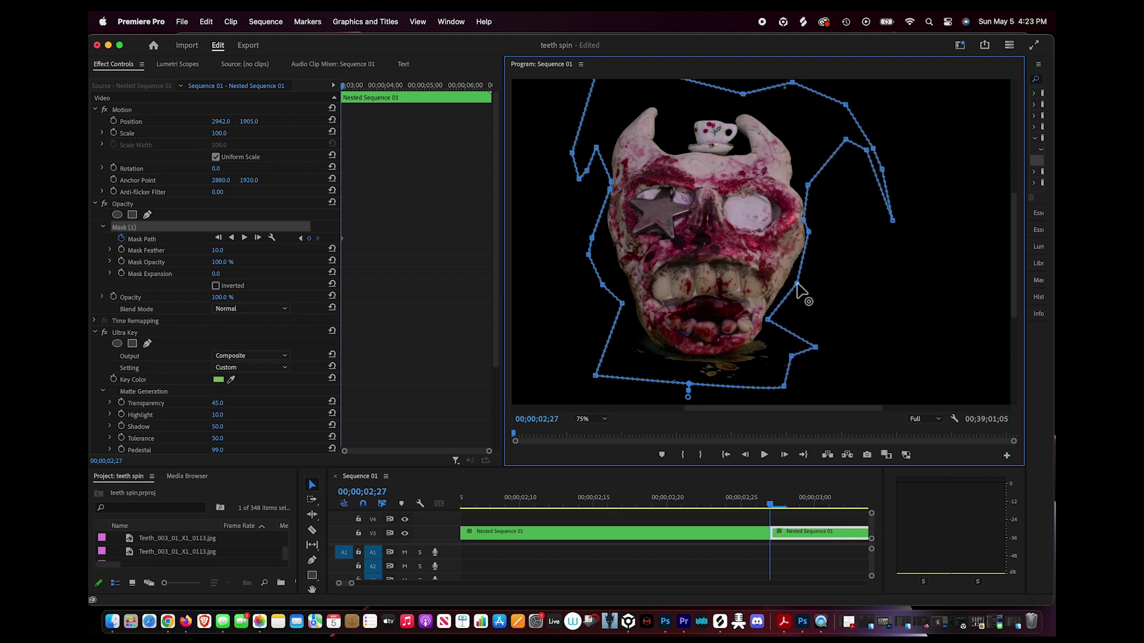
Split the clip at 00;00;02;29 and set the new segment's horizontal Position to 2937.0
click(790, 528)
key(Right)
key(Right)
key(Left)
key(Right)
key(Left)
key(Right)
key(super+k)
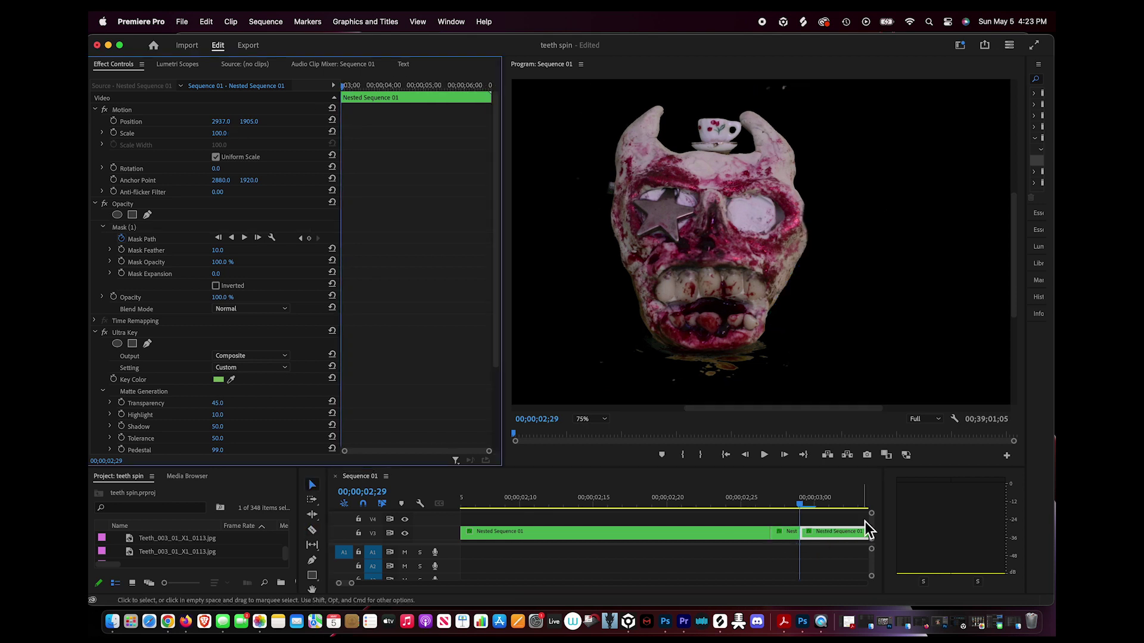
Split the clip again at 00;00;03;00
key(Right)
click(830, 533)
key(super+k)
Fit the short segment's opacity mask against the skull's left side at 00;00;02;29 to hide the rig arm
key(Left)
key(Left)
key(Right)
click(808, 534)
click(124, 227)
click(609, 190)
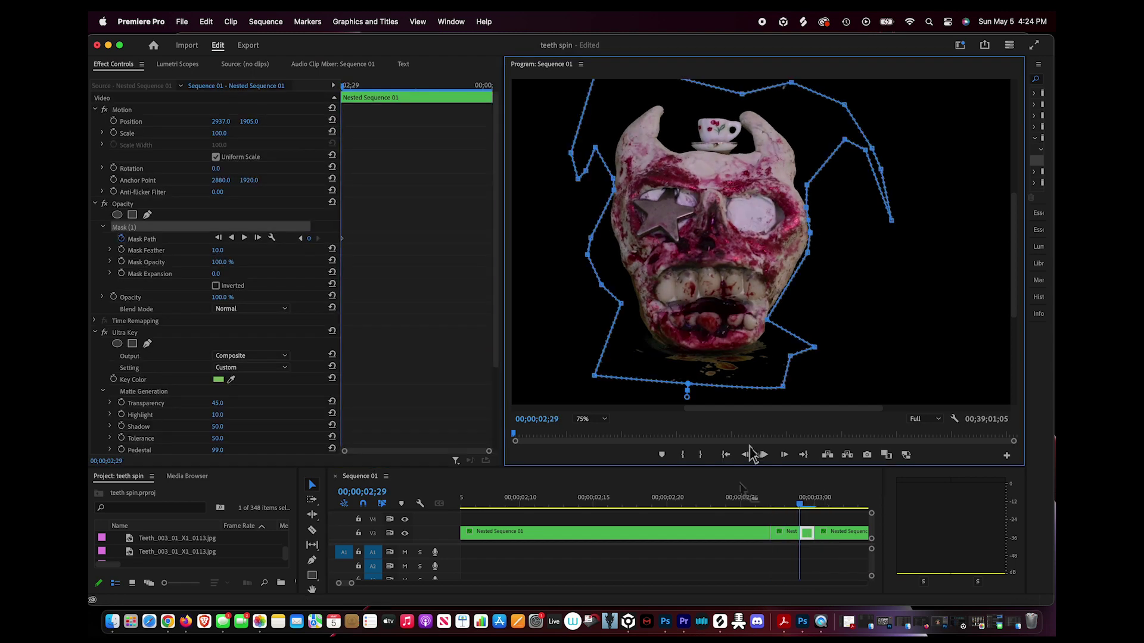
Set the next segment's horizontal Position to 2952.0 and refit its mask beside the right cheek from 00;00;03;02 to 00;00;03;08
click(831, 537)
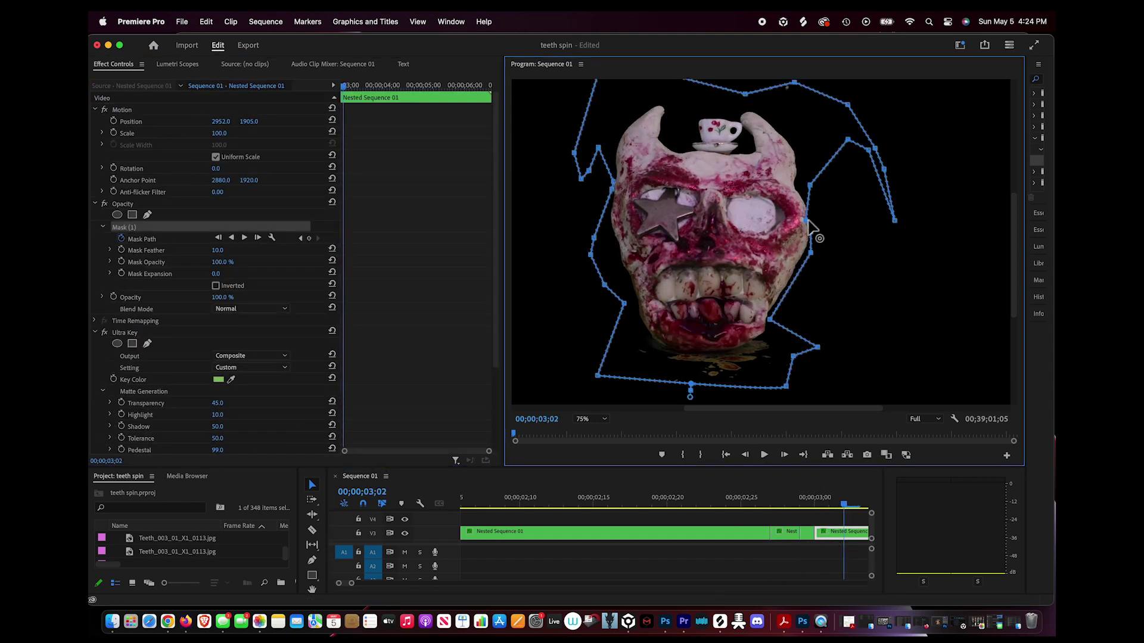
key(Right)
key(Right)
key(Right)
key(Right)
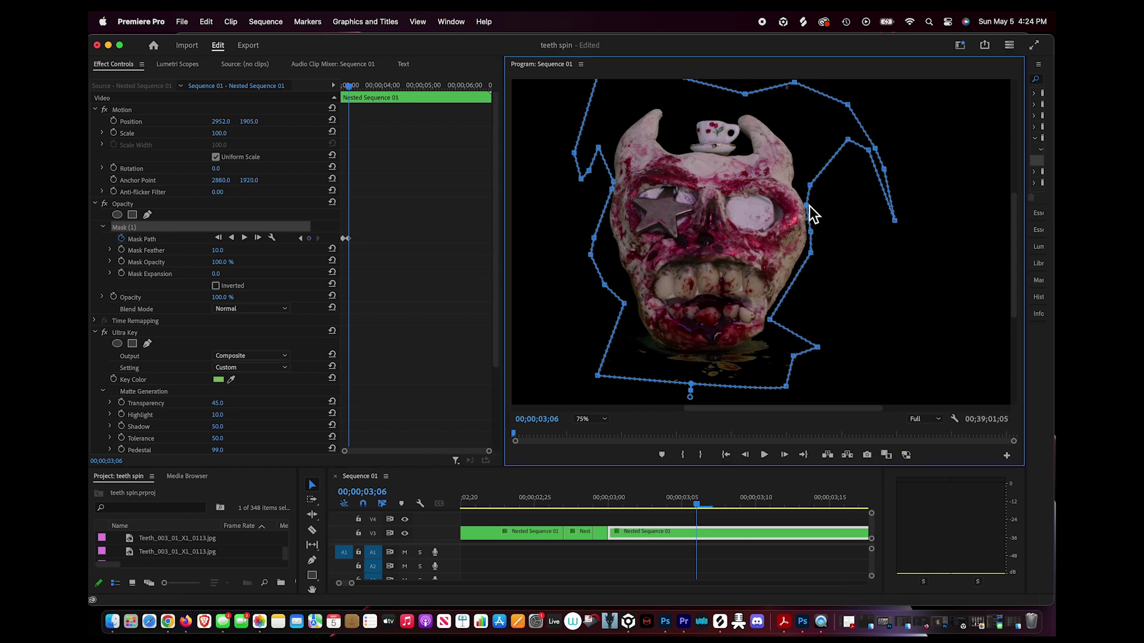
key(Right)
key(Right)
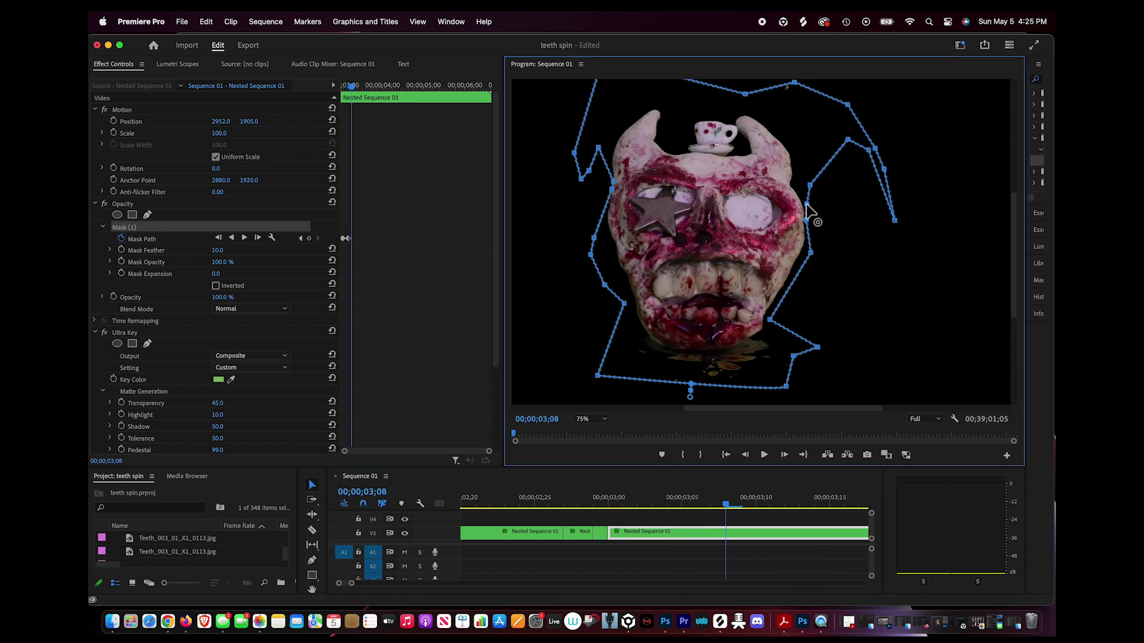
Split the clip at 00;00;03;11 and 00;00;03;15, and set the last segment's Position to 2981.0, 1915.0
click(804, 532)
key(Right)
key(Right)
key(Right)
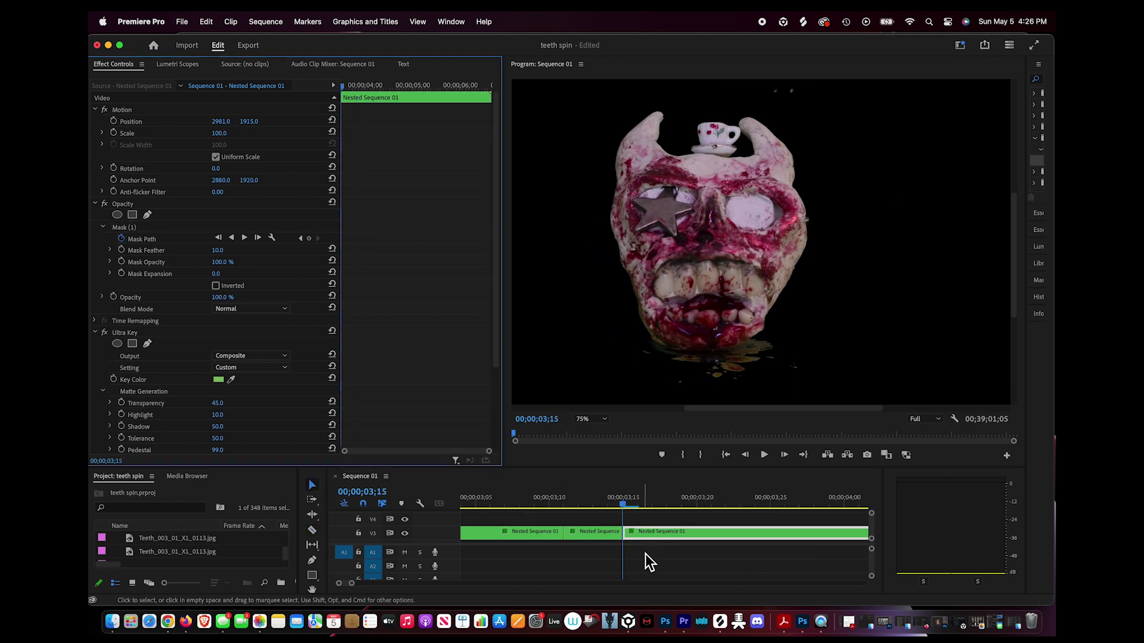
Refit the last segment's opacity mask along the skull's left temple and right cheek at 00;00;03;15
key(Right)
key(Right)
key(Left)
key(Left)
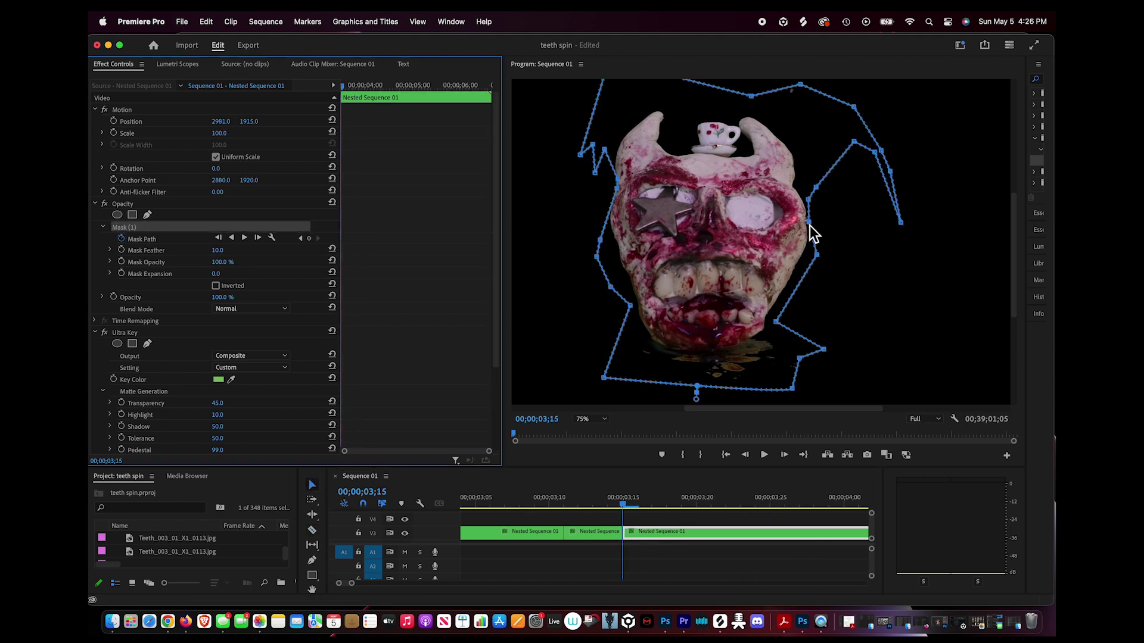
Split the clip at 00;00;03;18 and set the new segment's horizontal Position to 2968.0
click(670, 527)
key(Right)
key(Right)
key(Right)
key(Right)
key(Right)
key(Left)
key(Left)
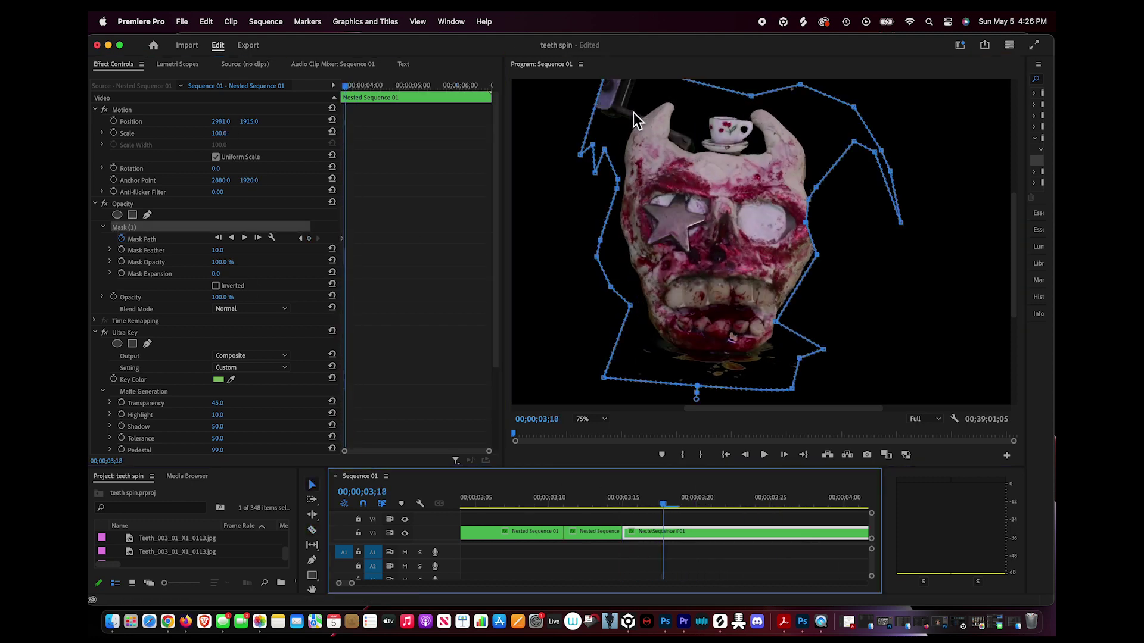
key(super+k)
click(673, 531)
drag(221, 121, 213, 122)
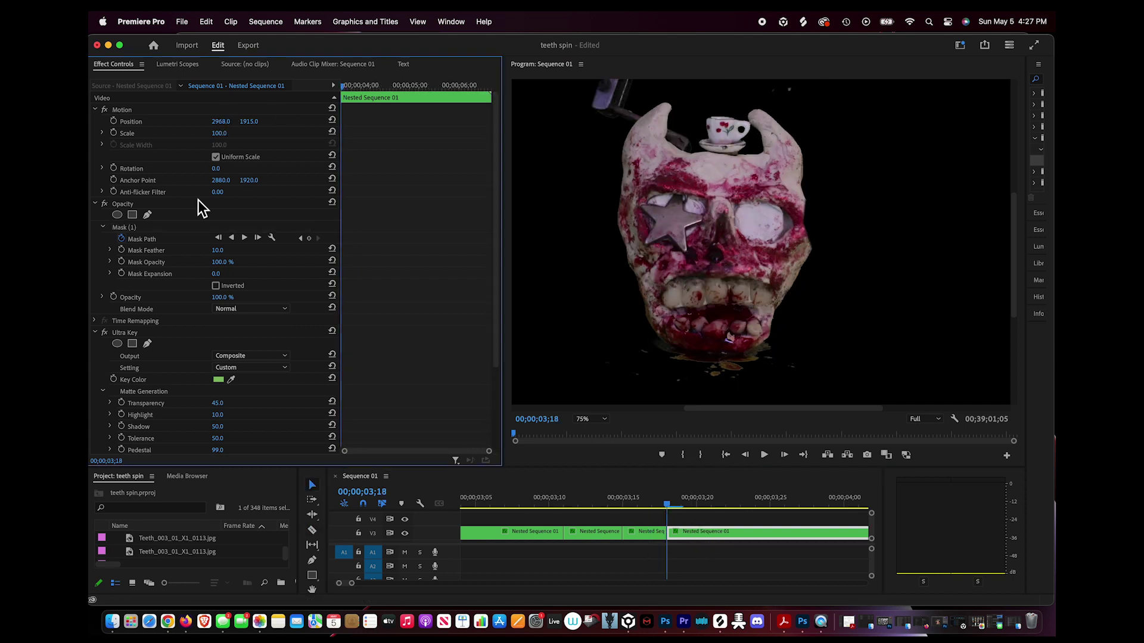
Reshape the segment's opacity mask around the left horn at 00;00;03;18 to cut away the rig above it
click(200, 227)
drag(748, 96, 668, 142)
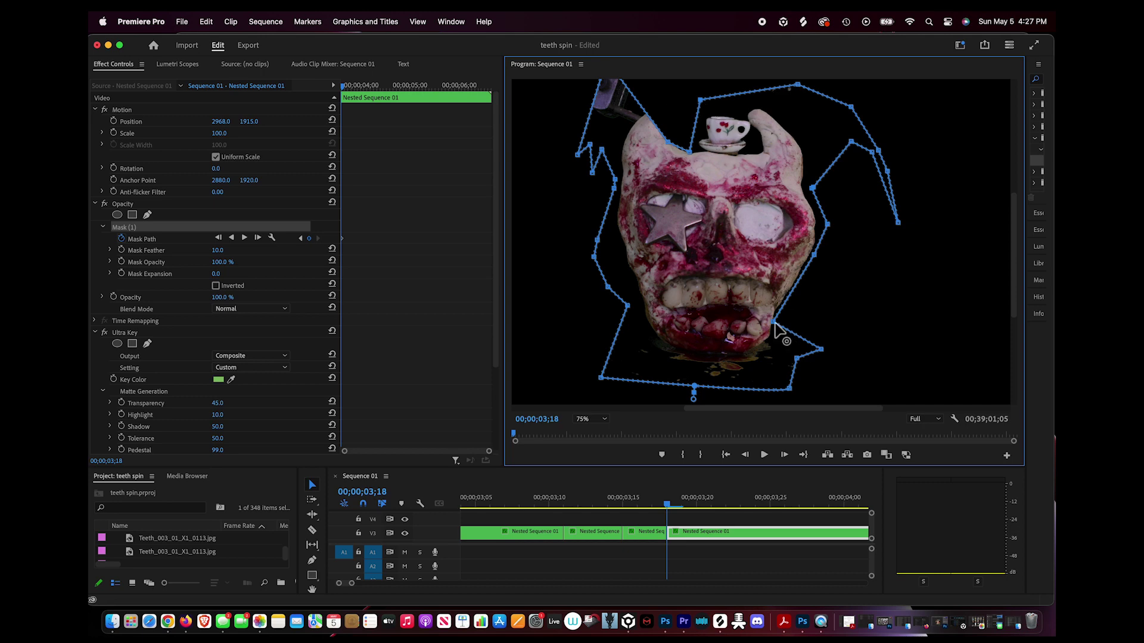
scroll(1017, 226, up, 3)
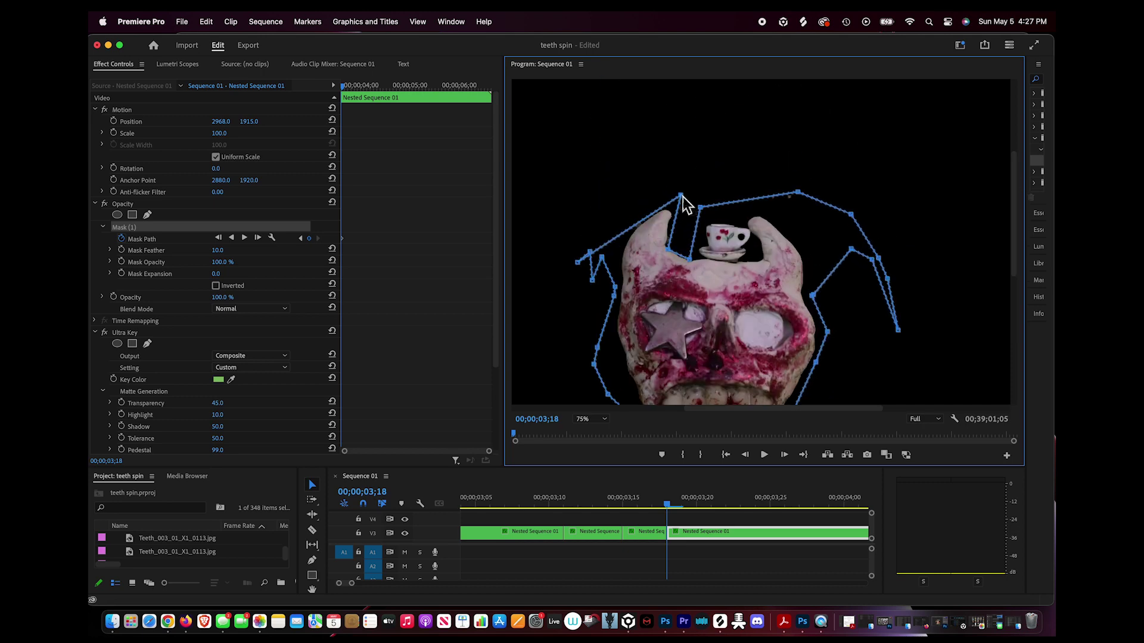
click(650, 216)
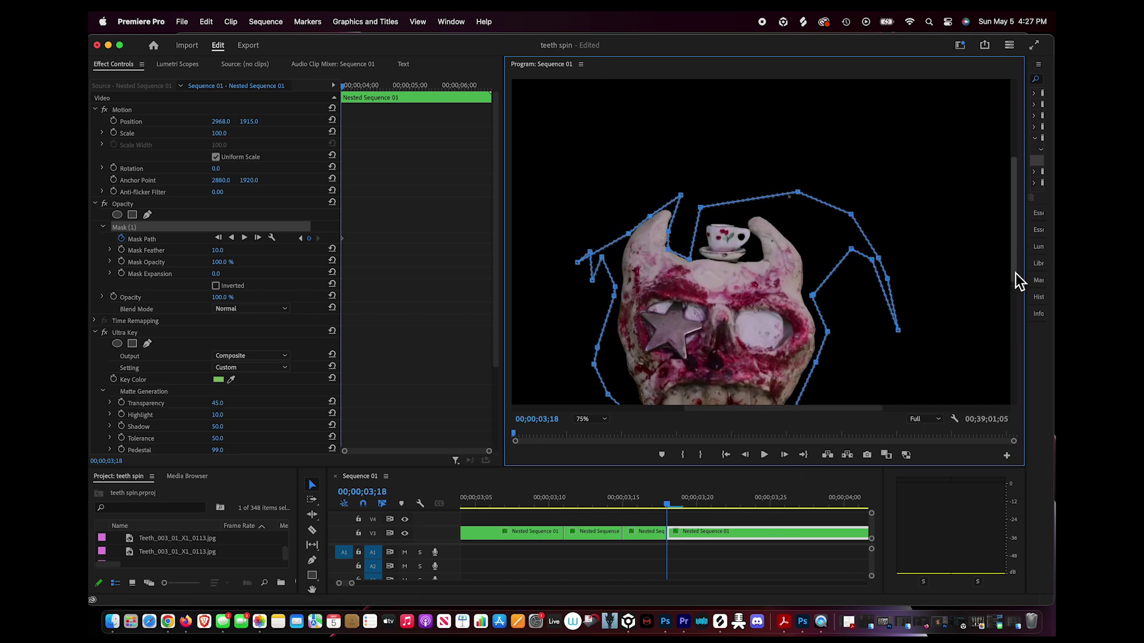
Move the mask outward beside the right jaw at 00;00;03;20 and refit it beside the left horn at 00;00;03;22
drag(1015, 273, 1015, 310)
click(762, 534)
key(Right)
key(Right)
drag(784, 333, 804, 331)
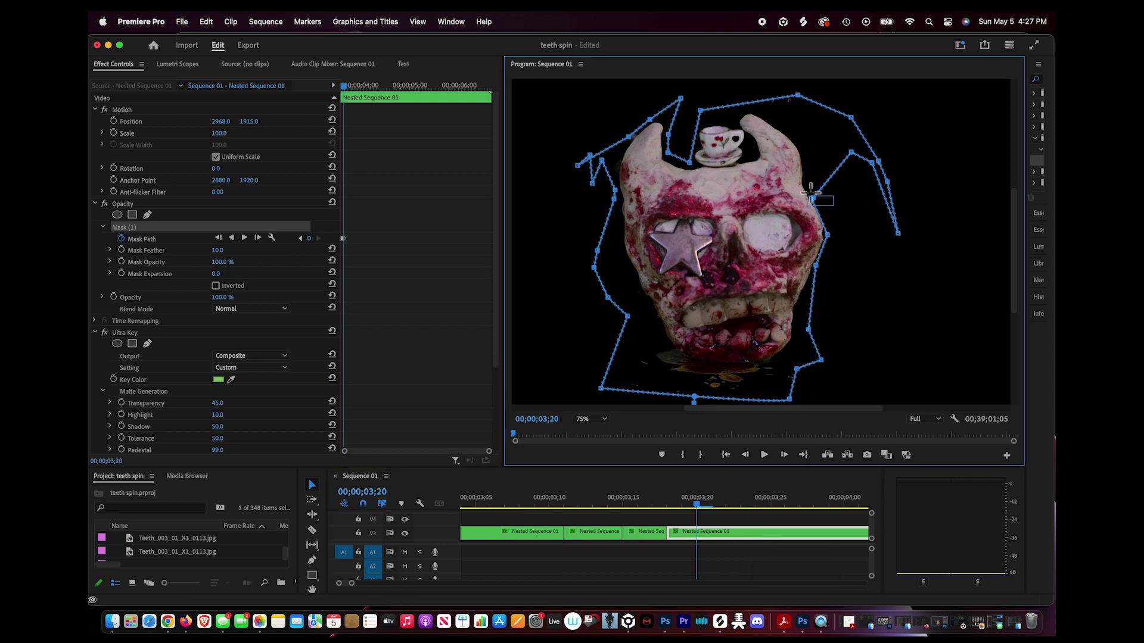
click(765, 539)
key(Right)
key(Right)
drag(625, 147, 626, 149)
Move two mask points outward along the skull's right cheek at 00;00;03;24
click(759, 534)
key(Right)
key(Right)
drag(815, 265, 828, 265)
drag(827, 235, 838, 236)
Shift the mask point between the left horn and the teacup toward the cup at 00;00;03;29
click(758, 532)
key(Right)
key(Right)
key(Right)
key(Right)
key(Right)
drag(667, 152, 698, 148)
Reshape the mask beyond the left horn and beside the right cheek from 00;00;04;01 to 00;00;04;03
click(800, 533)
key(Right)
key(Right)
drag(629, 151, 594, 114)
key(Right)
key(Right)
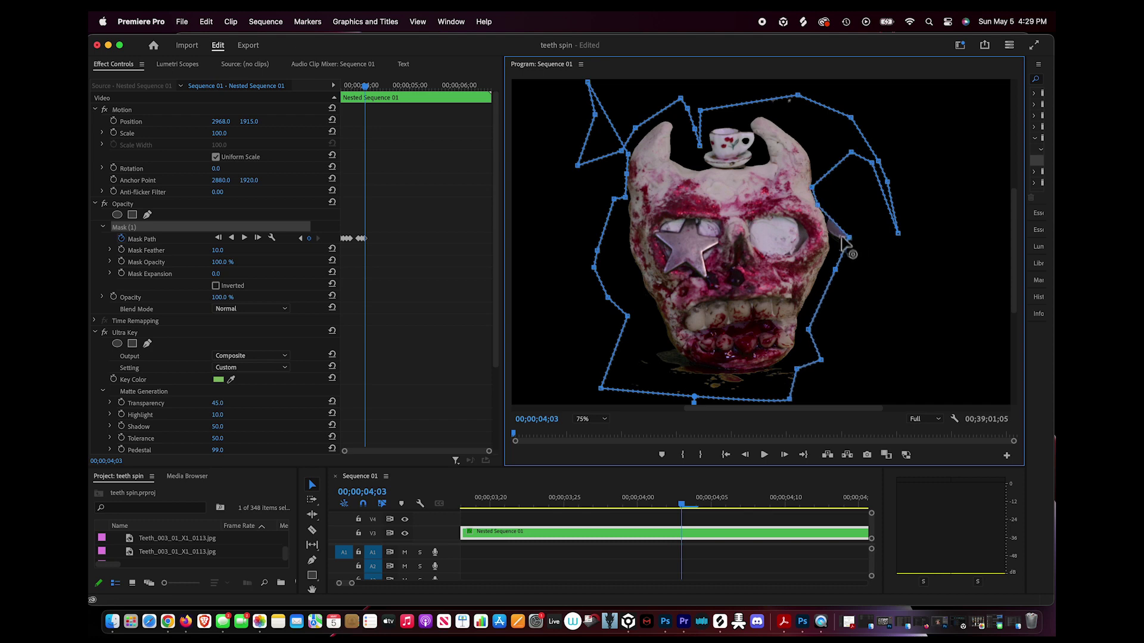
Step back to refit the mask beside the left horn at 00;00;04;02 and 00;00;04;01
click(688, 534)
key(Left)
drag(642, 134, 651, 140)
key(Left)
drag(591, 168, 592, 149)
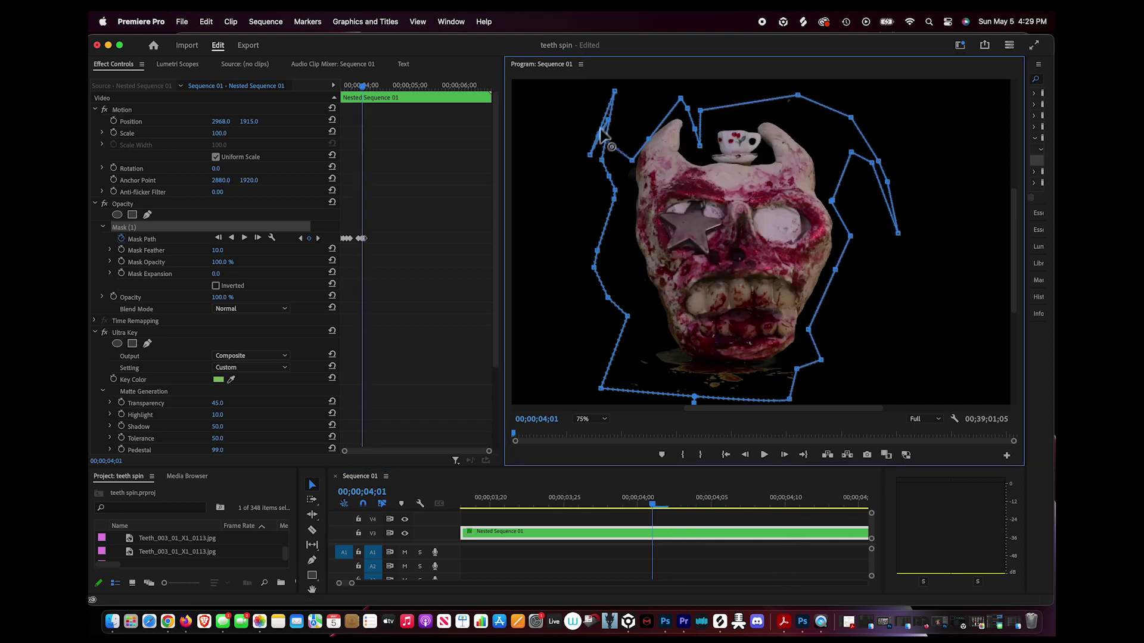
Tighten the mask along the skull's left side and right brow at 00;00;04;06
click(784, 538)
key(Right)
key(Right)
key(Right)
key(Right)
key(Right)
click(616, 194)
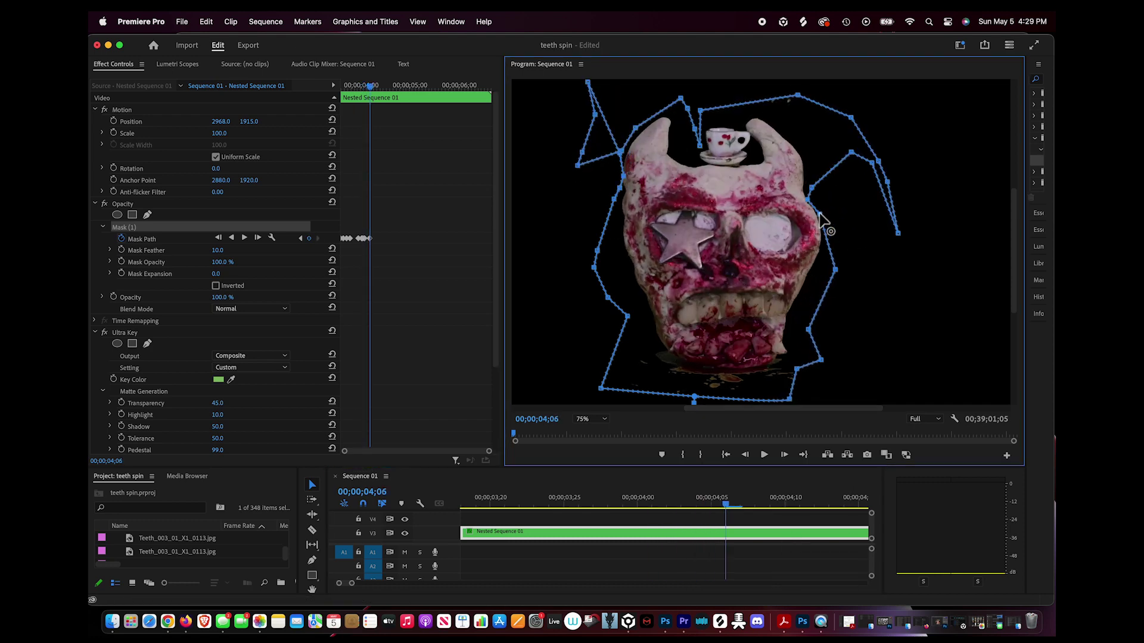
Fine-tune the mask beside the left horn and right brow at 00;00;04;08 and 00;00;04;10
click(756, 535)
key(Right)
key(Right)
click(156, 227)
drag(622, 183, 620, 181)
click(743, 541)
key(Right)
key(Right)
click(682, 176)
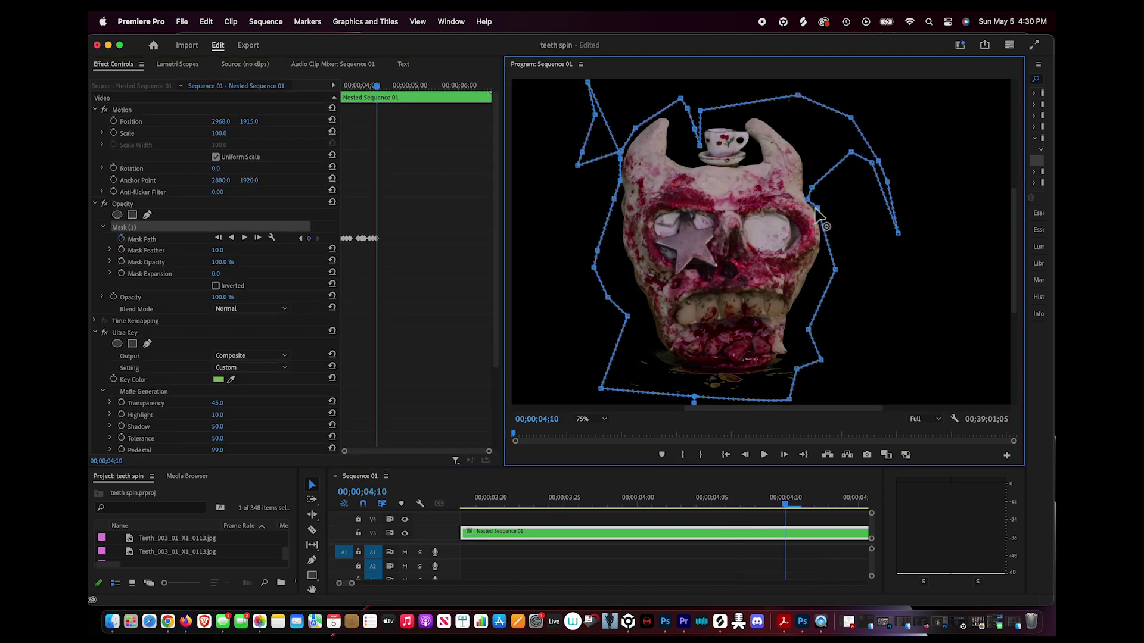
Split the clip at 00;00;05;08 and set the new segment's horizontal Position to 2990.0
click(785, 535)
key(space)
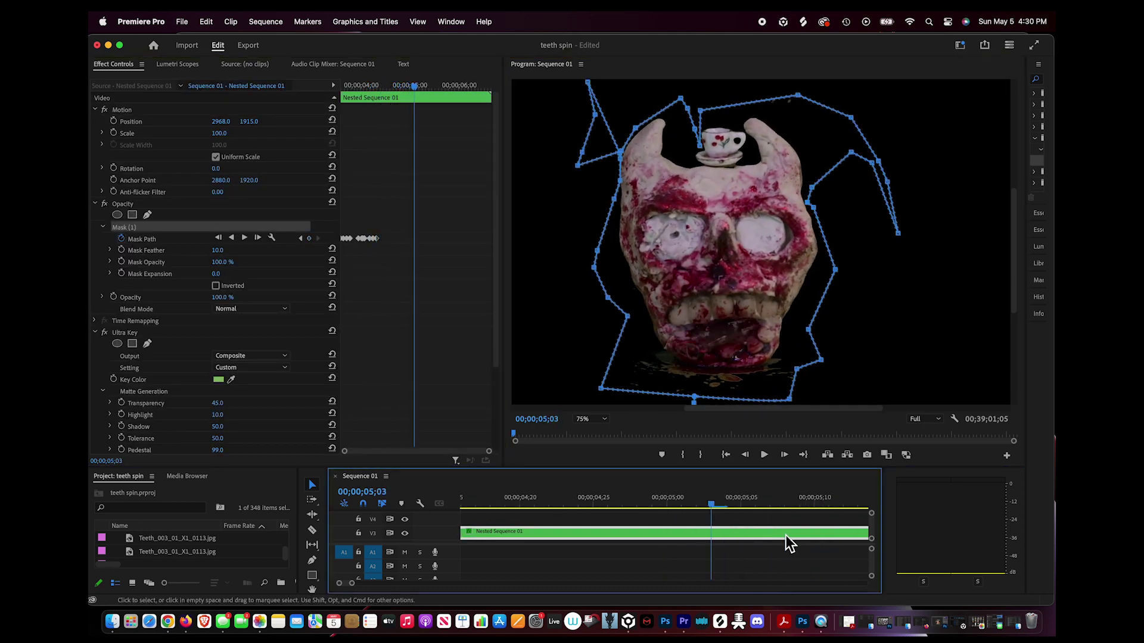
key(Right)
key(cmd+k)
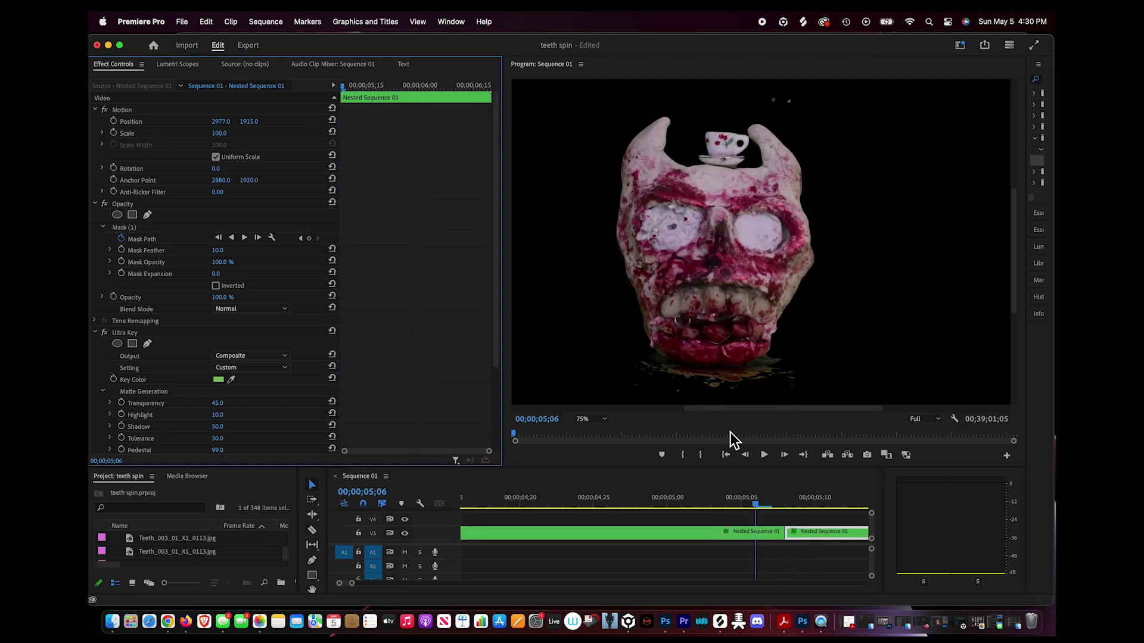
Select the new segment's opacity mask and shift the whole mask slightly right at 00;00;05;10
click(137, 227)
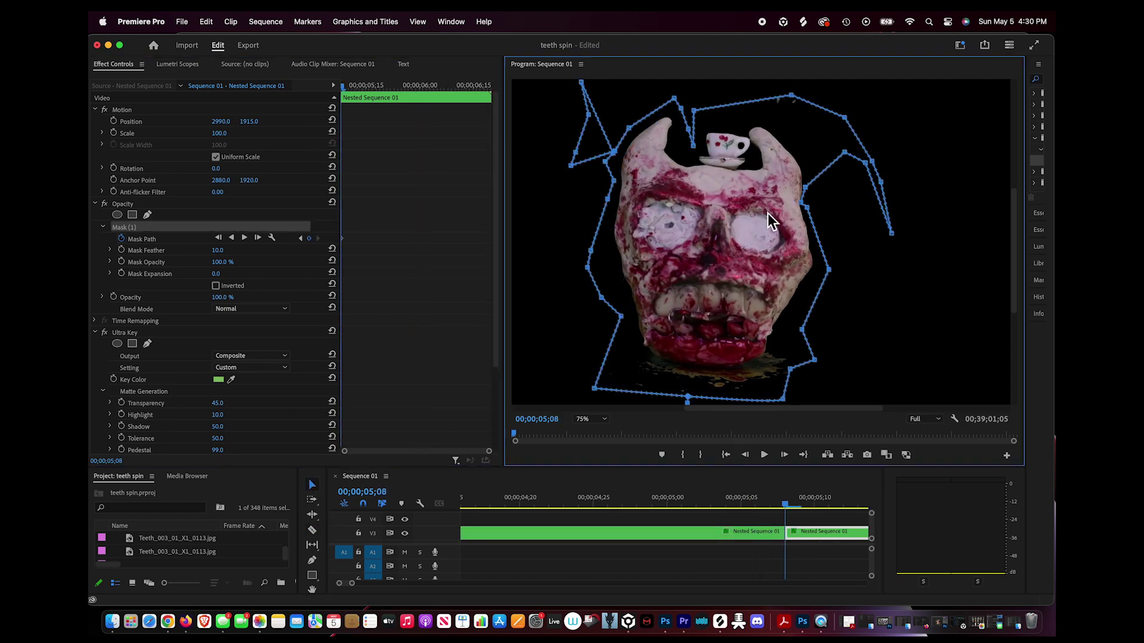
click(825, 530)
key(Right)
key(Right)
drag(757, 241, 770, 240)
Lower the mask's upper edge above the right horn and refit its outline from 00;00;05;12 to 00;00;05;14
click(816, 537)
key(Right)
key(Right)
drag(796, 95, 805, 122)
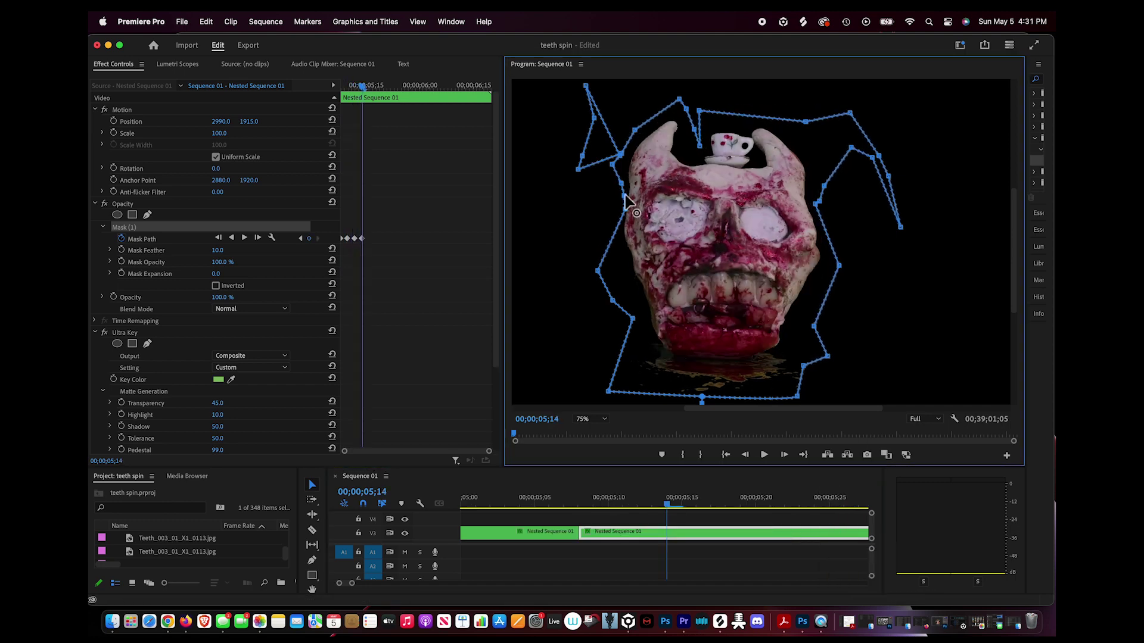
Split the clip at 00;00;05;15 and select the segment after the cut
click(818, 530)
key(Right)
key(Right)
key(Left)
key(Left)
key(Right)
key(super+k)
click(694, 536)
Set the new segment's horizontal Position to 3028.0 and compare it with the preceding frame for alignment
drag(221, 121, 229, 121)
click(732, 531)
click(715, 538)
click(710, 527)
key(Left)
key(Right)
Refit the segment's mask against the left temple at 00;00;05;15, and along the left side and beside the teacup at 00;00;05;19
click(130, 229)
click(617, 203)
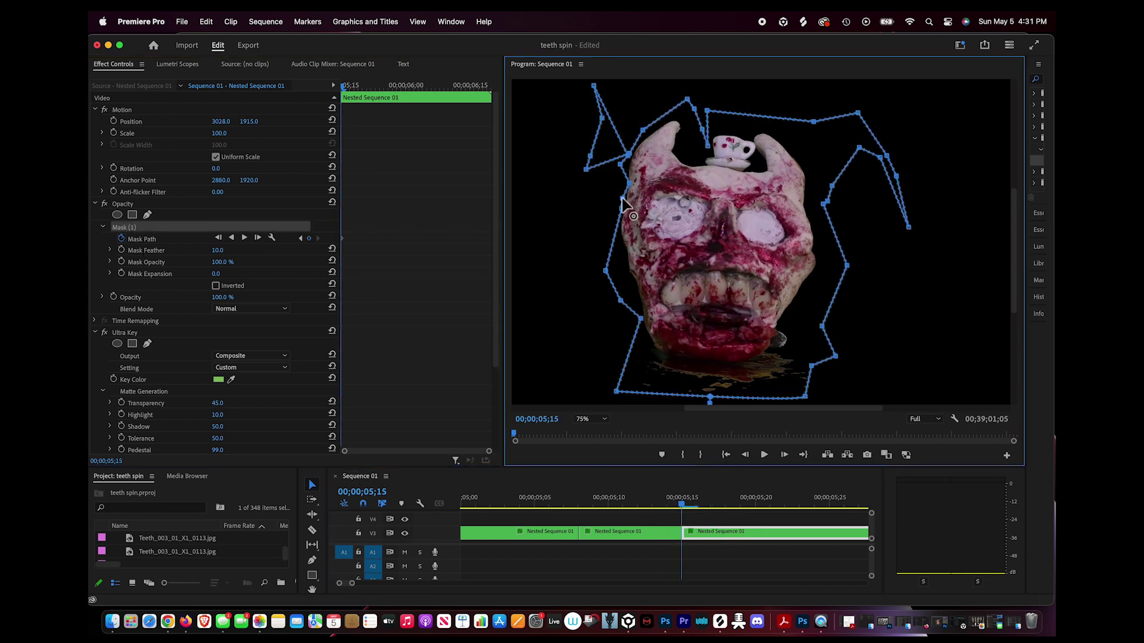
key(Right)
key(Right)
key(Right)
key(Right)
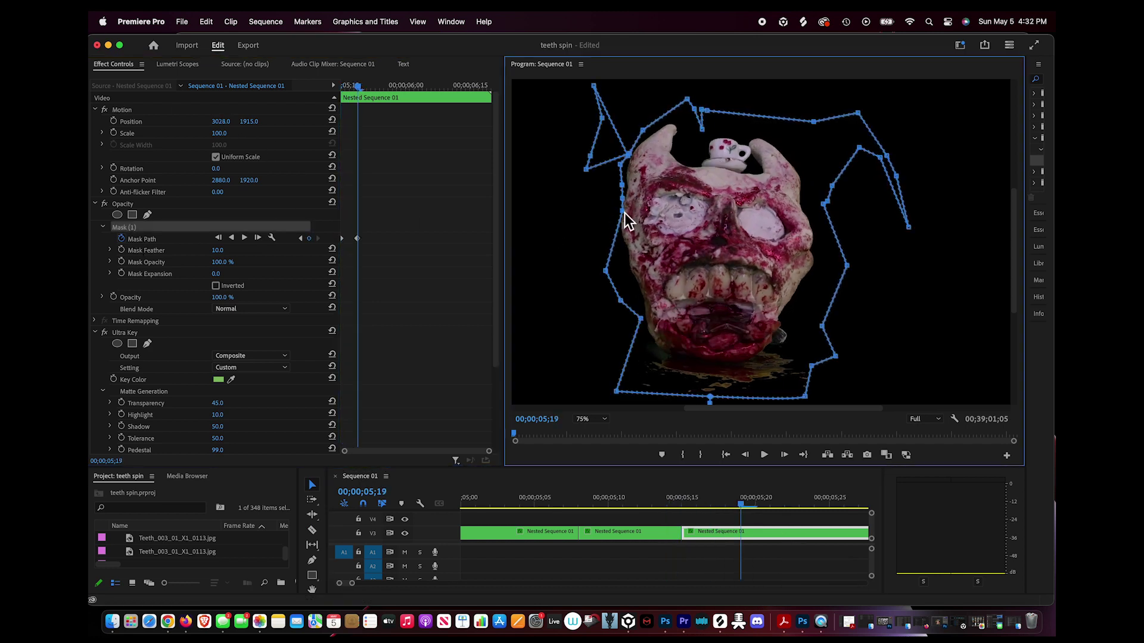
Refit the mask on the skull's left side at 00;00;05;21 and pull that edge outward at 00;00;05;23
click(808, 534)
key(Right)
key(Right)
click(621, 185)
click(808, 535)
key(Right)
key(Right)
drag(619, 164, 564, 178)
drag(621, 197, 611, 200)
drag(641, 319, 617, 319)
Refit the mask around the left horn and left edge of the tilting skull at 00;00;06;10
click(796, 536)
key(Right)
key(Right)
key(Right)
key(Right)
key(Right)
key(Right)
key(Right)
key(Right)
key(Right)
key(Right)
key(Right)
key(Right)
key(Right)
key(Right)
key(Right)
key(Right)
key(Right)
key(Right)
key(Right)
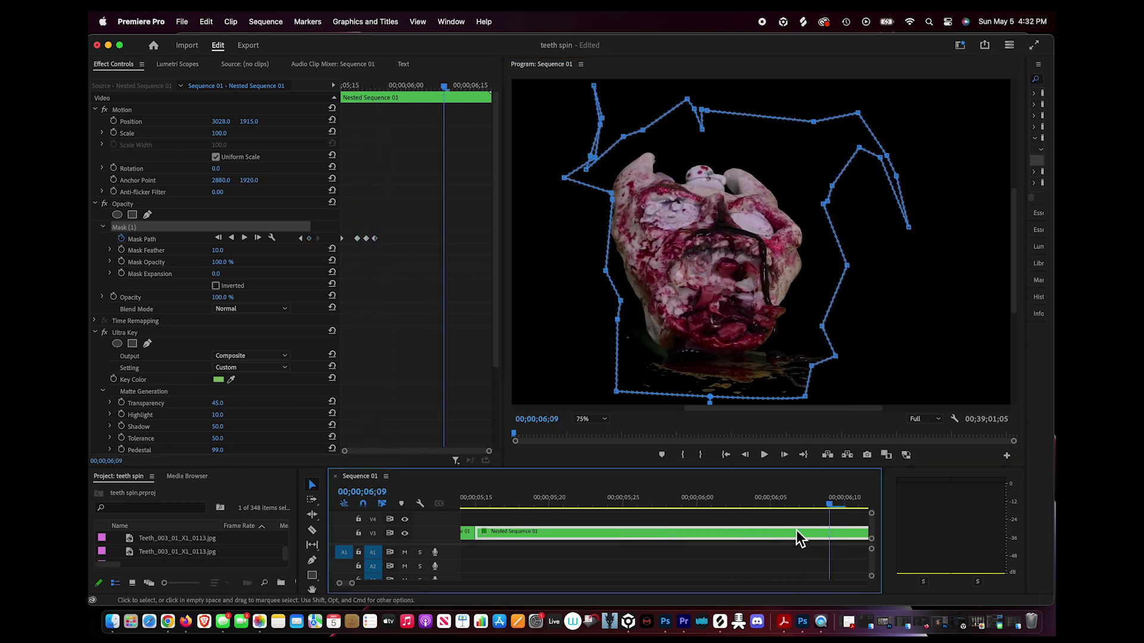
key(Left)
key(Left)
drag(642, 130, 613, 197)
drag(609, 226, 602, 222)
Refit the mask's outline over the left horn at 00;00;06;14, and pull its outer points down past the left side at 00;00;06;18
click(744, 536)
key(Right)
key(Right)
key(Right)
key(Right)
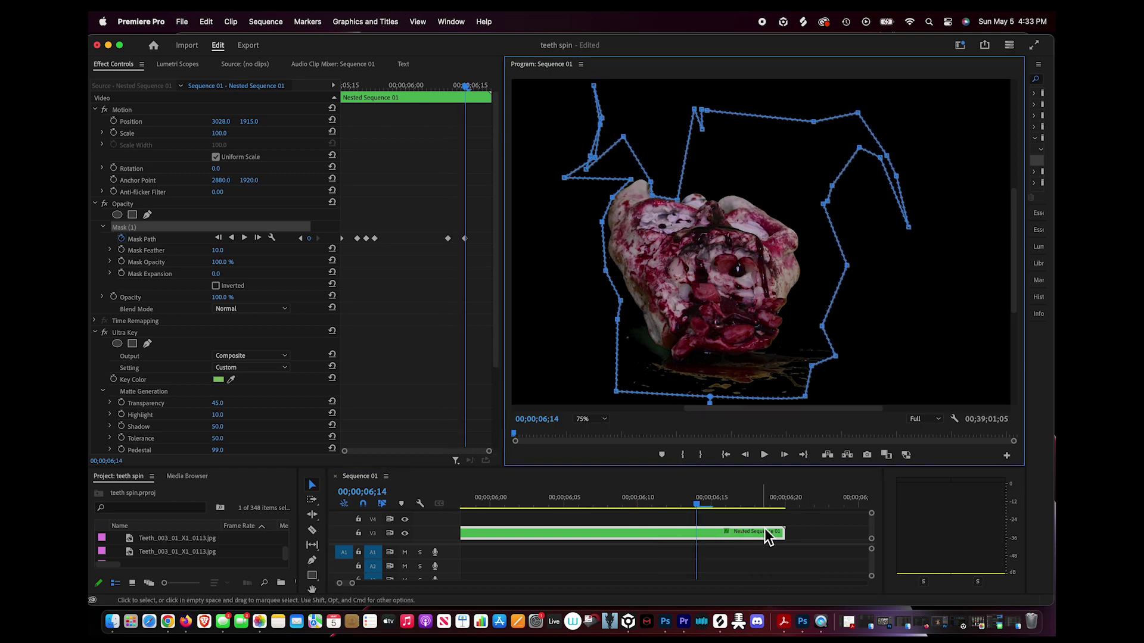
key(Right)
key(Right)
key(Right)
key(Right)
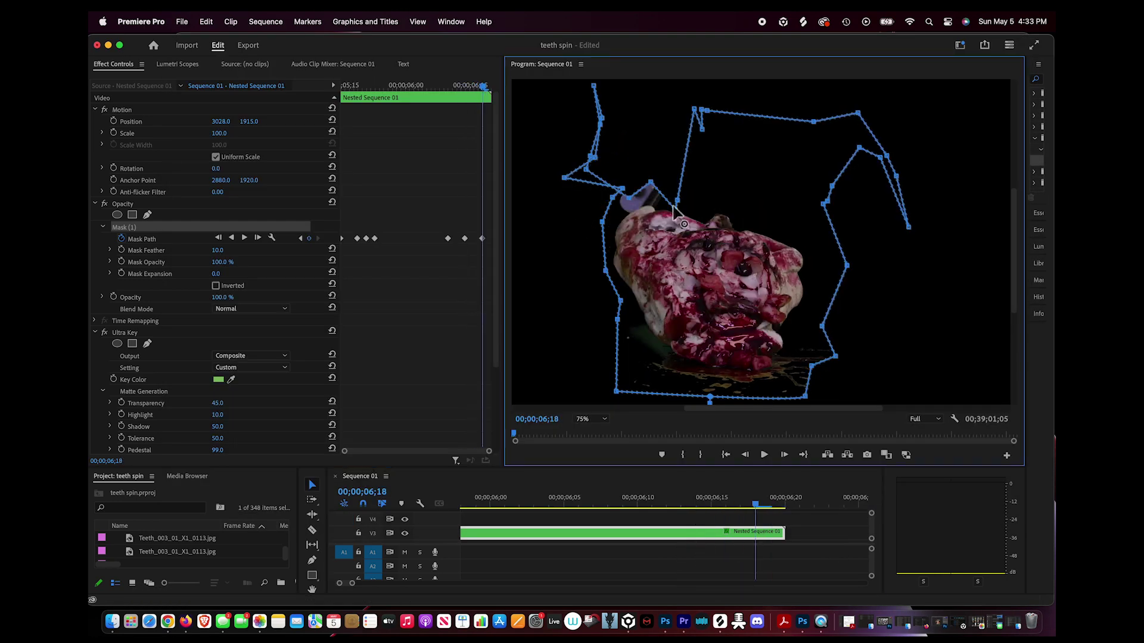
drag(619, 161, 592, 271)
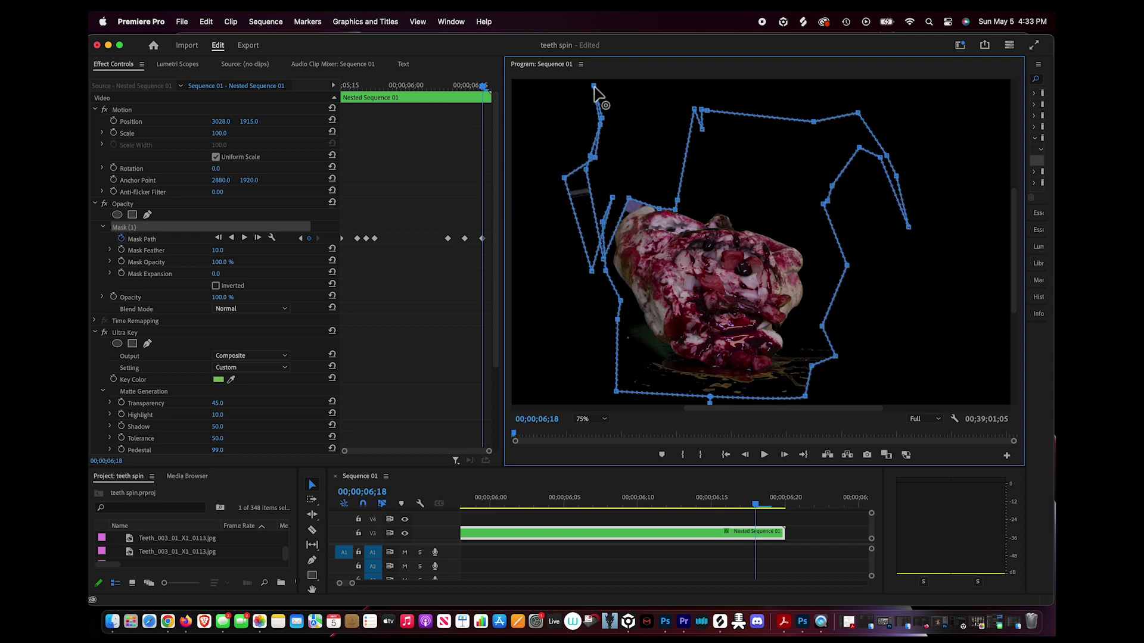
drag(612, 138, 566, 291)
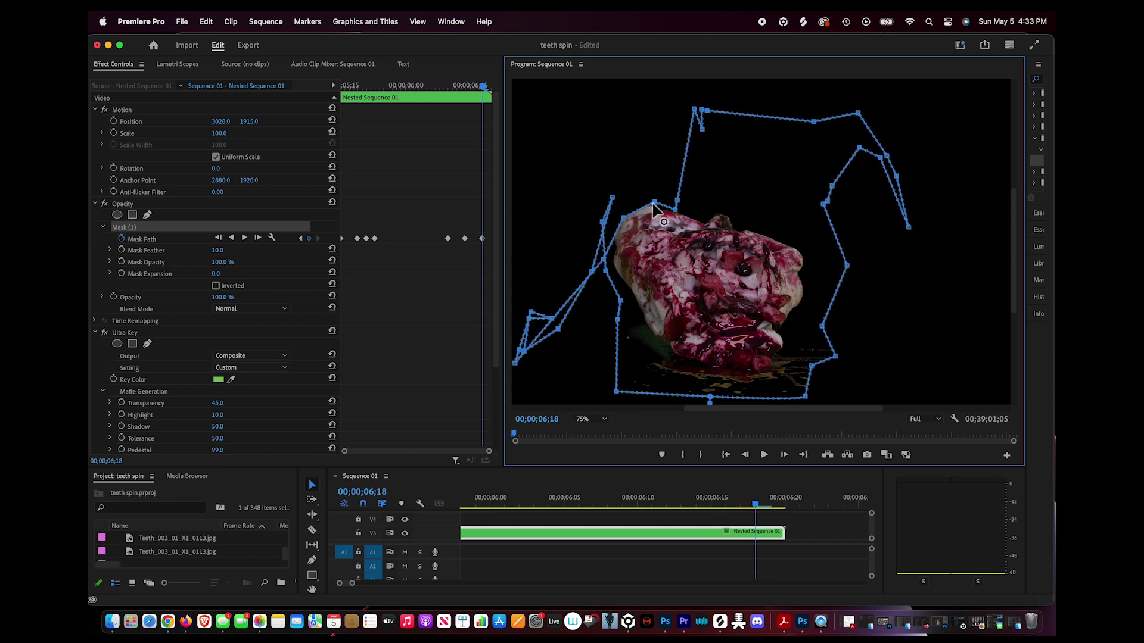
Play back the sequence with the full frame fitted in the program view to check the masking across all segments
click(731, 532)
key(Right)
key(minus)
key(minus)
key(minus)
key(minus)
key(minus)
key(minus)
drag(495, 502, 400, 509)
key(space)
click(590, 419)
click(587, 433)
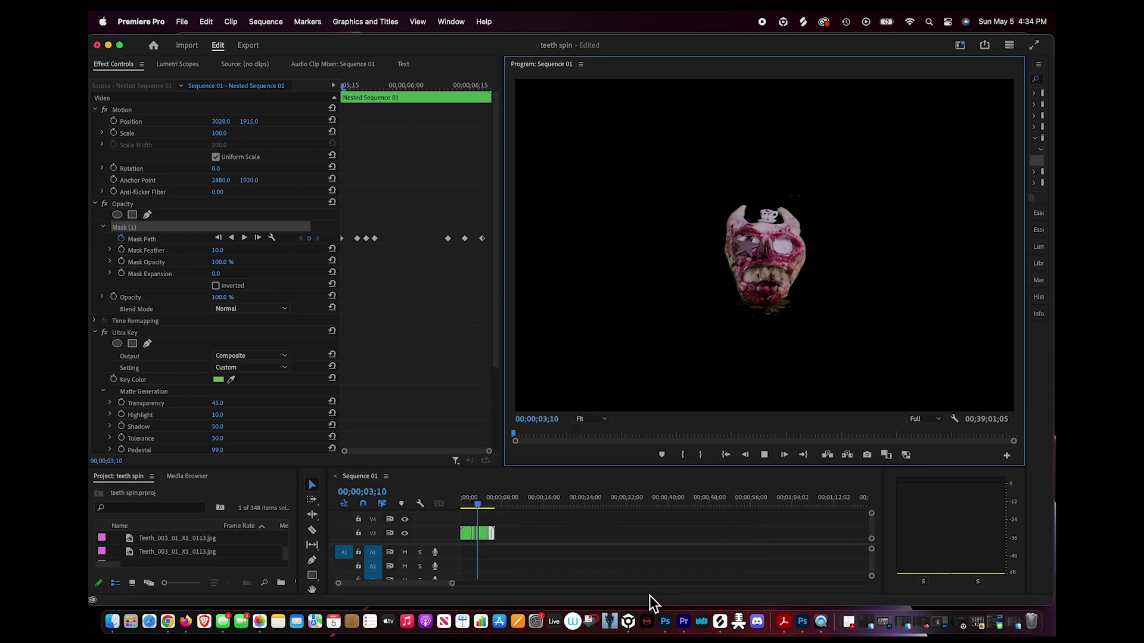
click(490, 534)
key(backslash)
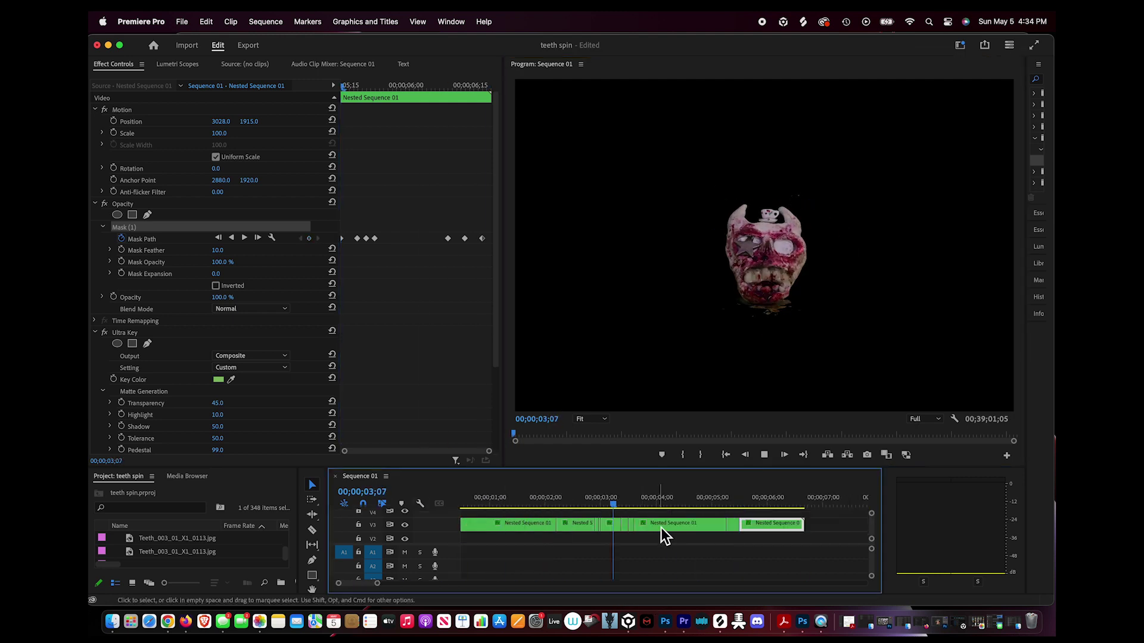
key(minus)
key(minus)
key(minus)
key(minus)
key(minus)
Refit the last segment's mask beside the left horn at 00;00;05;25, viewing the frame at 100%
click(490, 499)
key(equal)
key(equal)
key(equal)
key(equal)
key(equal)
key(equal)
key(equal)
key(equal)
drag(725, 501, 658, 502)
click(591, 418)
click(596, 491)
click(679, 531)
key(Left)
key(Left)
click(268, 227)
drag(647, 206, 638, 212)
Refit the mask frame by frame around the left horn from 00;00;05;26 to 00;00;06;01
click(652, 526)
key(Right)
click(709, 526)
key(Right)
click(703, 527)
key(Right)
click(691, 529)
key(Right)
click(699, 527)
key(Right)
click(699, 528)
key(Right)
Refit the mask frame by frame around the left horn and teacup from 00;00;06;02 to 00;00;06;06
click(757, 524)
key(Right)
click(775, 522)
key(Right)
click(762, 526)
key(Right)
click(749, 531)
key(Right)
click(759, 527)
key(Right)
drag(694, 164, 705, 145)
Refit the mask between the left horn and the teacup from 00;00;06;07 to 00;00;06;09
click(755, 527)
key(Right)
click(648, 225)
key(Right)
click(798, 527)
key(Right)
drag(717, 139, 732, 126)
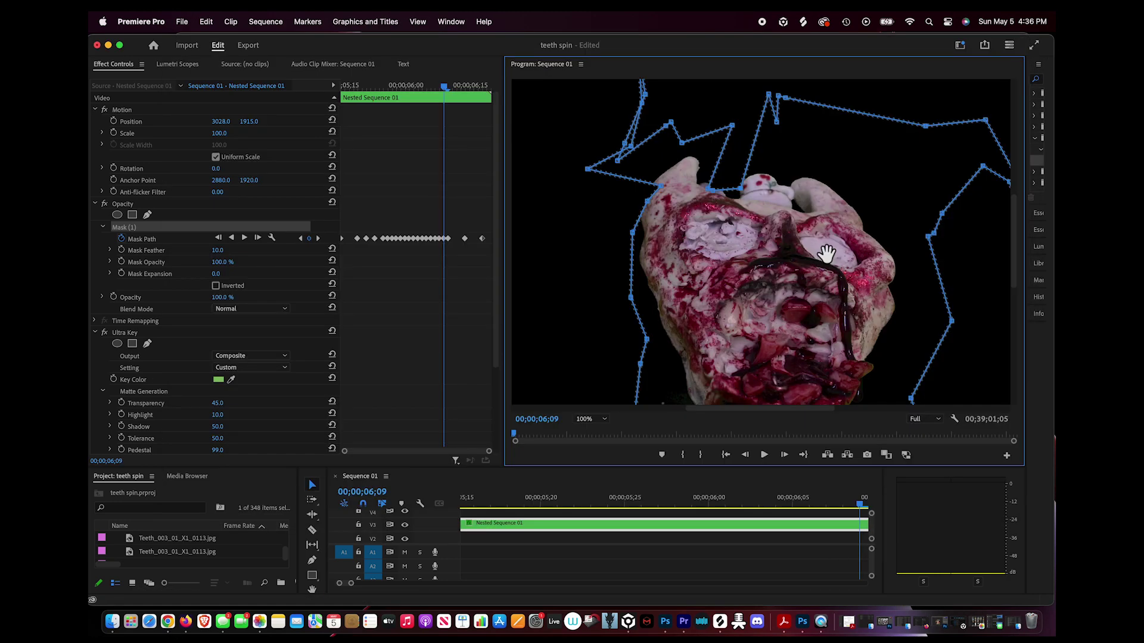
Undo the last two mask adjustments and advance to 00;00;06;10
key(super+z)
key(super+z)
key(Right)
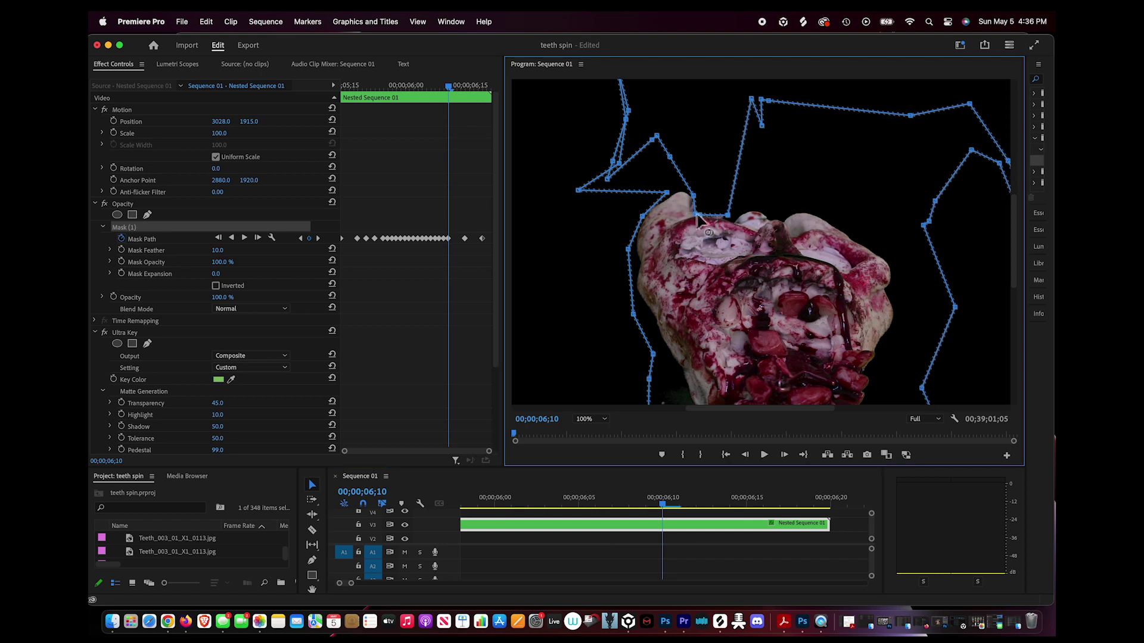
Refit the mask tightly over the left horn frame by frame from 00;00;06;15 to 00;00;06;18
click(733, 524)
key(shift+Right)
drag(585, 238, 534, 360)
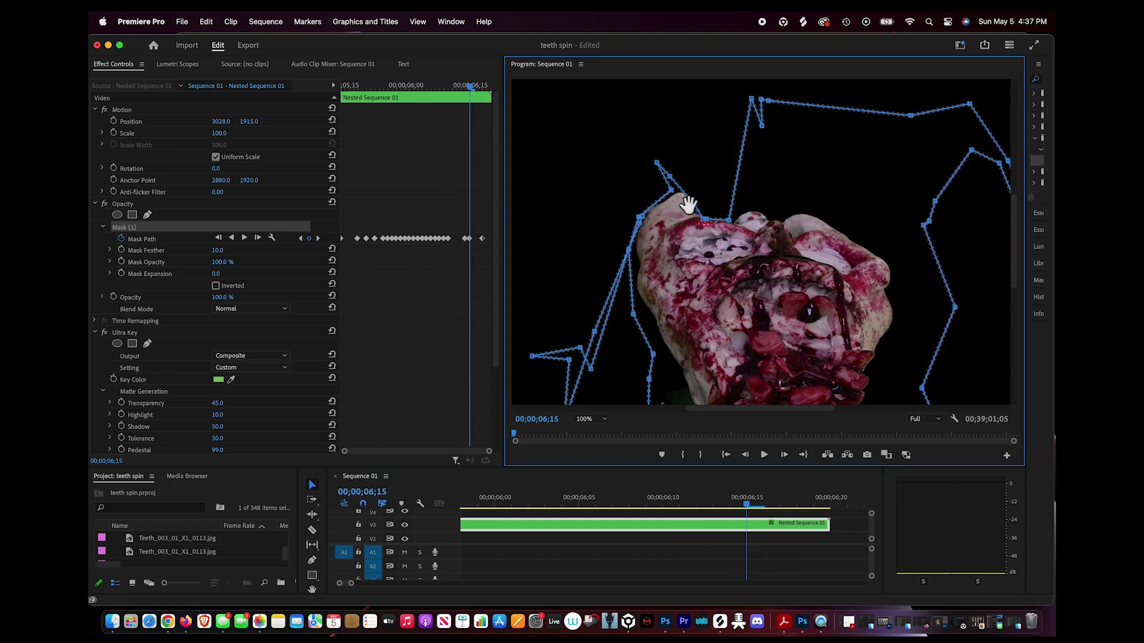
key(Right)
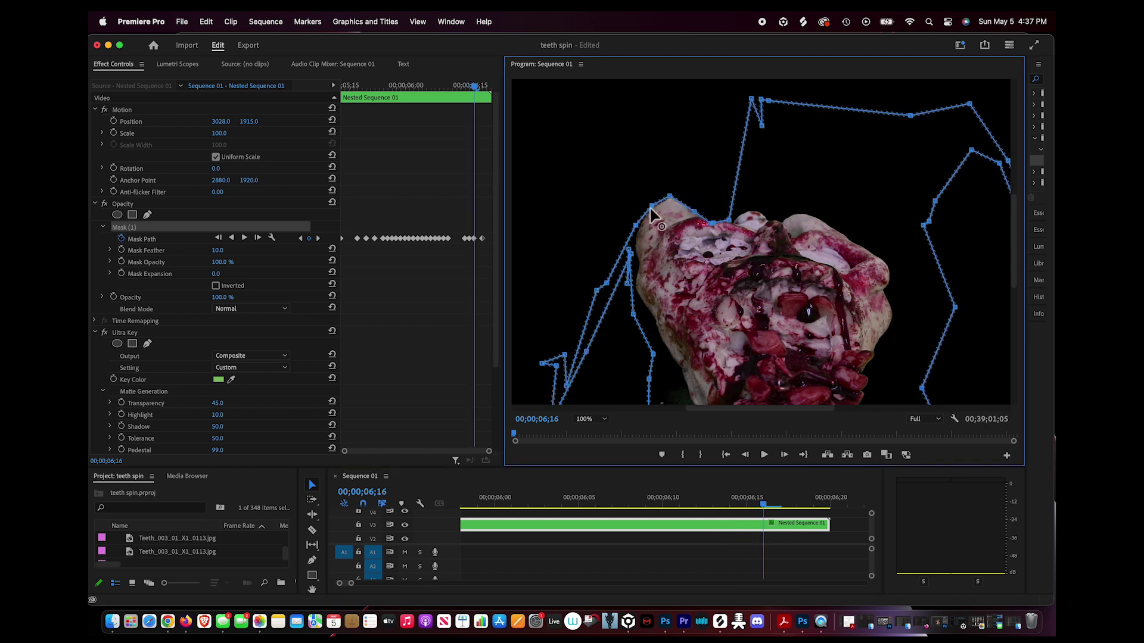
key(Right)
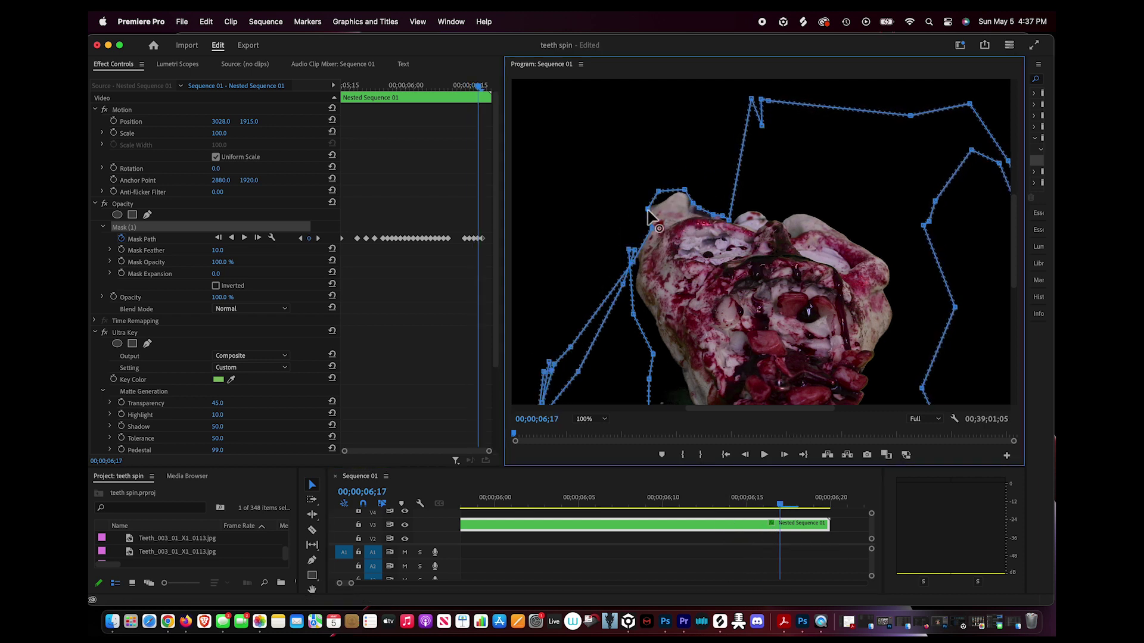
key(Right)
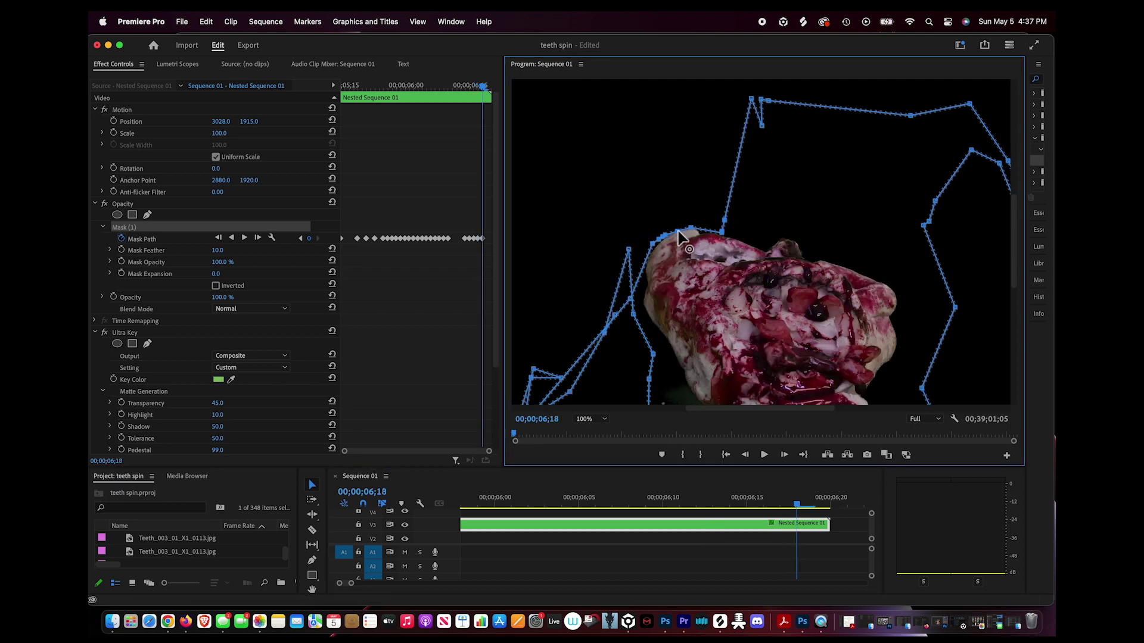
click(589, 418)
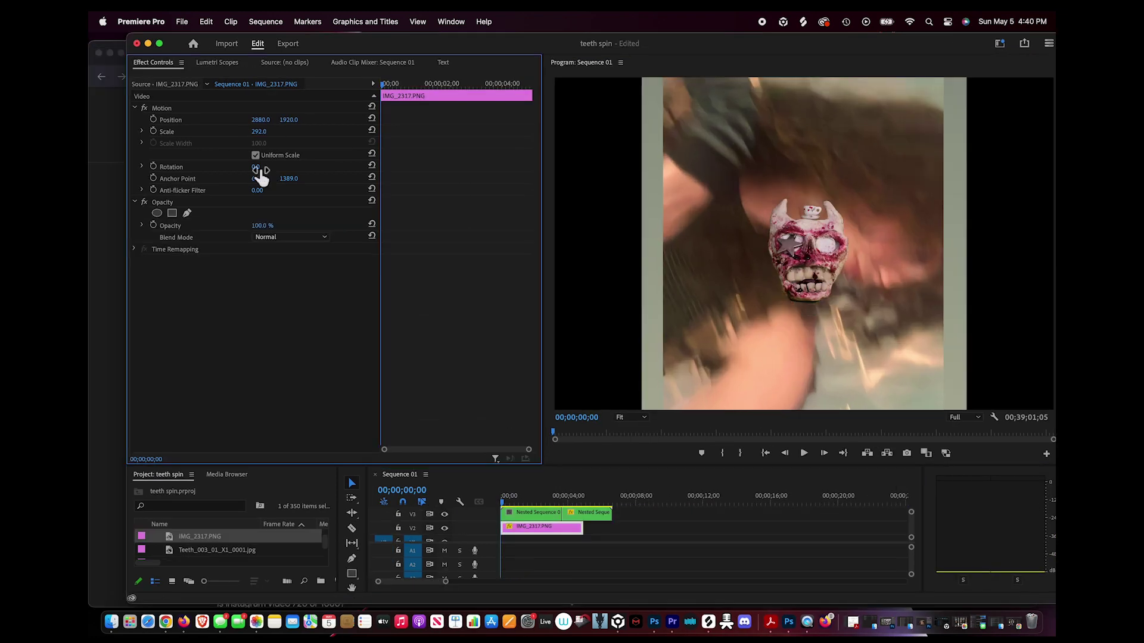
Enlarge the background image IMG_2317.PNG to fill the frame and set its Rotation to -90
drag(260, 169, 314, 169)
drag(267, 132, 354, 132)
drag(263, 132, 435, 120)
key(space)
click(259, 167)
text(-90)
key(Return)
Extend the IMG_2317.PNG clip so that it ends together with the nested skull clip above it
click(550, 534)
key(minus)
drag(528, 528, 545, 534)
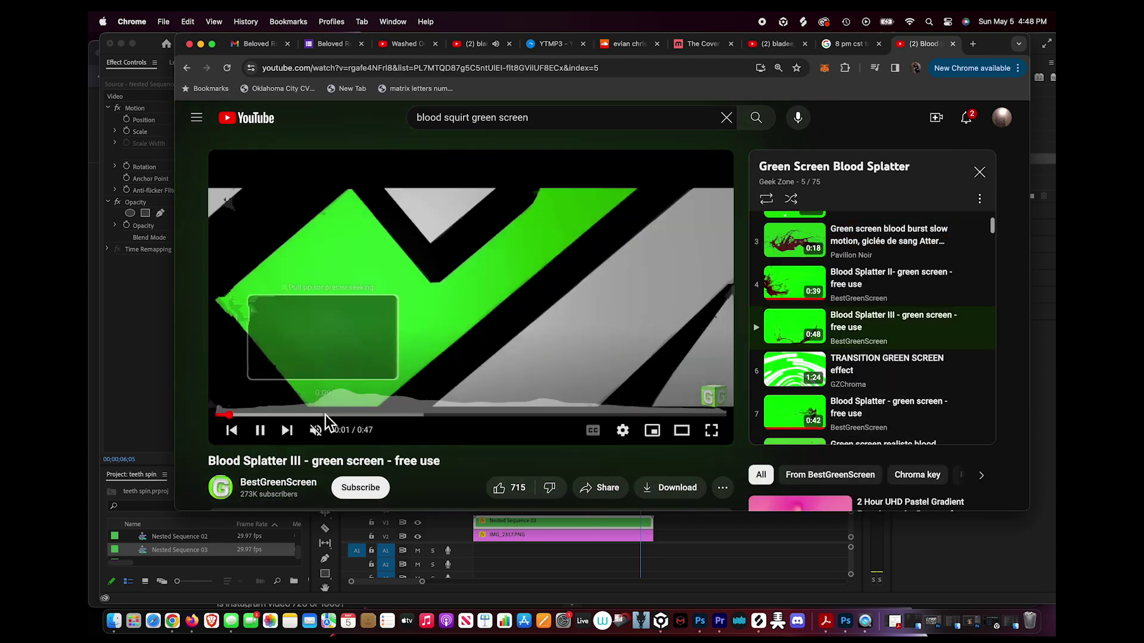
Download the green-screen video "Real Blood Burst on gun Shot Collection [HD] Green Screen part 2" as a 720p MP4 from the converter page
scroll(941, 369, down, 5)
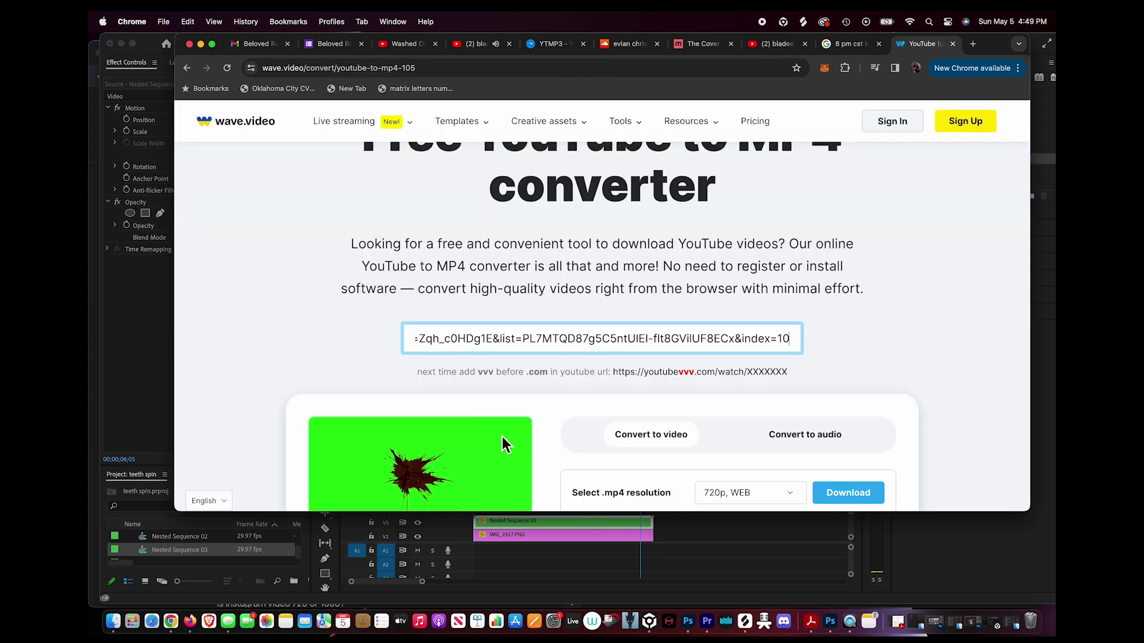
scroll(502, 436, down, 4)
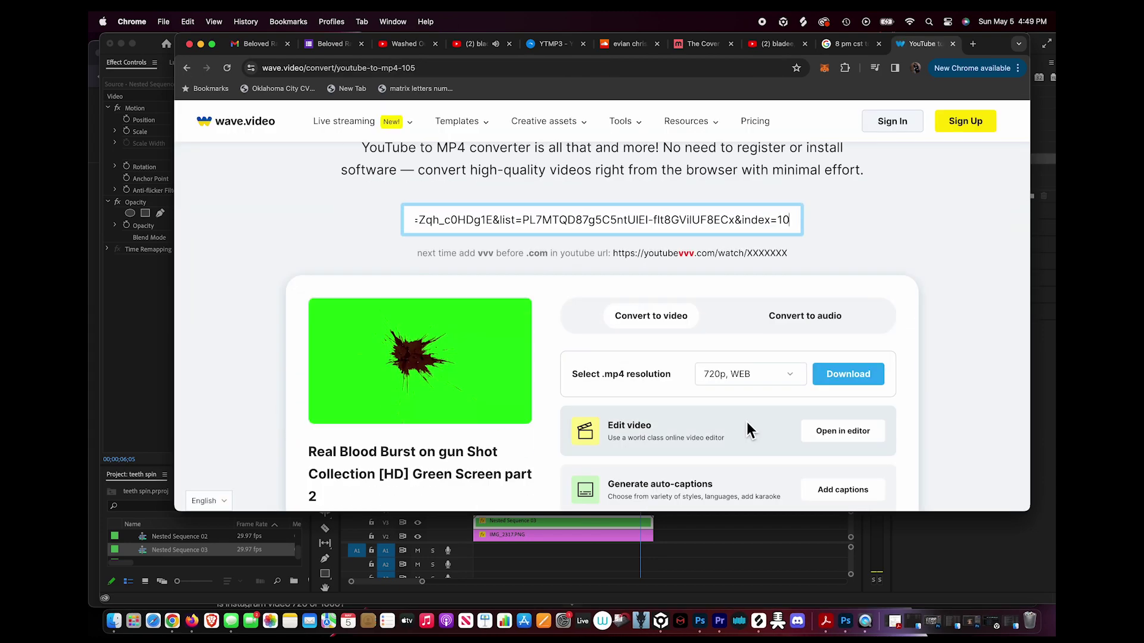
click(848, 312)
Bring the downloaded blood burst video into Premiere Pro and place it on the timeline after the skull clip
drag(989, 44, 597, 108)
click(482, 133)
drag(381, 187, 716, 536)
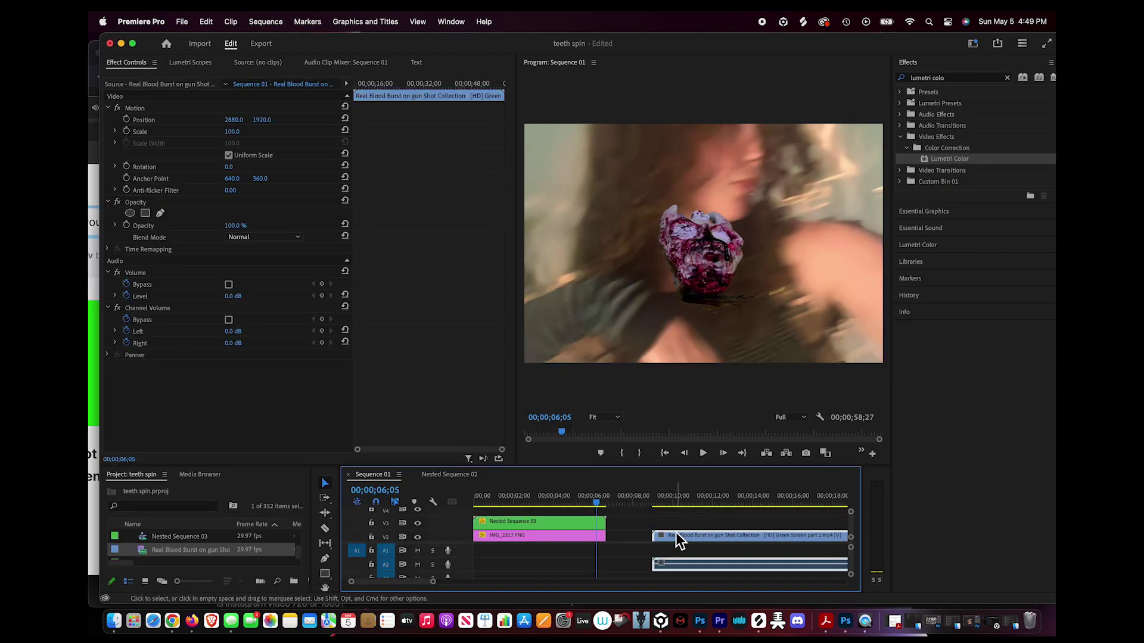
drag(703, 498, 705, 495)
key(minus)
right_click(595, 511)
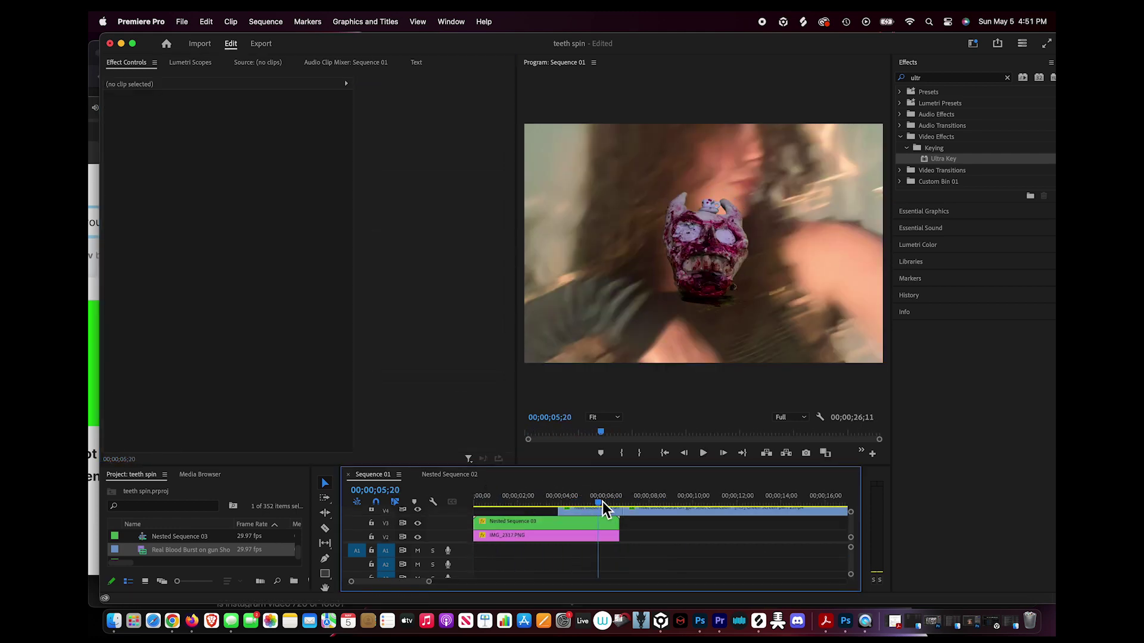
Apply Lumetri Color to the blood clip with Temperature -139.0, Tint 31.0 and Saturation 300.0, and adjust its Exposure
click(938, 80)
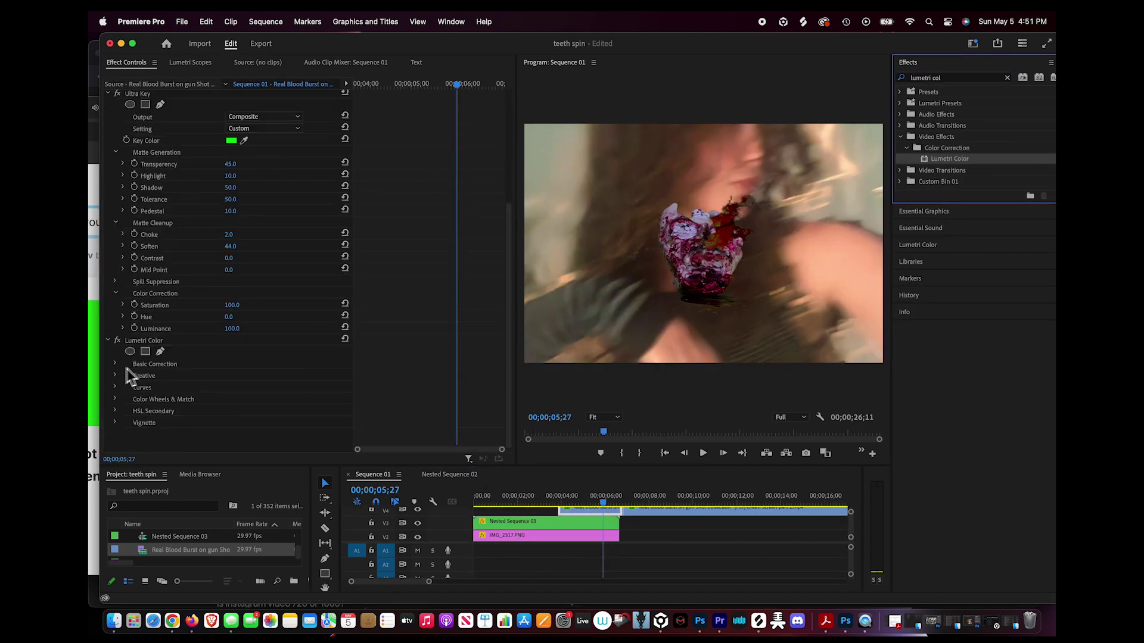
scroll(133, 378, down, 5)
drag(230, 301, 217, 301)
mouse_move(231, 290)
mouse_down()
mouse_move(209, 290)
mouse_move(244, 290)
mouse_up()
mouse_move(232, 313)
mouse_down()
mouse_move(245, 302)
mouse_move(214, 302)
mouse_up()
drag(231, 290, 208, 290)
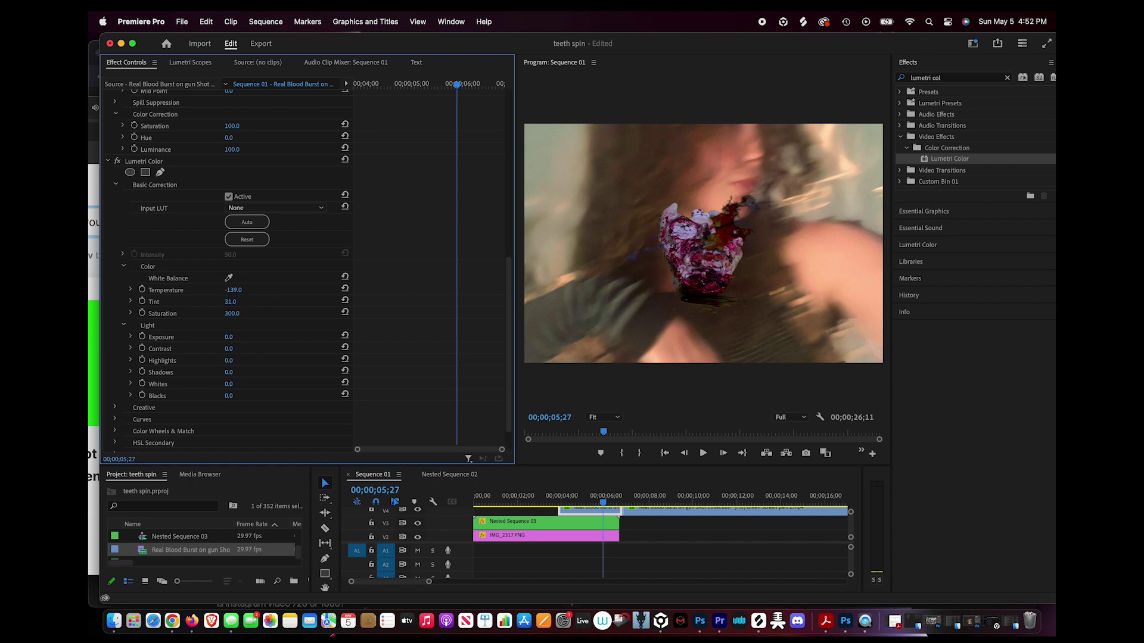
drag(230, 338, 235, 337)
Shift the blood clip slightly left in the frame and scrub through the skull clip's end to check its placement
drag(552, 501, 602, 500)
scroll(344, 251, up, 8)
drag(234, 120, 221, 122)
drag(603, 502, 619, 506)
mouse_move(633, 511)
mouse_down()
mouse_move(713, 514)
mouse_move(613, 509)
mouse_move(637, 506)
mouse_up()
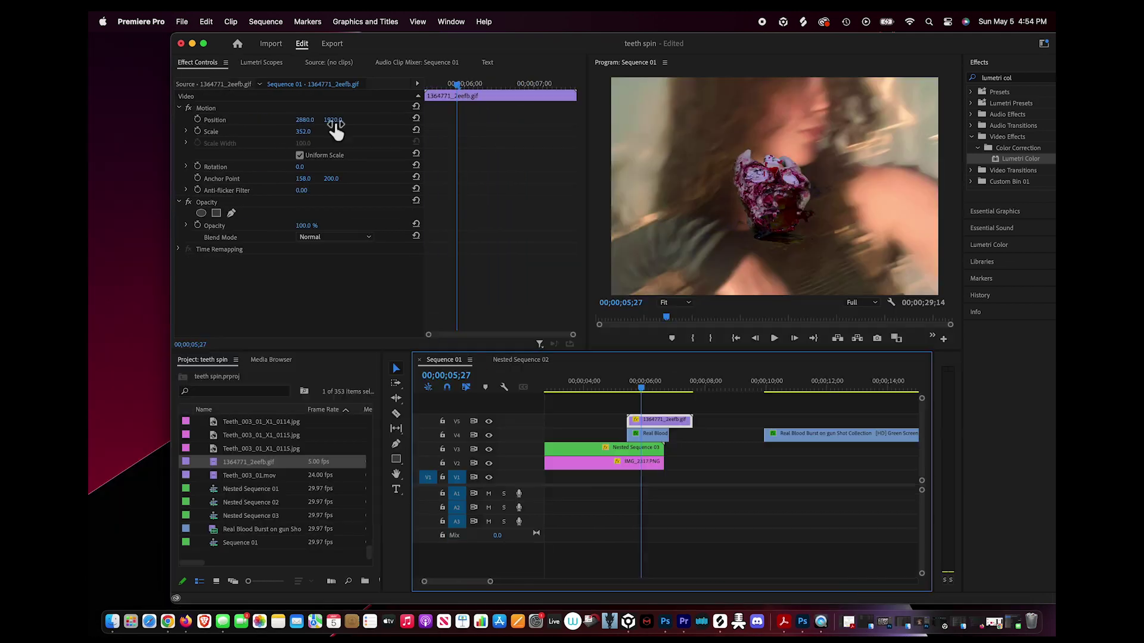
Set the GIF clip's vertical Position to 2667.0 and retime it to start shortly after the blood clip begins
drag(332, 121, 381, 121)
drag(652, 421, 602, 429)
scroll(672, 430, up, 3)
key(space)
scroll(596, 435, down, 4)
click(593, 384)
Apply Lumetri Color with Exposure -4.7 to the GIF clip and move it earlier to start together with the blood clip
drag(1020, 159, 687, 344)
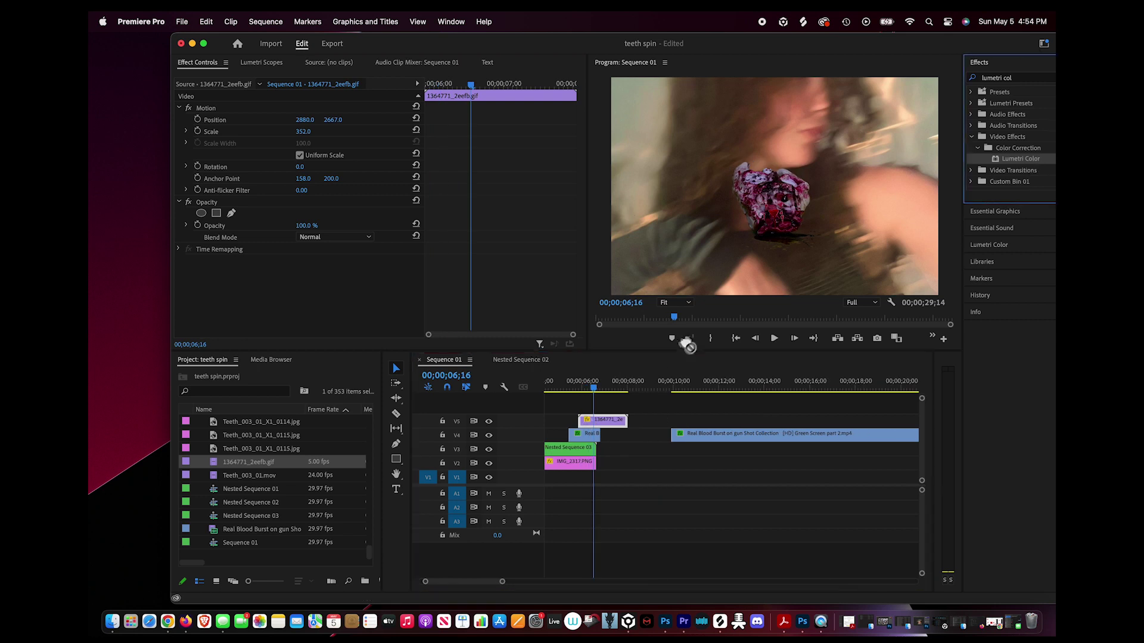
drag(610, 430, 602, 429)
click(569, 385)
key(space)
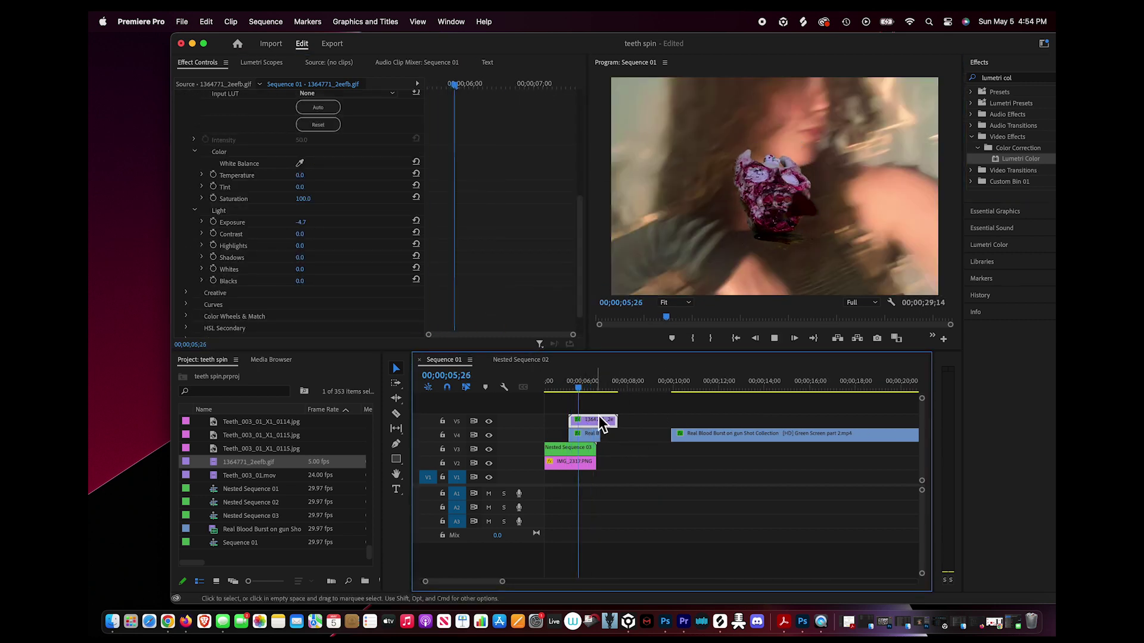